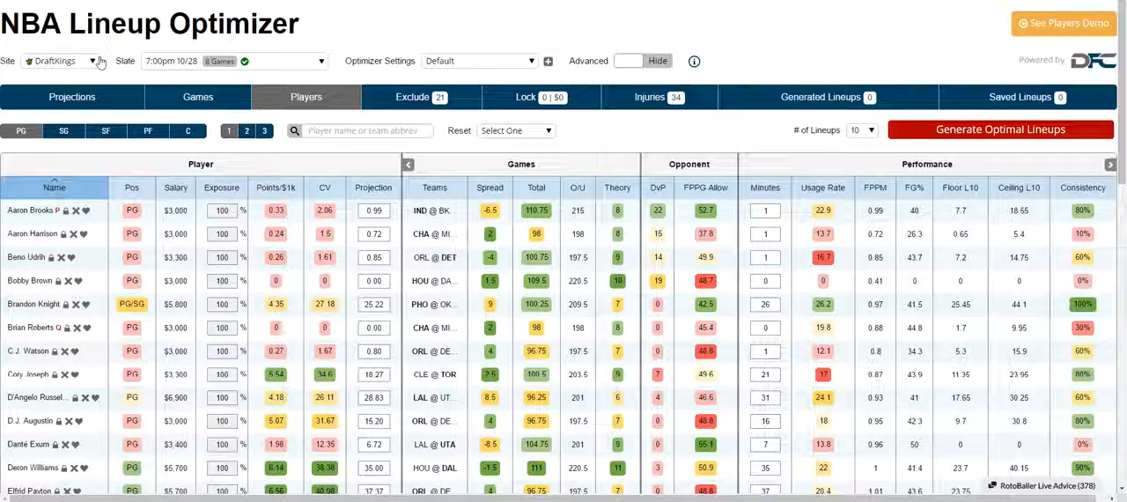
# Look through the available fantasy sites and game slates, keeping DraftKings and the 7:00pm 10/28 slate.
pyautogui.click(58, 61)
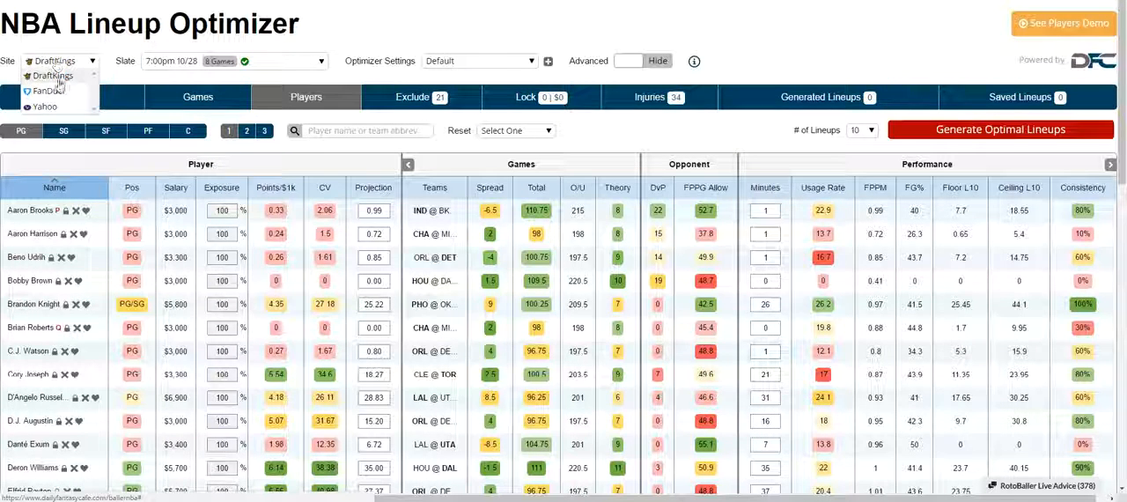
pyautogui.click(338, 62)
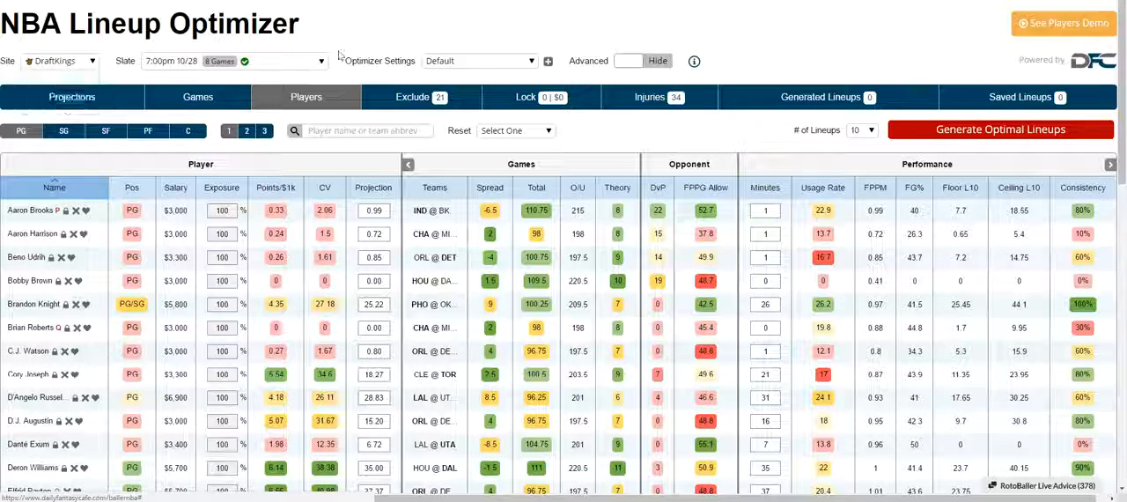
pyautogui.click(320, 65)
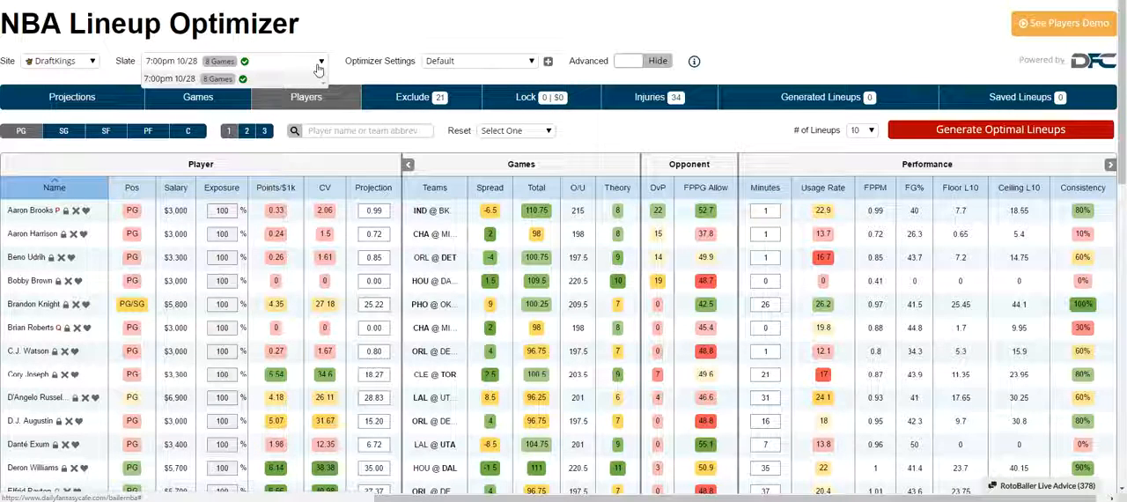
pyautogui.click(323, 40)
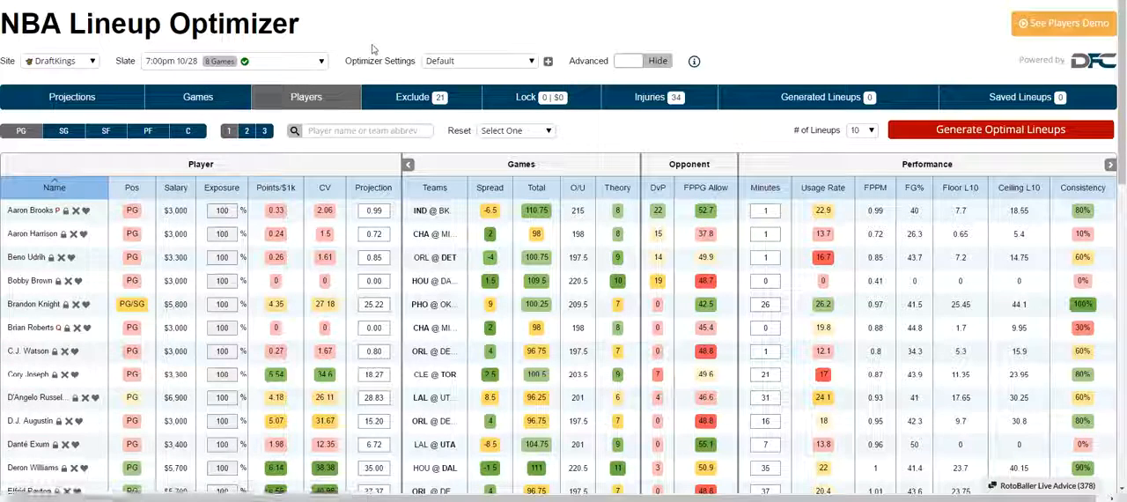
pyautogui.rightClick(426, 65)
pyautogui.click(424, 40)
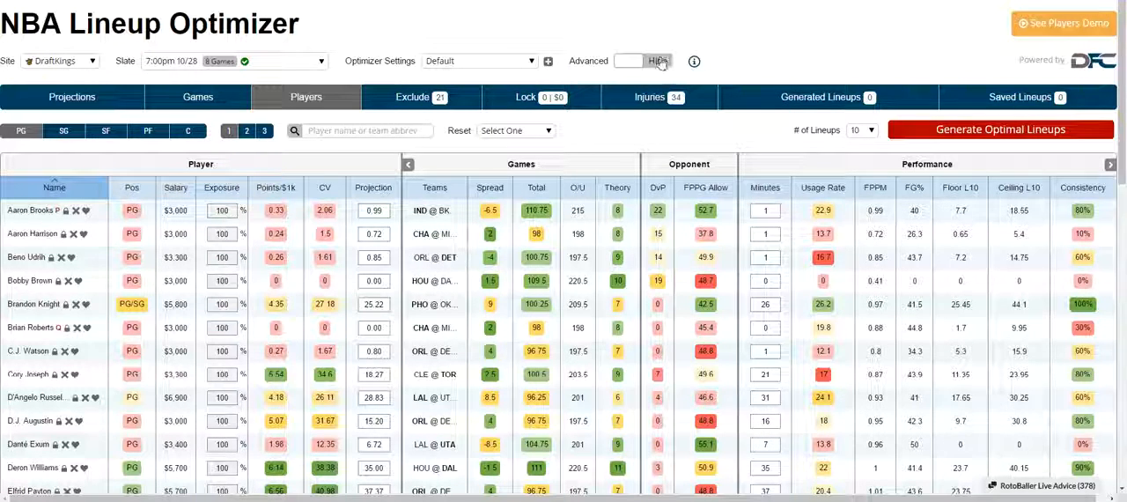
# Lock Aaron Brooks into the lineups and override Aaron Harrison's projection in the point guard list.
pyautogui.click(67, 210)
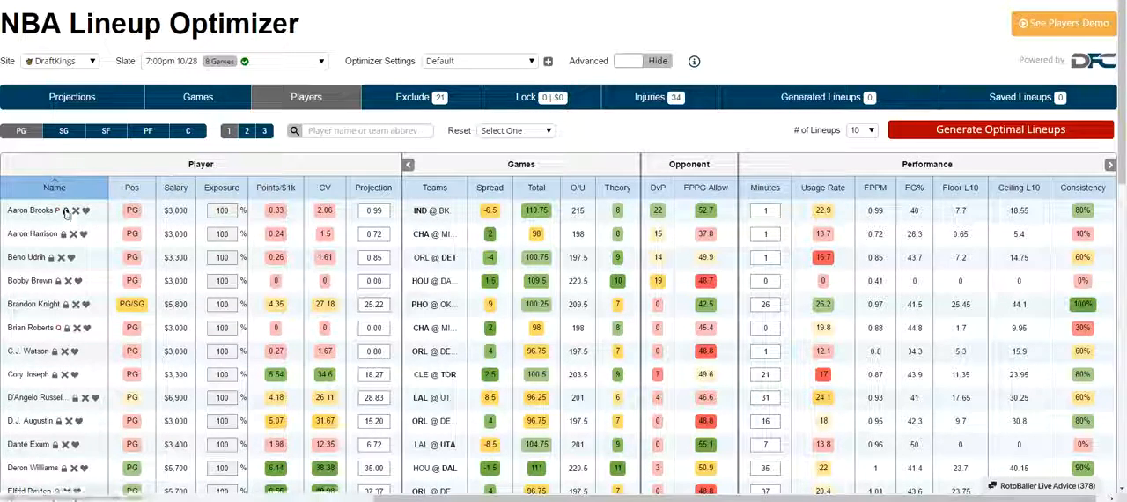
pyautogui.click(374, 233)
pyautogui.write('0')
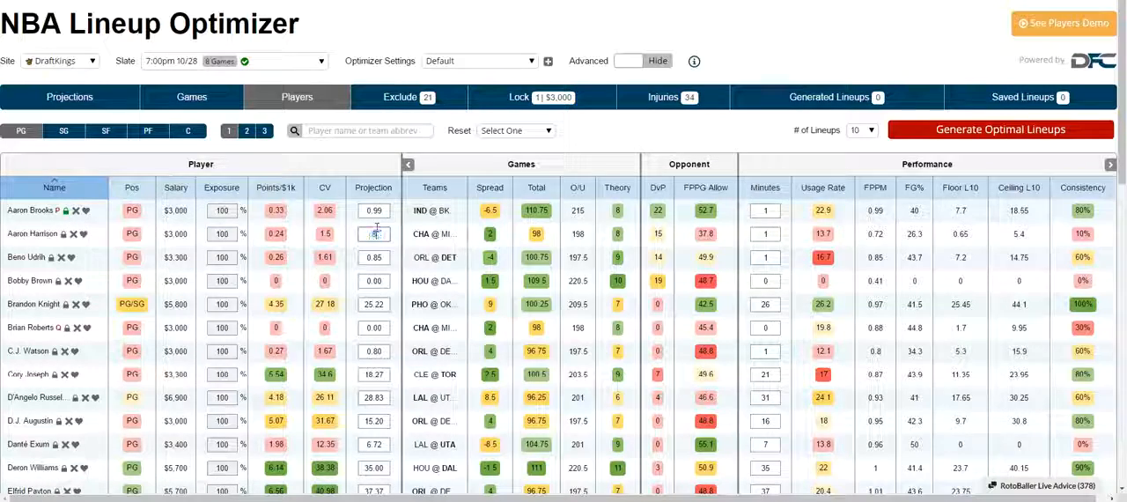
pyautogui.press('Return')
# Show the advanced options and enable the Vegas Total projection model.
pyautogui.click(663, 61)
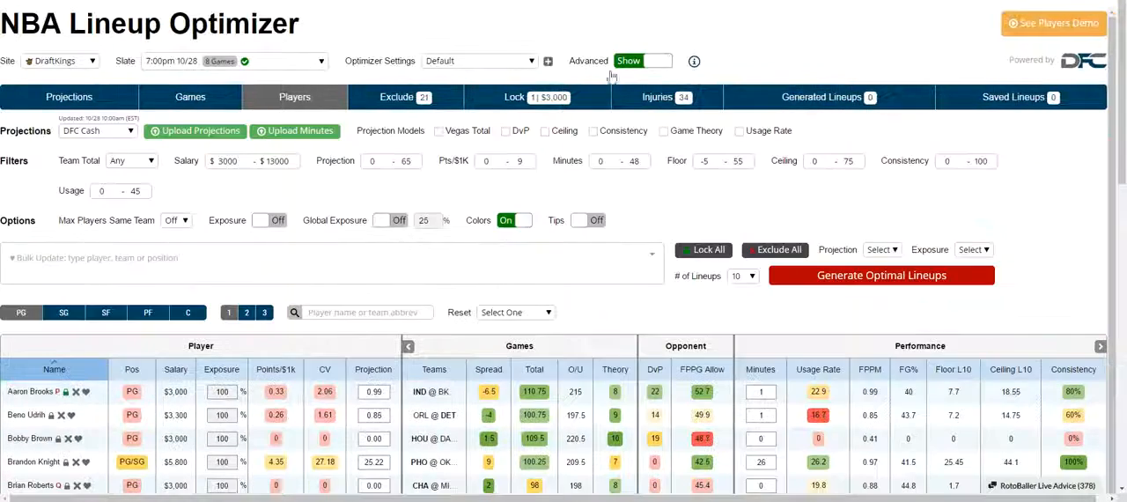
pyautogui.click(441, 131)
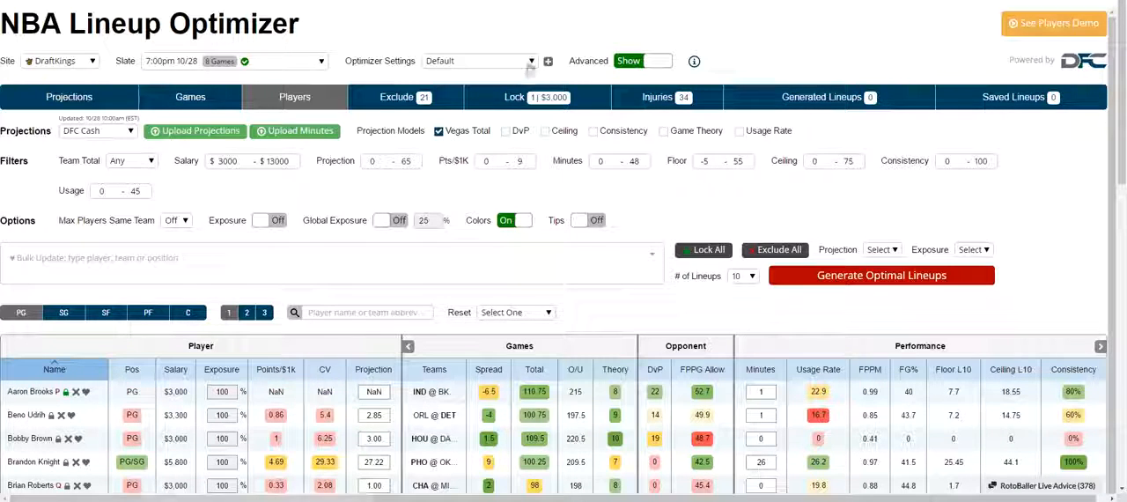
# Generate the optimal lineups and save the first one, DFC Cash 1.
pyautogui.click(874, 279)
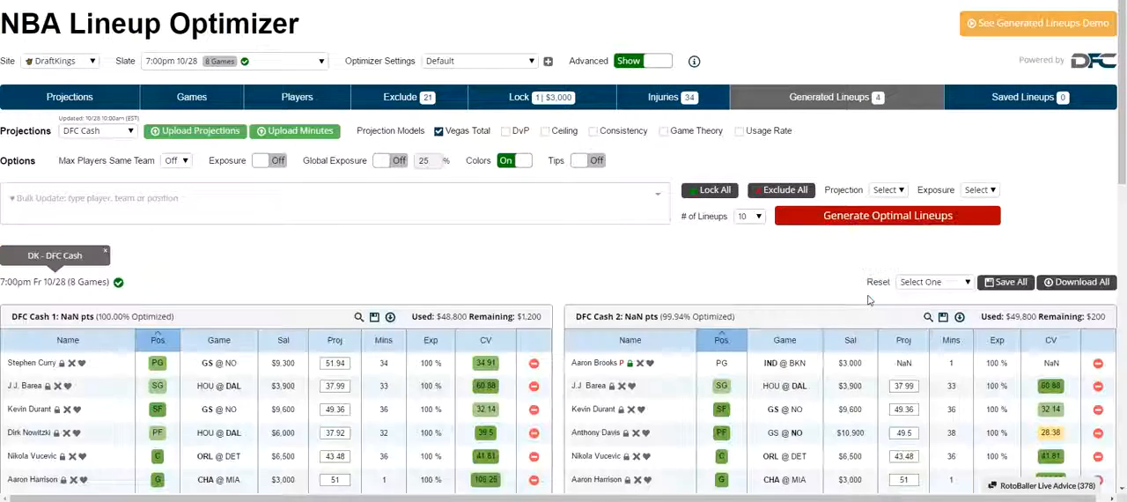
pyautogui.click(369, 317)
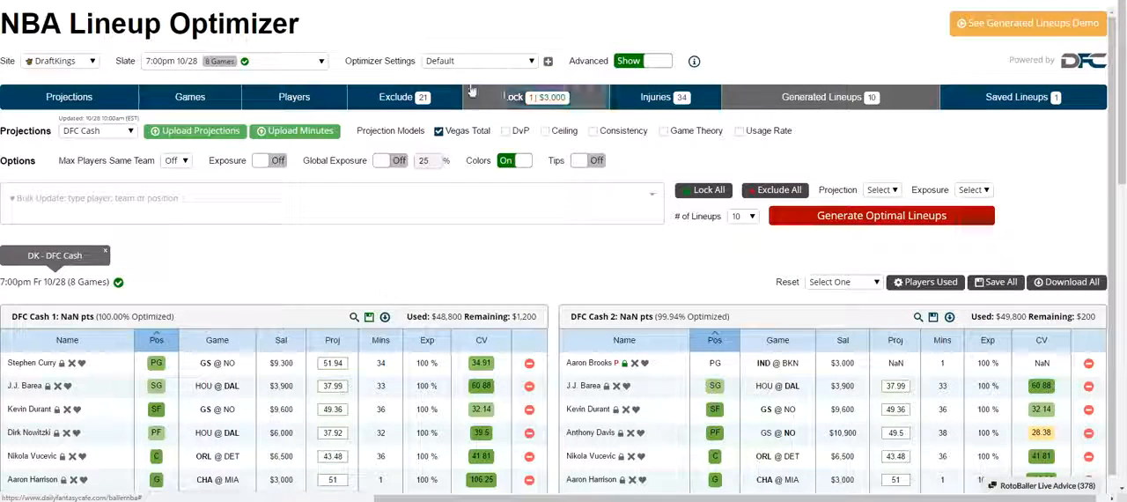
# Save the current optimizer configuration as a new settings profile named dk-cash-nba-1lock.
pyautogui.click(548, 61)
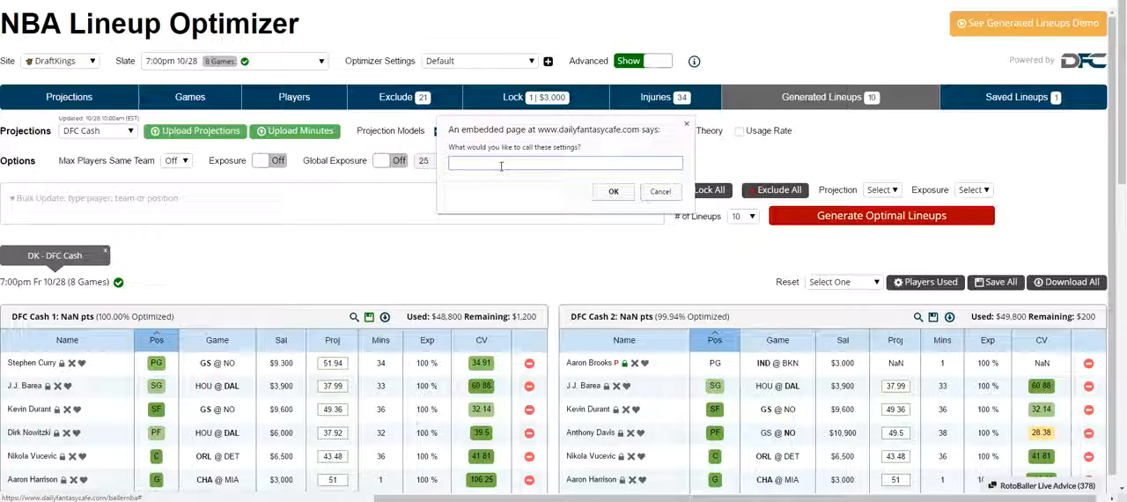
pyautogui.write('dk c')
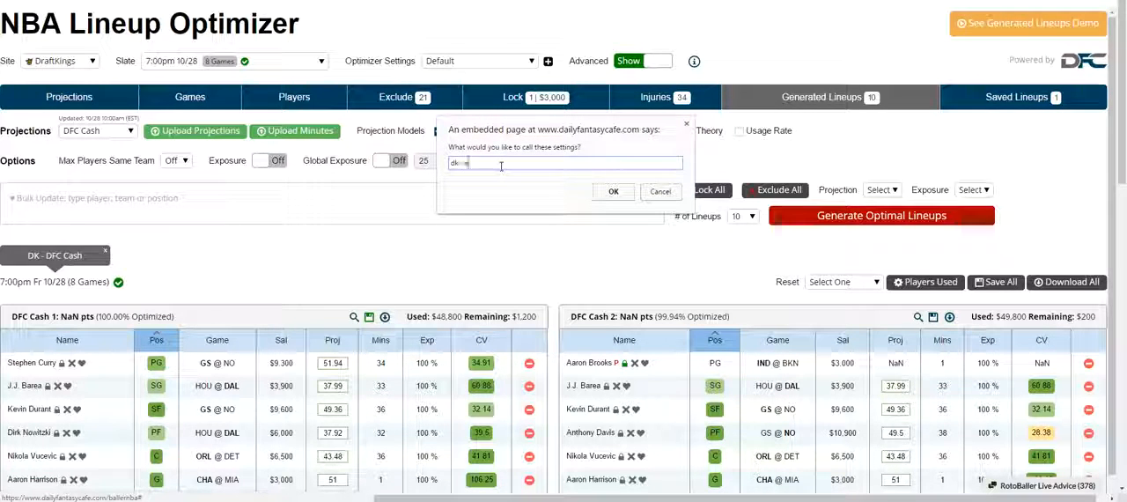
pyautogui.write('ash-nba')
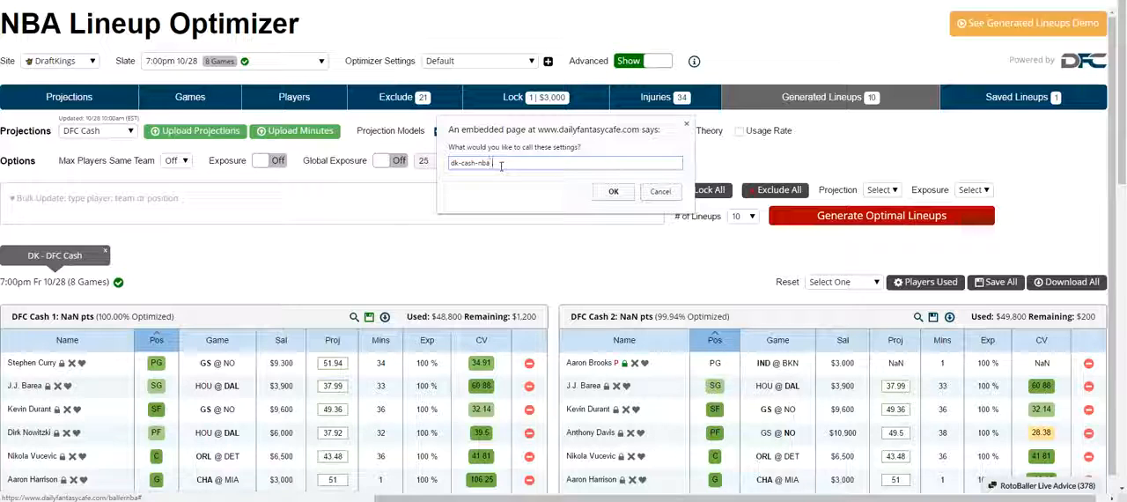
pyautogui.write('-')
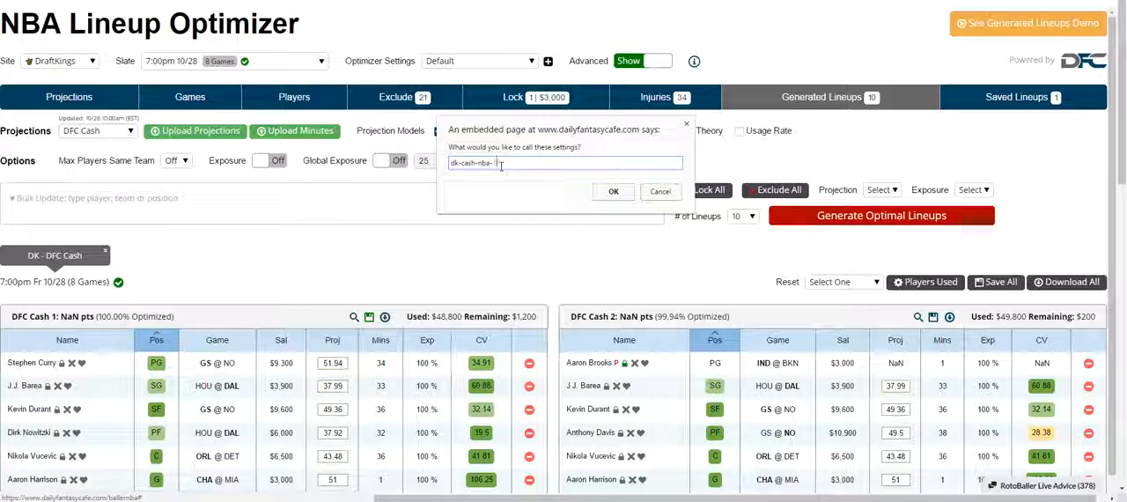
pyautogui.write('1lock')
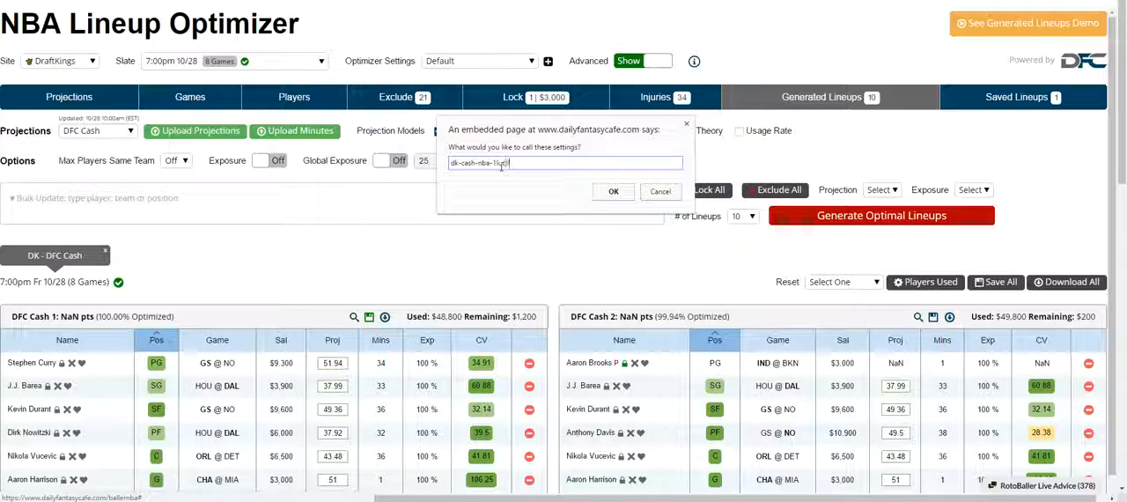
pyautogui.click(614, 192)
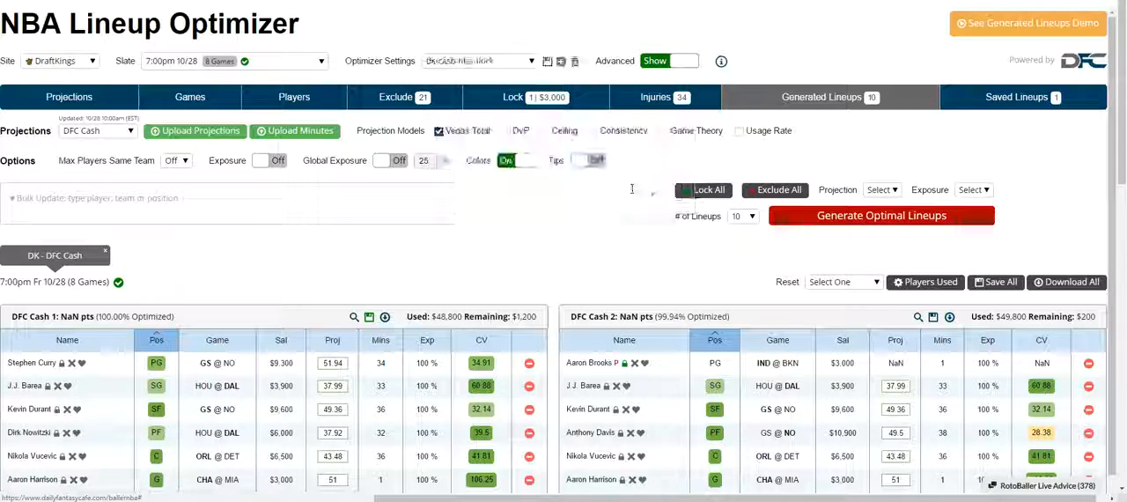
# Switch the optimizer settings profile to Default.
pyautogui.click(489, 64)
pyautogui.rightClick(491, 62)
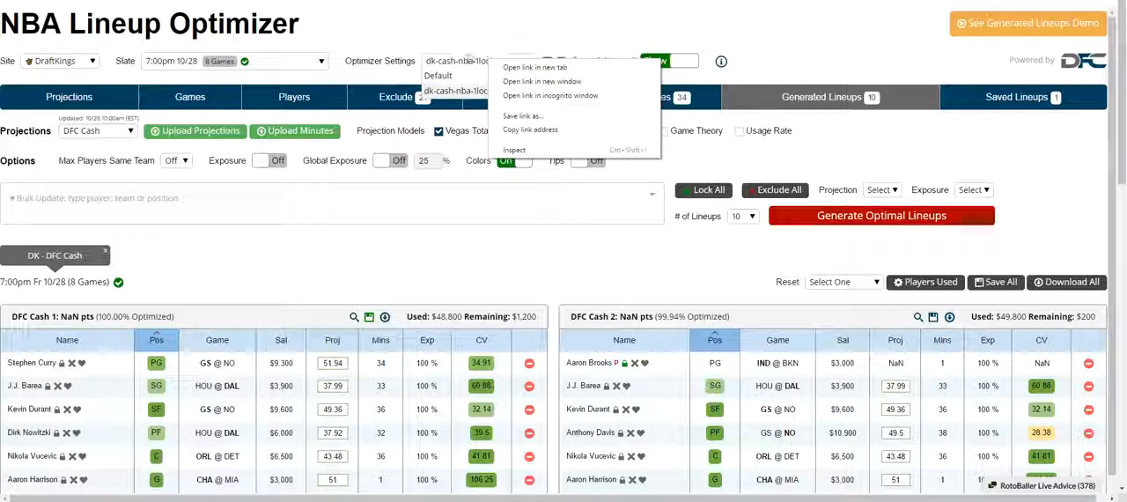
pyautogui.click(470, 57)
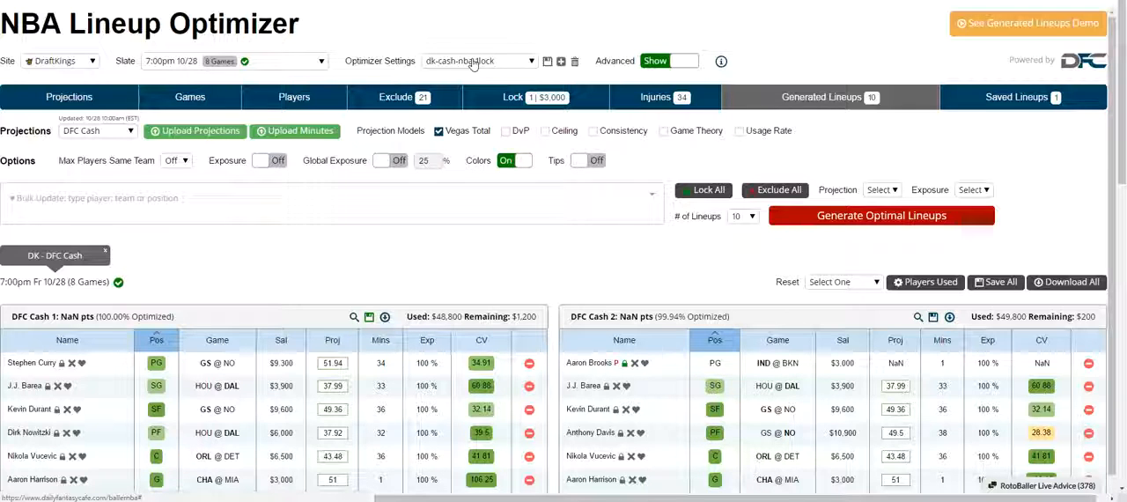
pyautogui.click(532, 64)
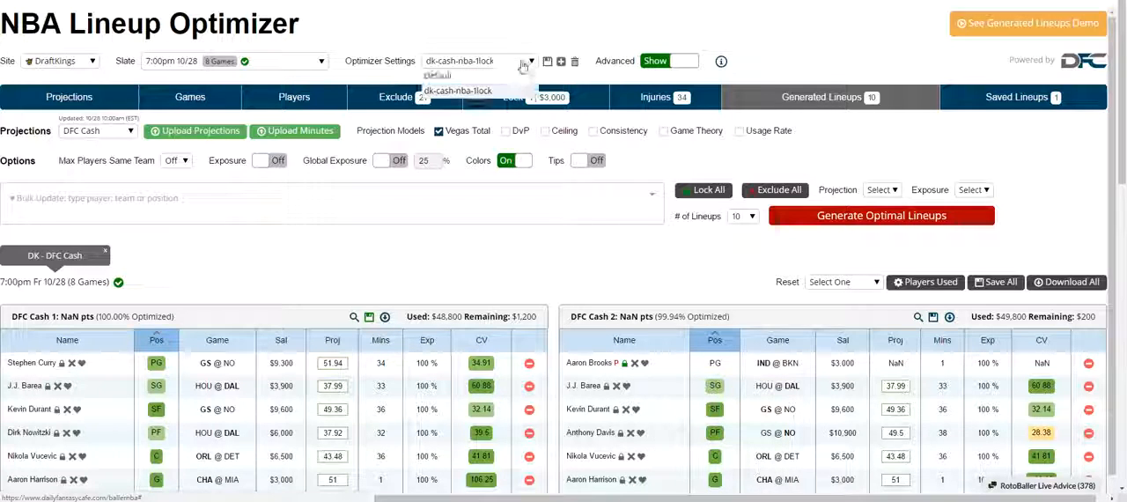
pyautogui.click(465, 77)
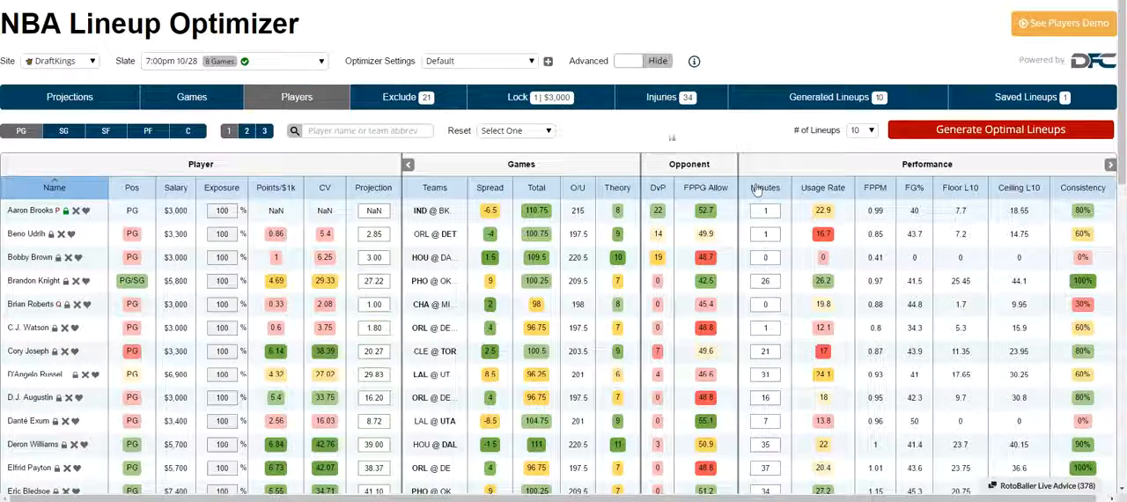
# Load the dk-cash-nba-1lock settings profile and save it with Exposure and Global Exposure turned on.
pyautogui.click(524, 65)
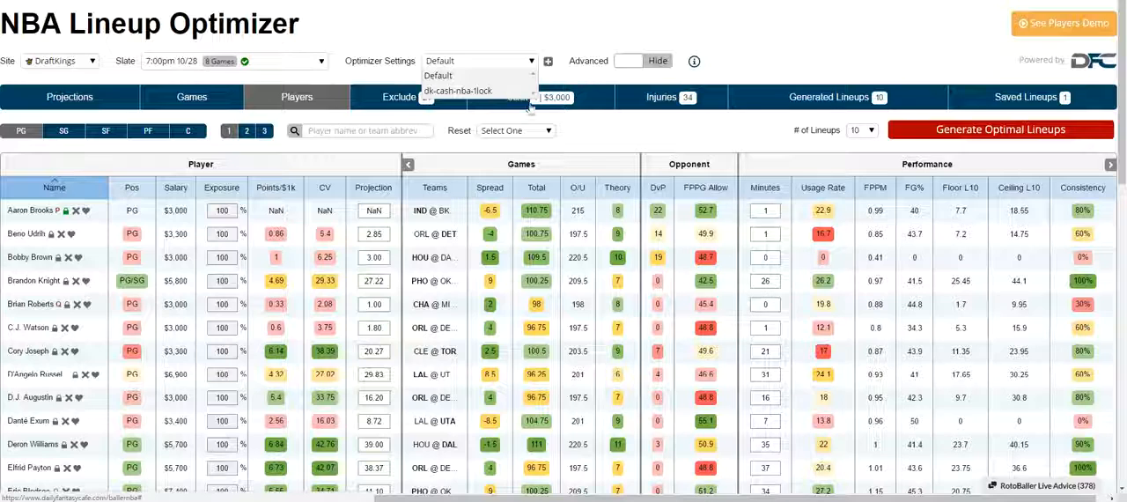
pyautogui.click(528, 92)
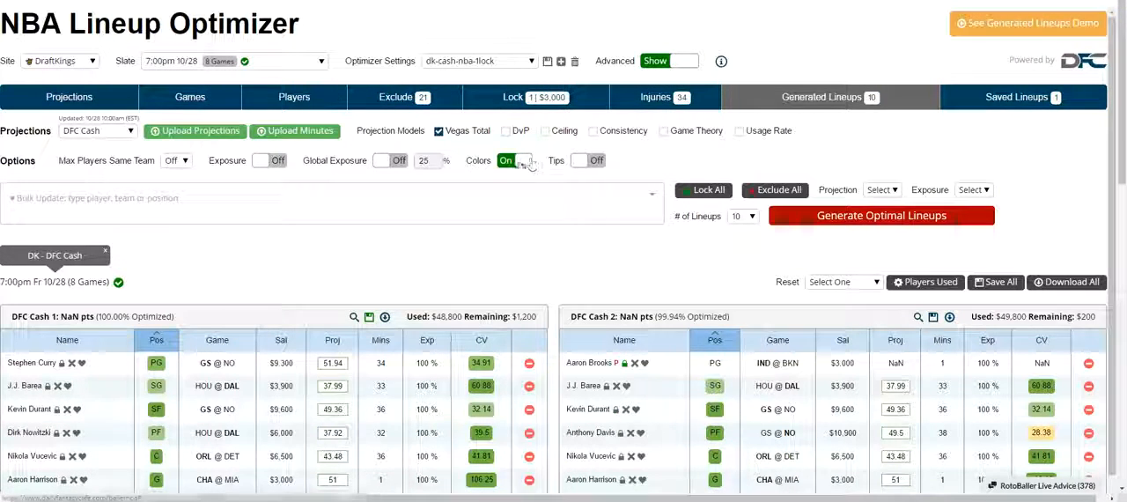
pyautogui.click(390, 161)
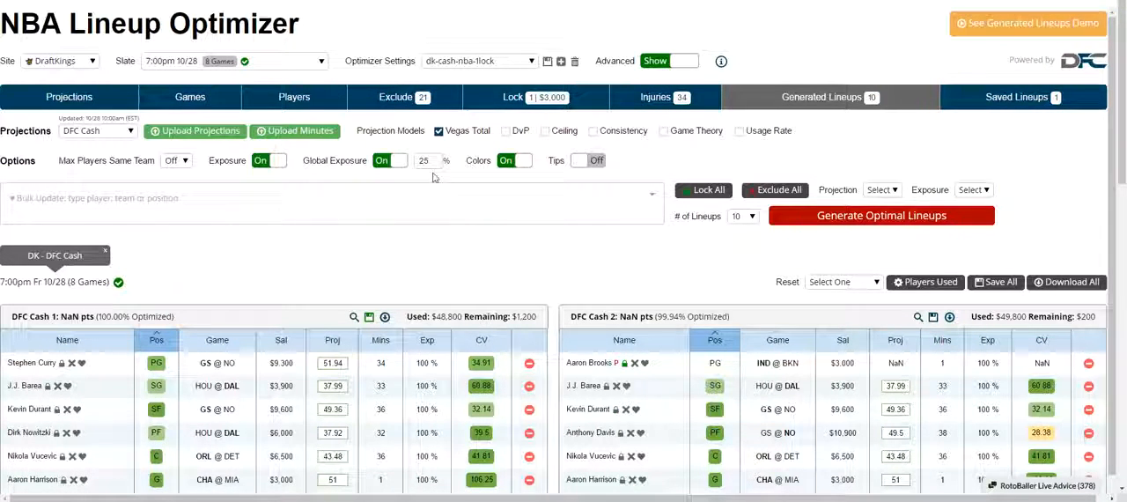
pyautogui.click(547, 61)
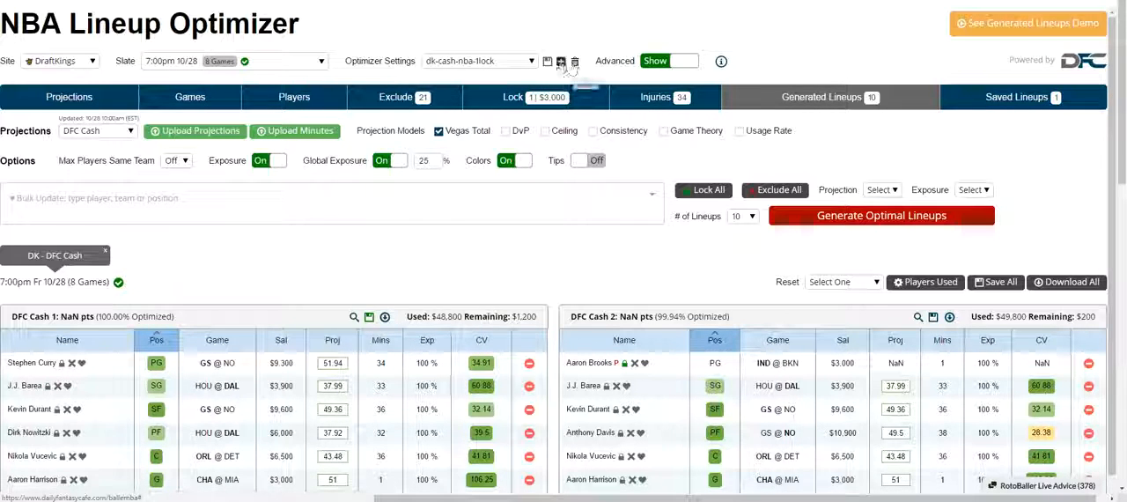
# Return the optimizer to the Default settings profile and show its advanced options.
pyautogui.click(515, 66)
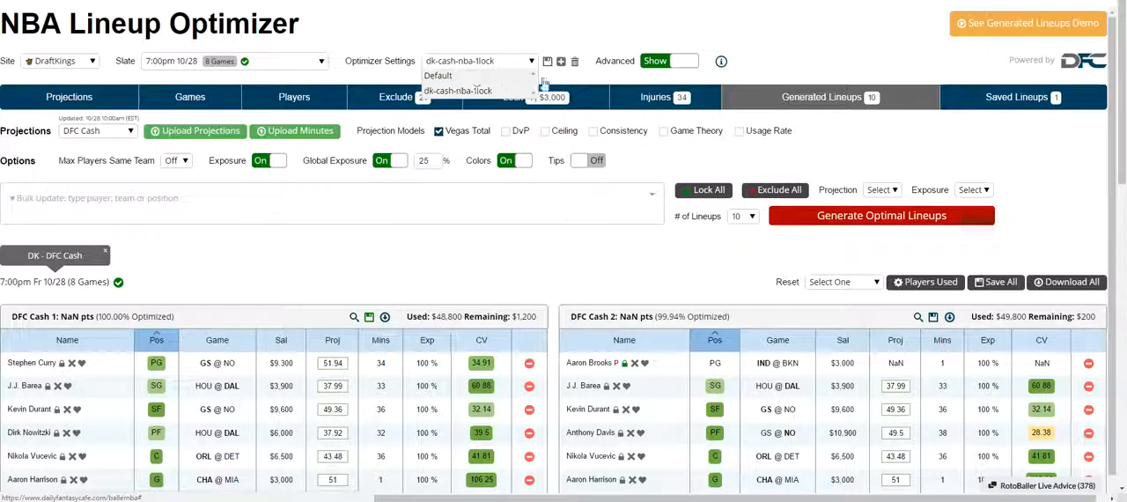
pyautogui.click(440, 76)
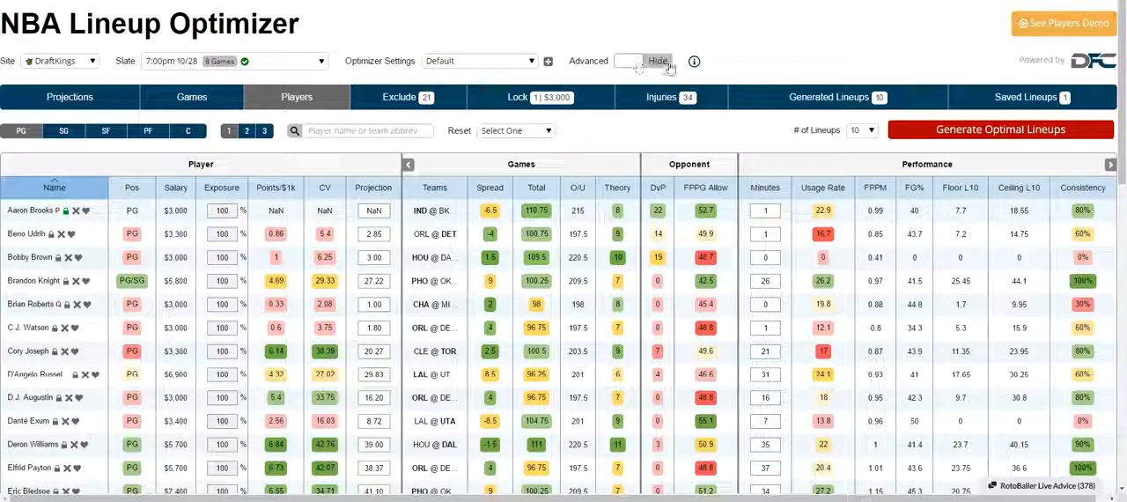
pyautogui.click(661, 61)
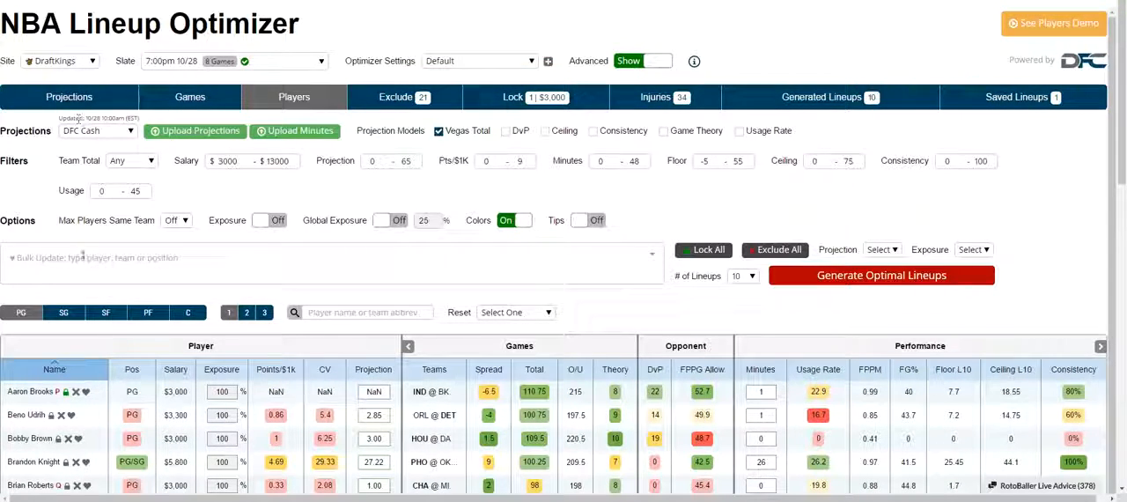
# Open the player projections view and examine its projection columns and the time the DFC Cash projections were last updated.
pyautogui.click(201, 101)
pyautogui.click(297, 97)
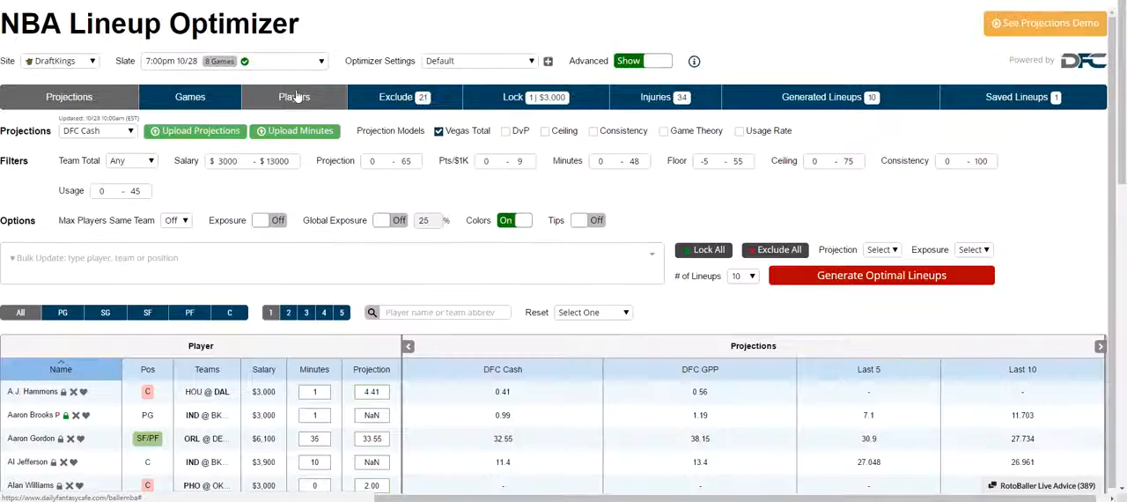
pyautogui.click(297, 97)
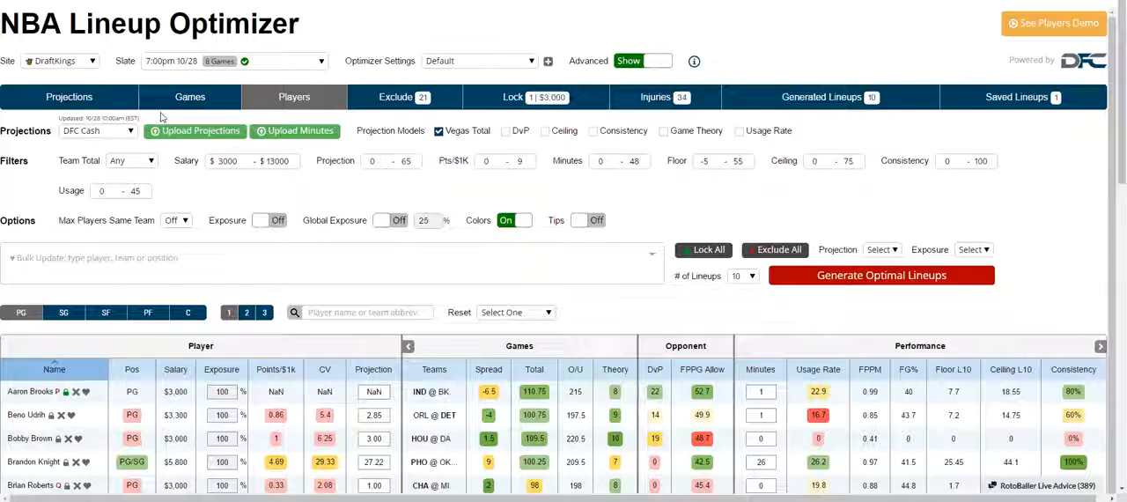
pyautogui.click(112, 102)
pyautogui.scroll(-1, 335, 154)
pyautogui.scroll(1, 255, 128)
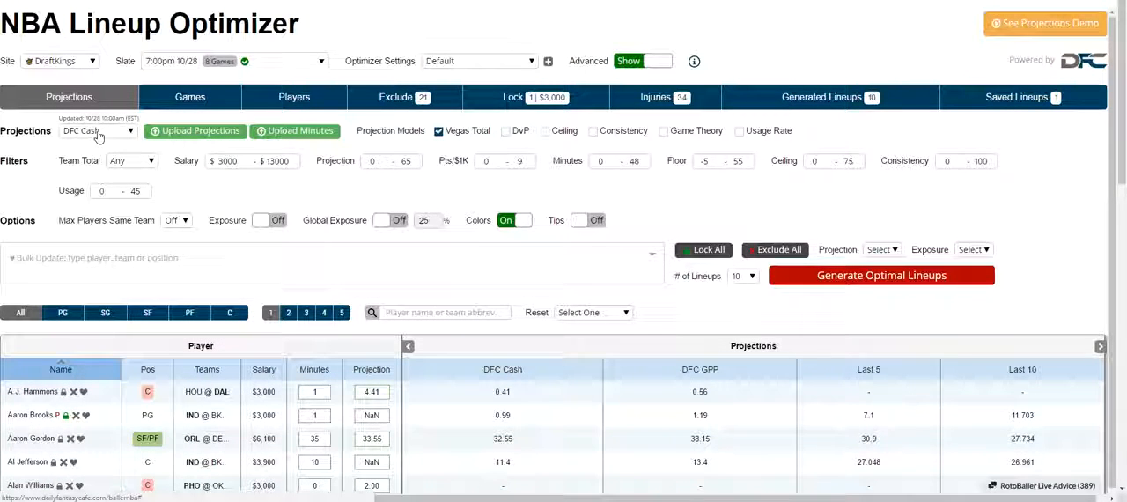
pyautogui.moveTo(69, 118); pyautogui.dragTo(126, 116)
pyautogui.click(126, 116)
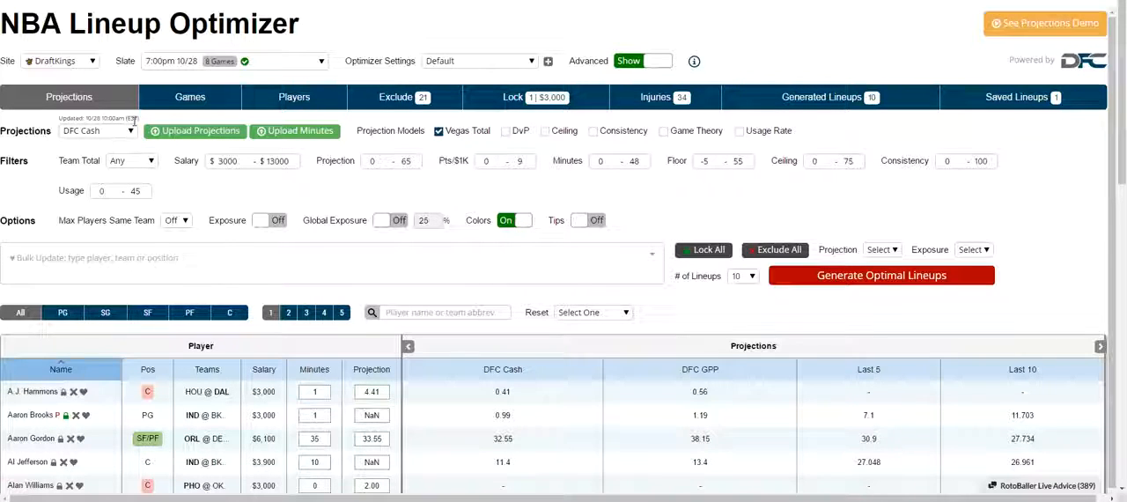
pyautogui.scroll(-2, 300, 238)
pyautogui.scroll(1, 300, 239)
pyautogui.scroll(1, 299, 240)
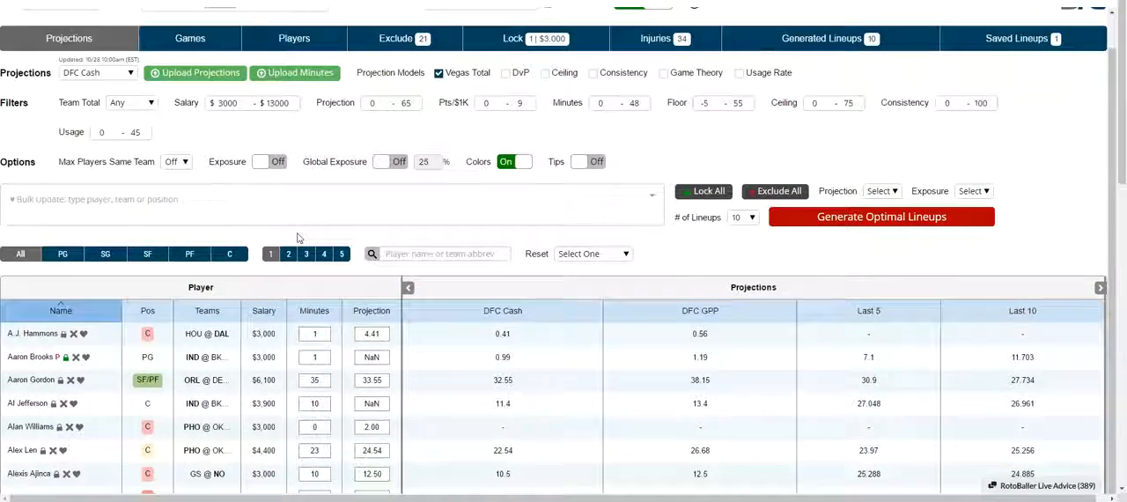
# Reset all modified player projections using the Projections reset option.
pyautogui.click(588, 254)
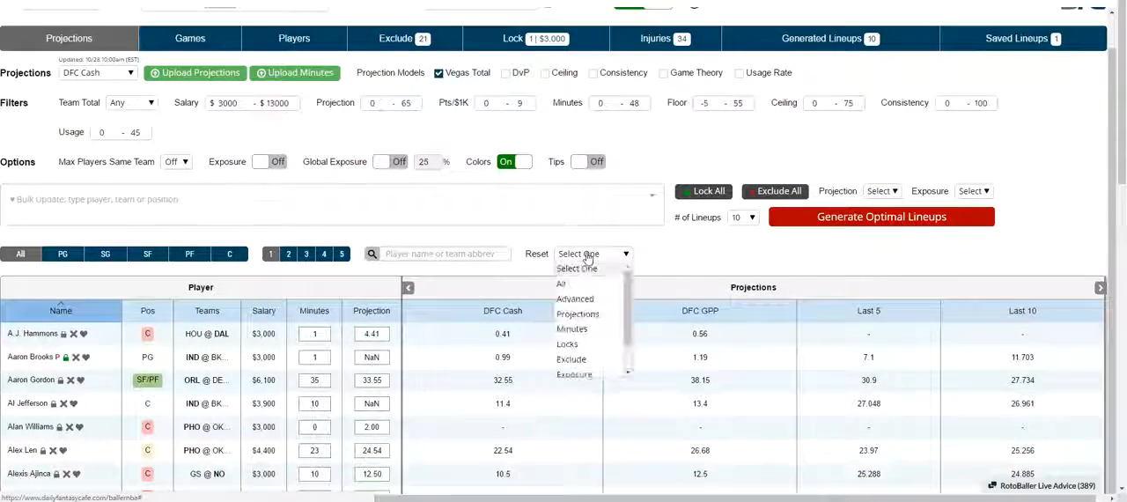
pyautogui.click(589, 315)
pyautogui.scroll(-3, 380, 251)
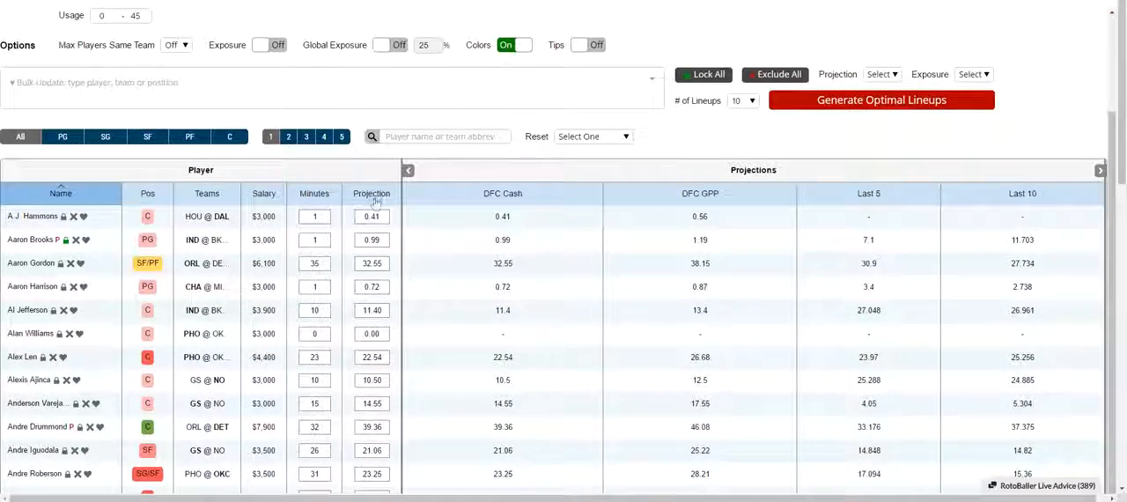
# Check when the DFC Cash projections were last updated and review the Upload Projections instructions, then close them without uploading a file.
pyautogui.scroll(2, 344, 234)
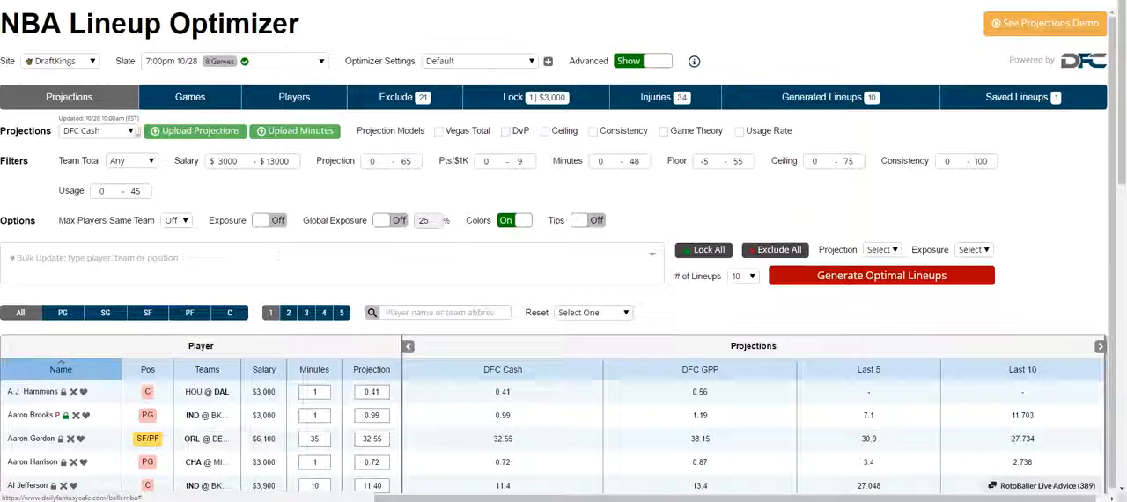
pyautogui.moveTo(139, 117); pyautogui.dragTo(67, 116)
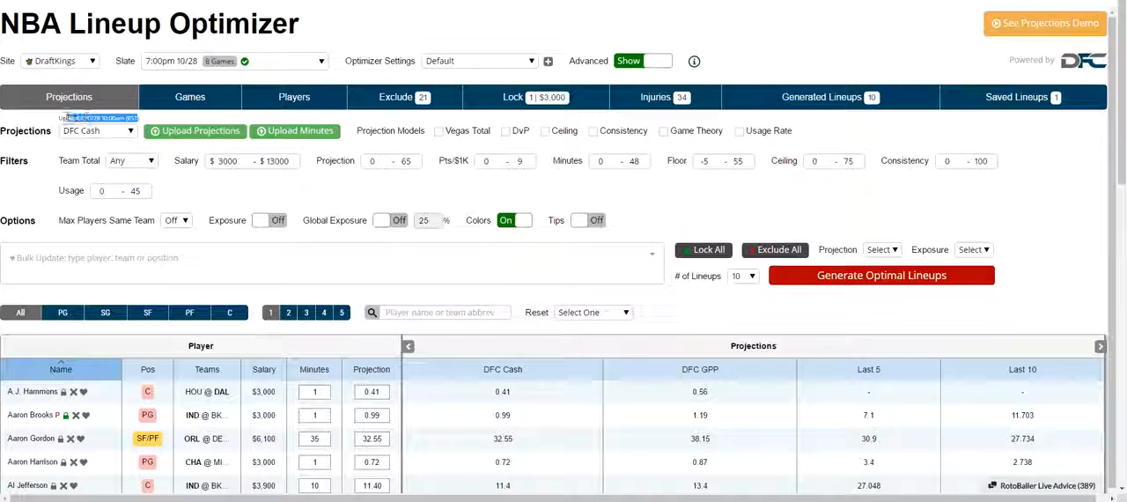
pyautogui.click(67, 116)
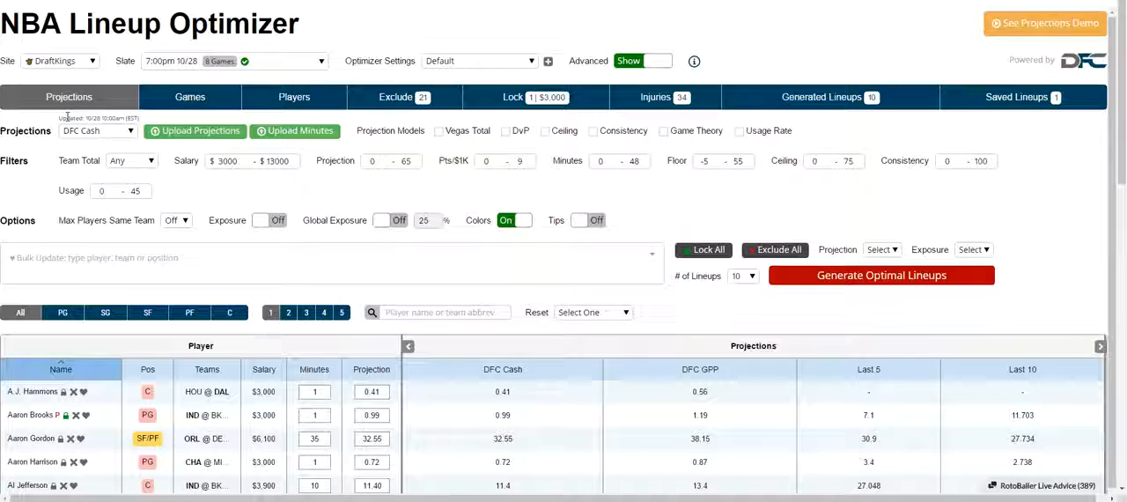
pyautogui.click(181, 131)
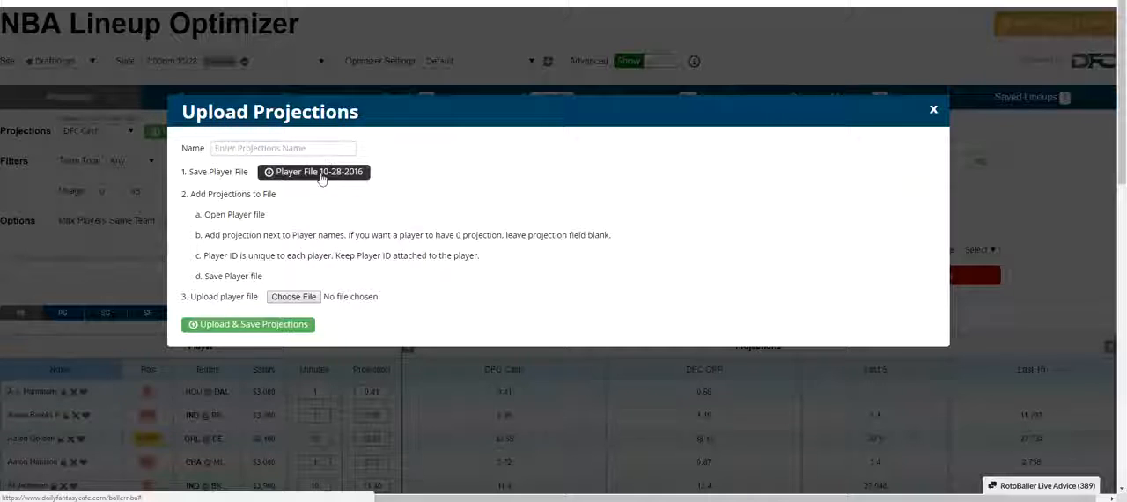
pyautogui.click(935, 116)
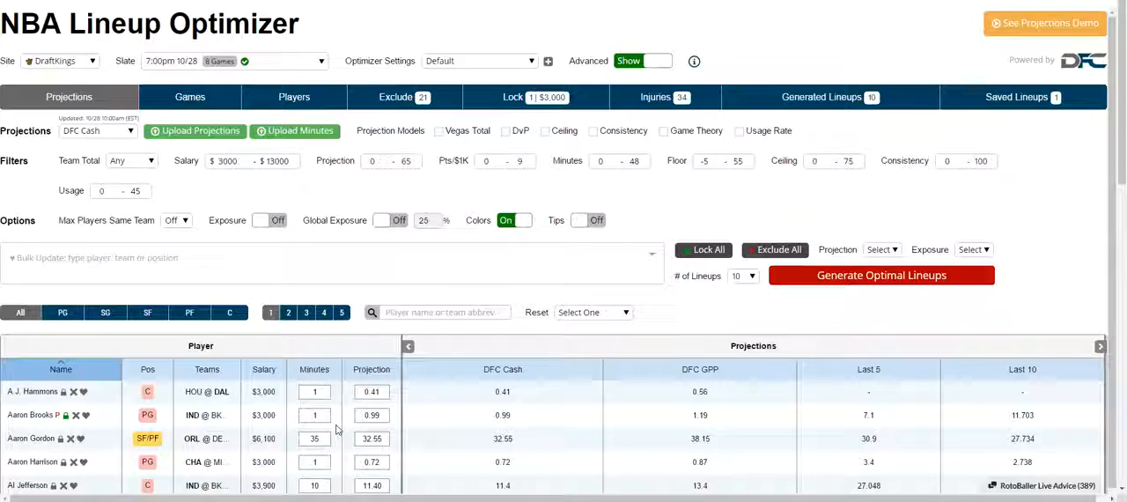
# Sort the player table by minutes in ascending order and set Bismack Biyombo's minutes to 35.
pyautogui.click(322, 377)
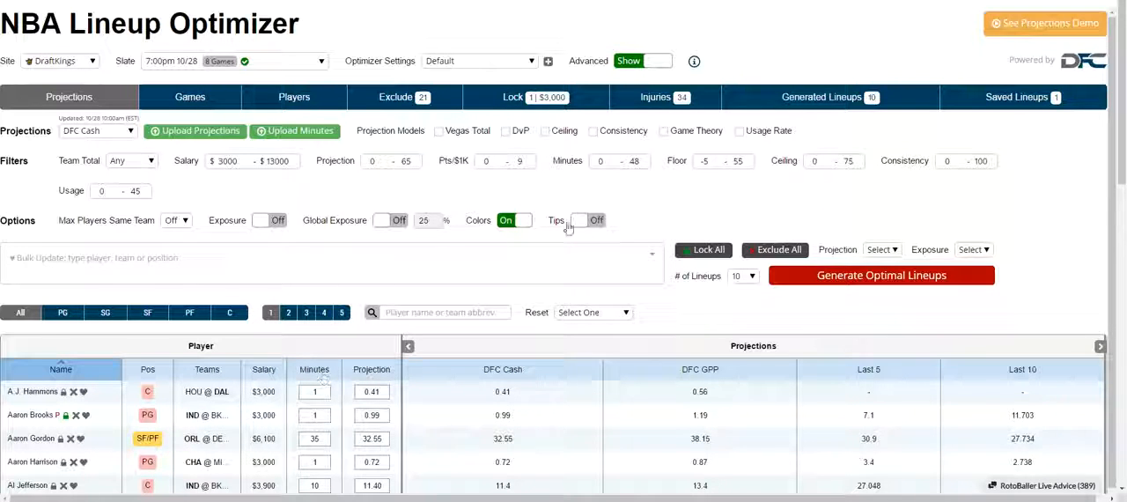
pyautogui.scroll(-2, 331, 144)
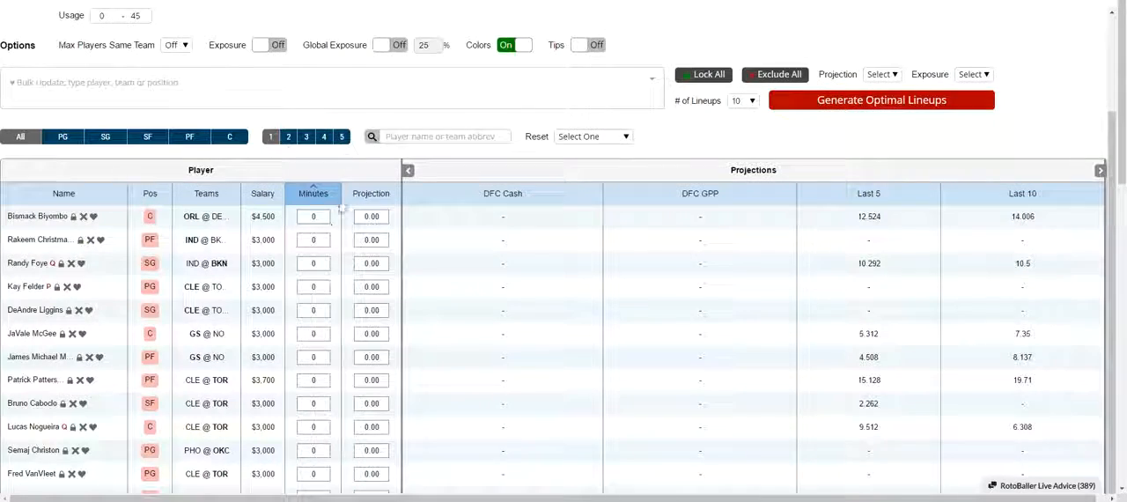
pyautogui.scroll(-2, 326, 226)
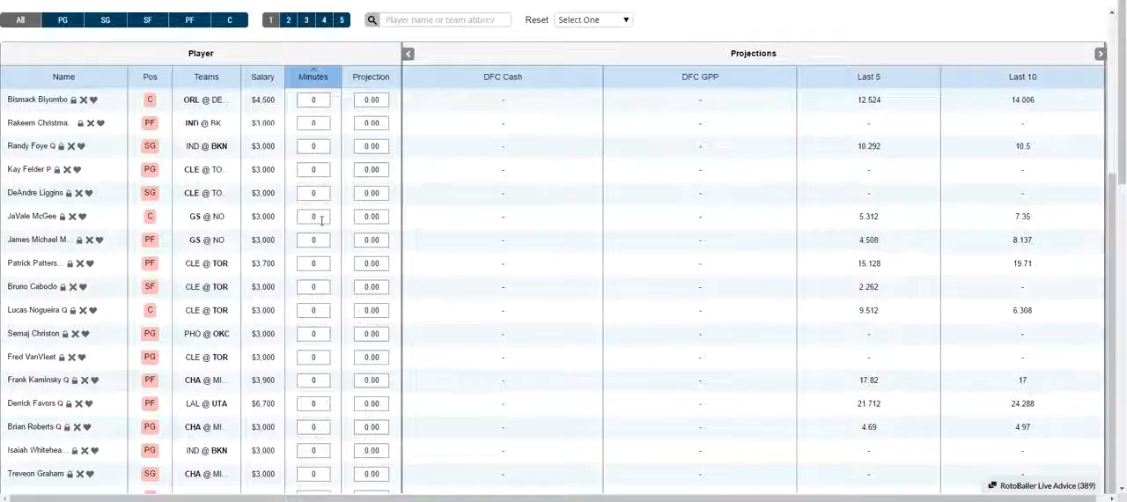
pyautogui.scroll(2, 321, 221)
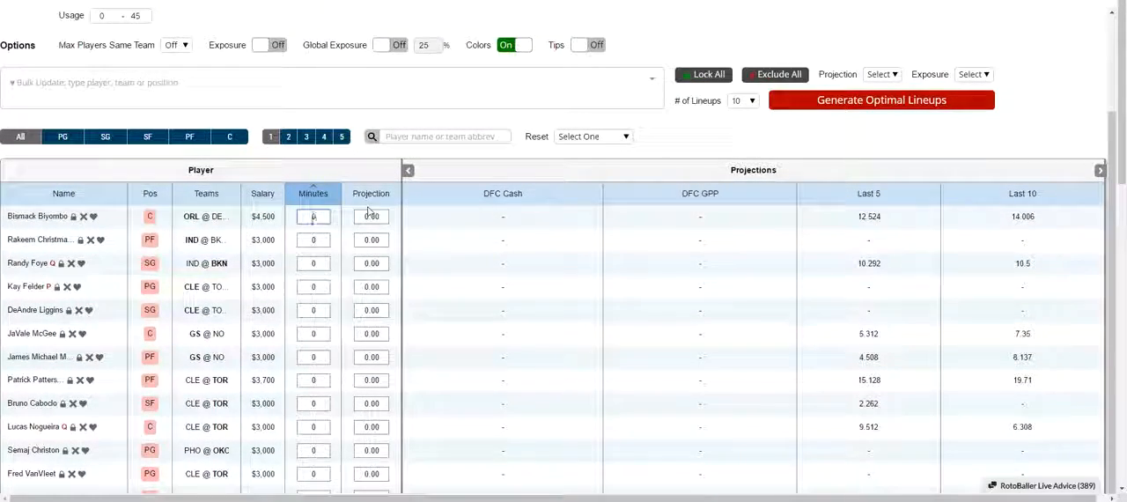
pyautogui.click(312, 215)
pyautogui.write('6')
pyautogui.press('BackSpace')
pyautogui.write('5')
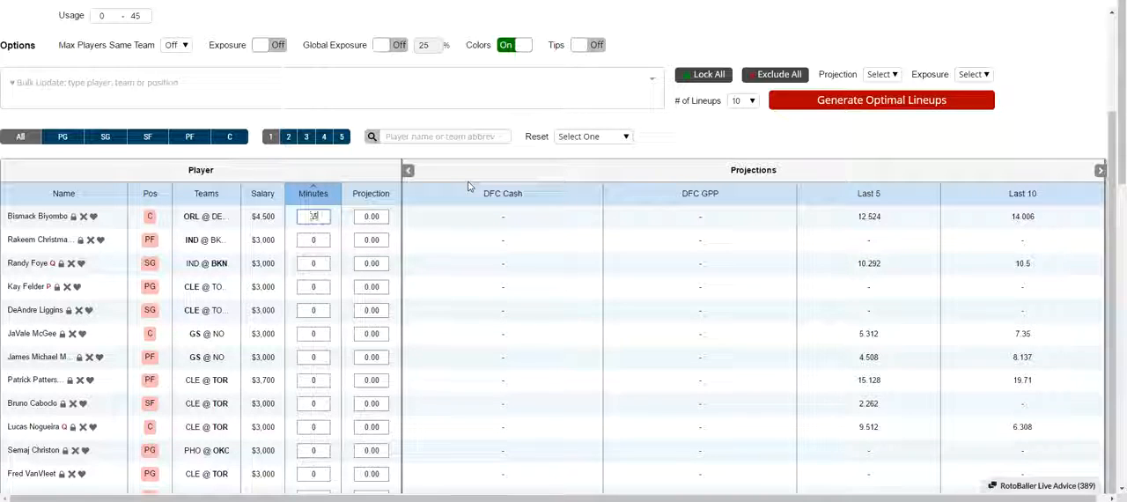
pyautogui.press('Return')
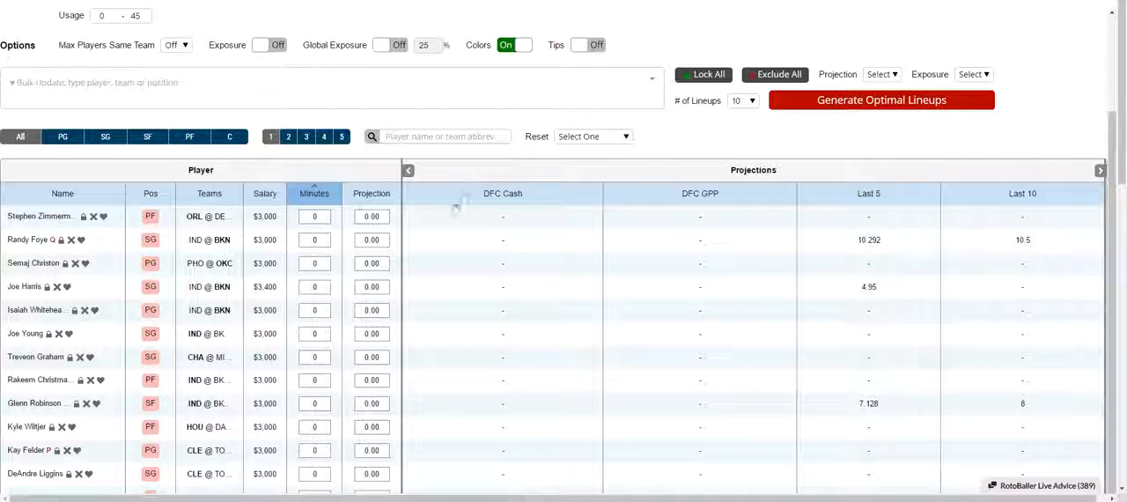
# Sort the player table by minutes in descending order and examine Bismack Biyombo's recalculated projection among the other players.
pyautogui.click(319, 193)
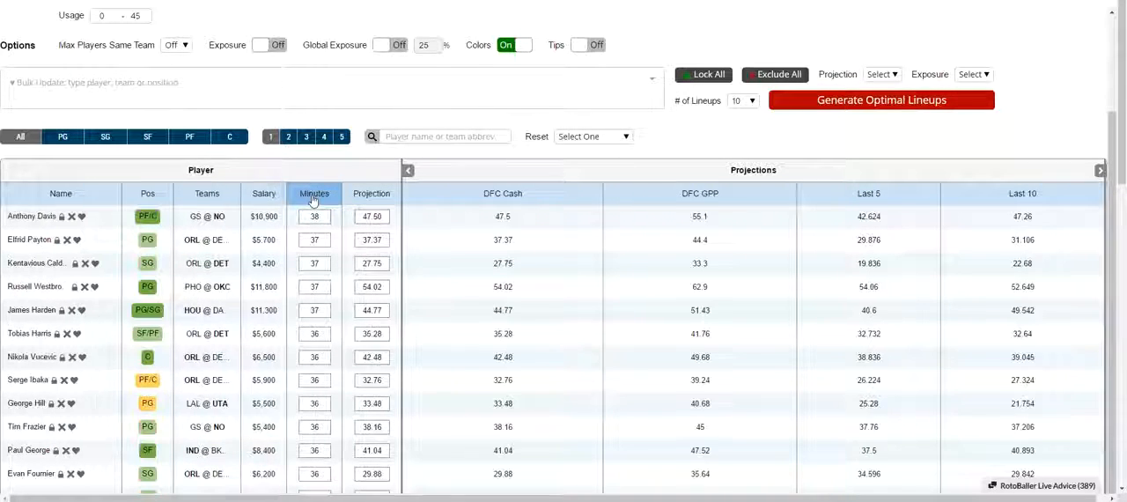
pyautogui.scroll(-3, 339, 304)
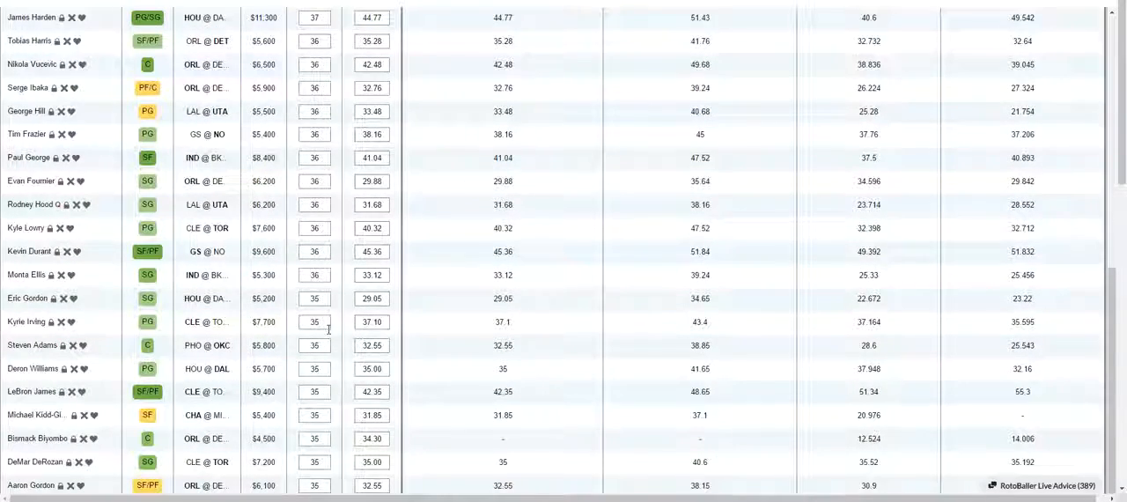
pyautogui.scroll(-1, 329, 328)
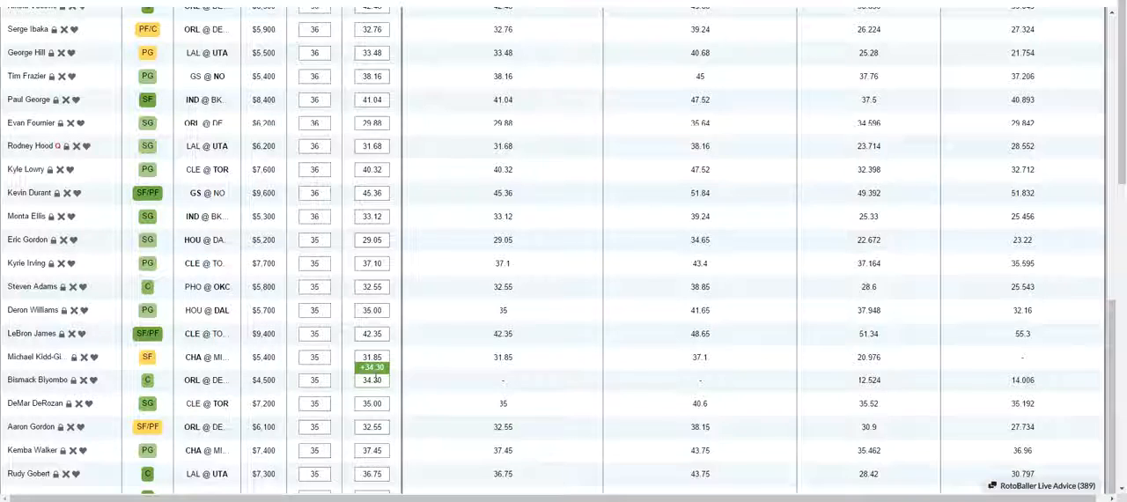
pyautogui.scroll(-1, 374, 377)
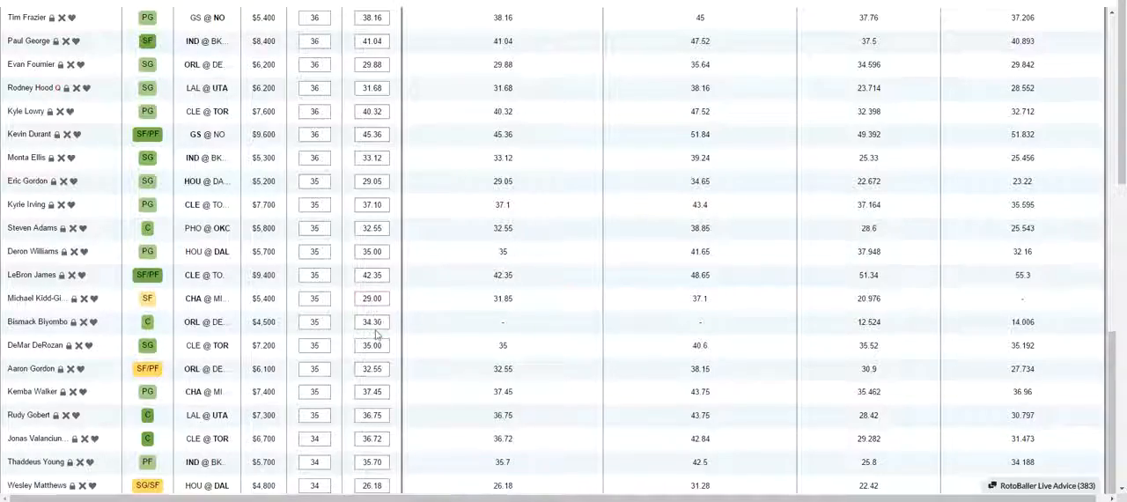
pyautogui.scroll(5, 371, 324)
pyautogui.scroll(1, 376, 334)
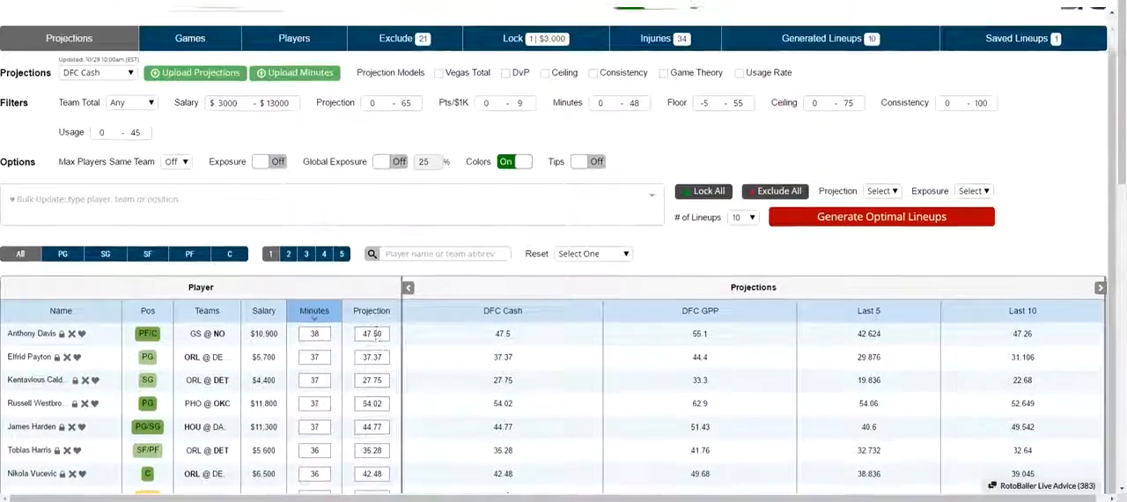
pyautogui.scroll(-2, 353, 317)
pyautogui.scroll(2, 265, 269)
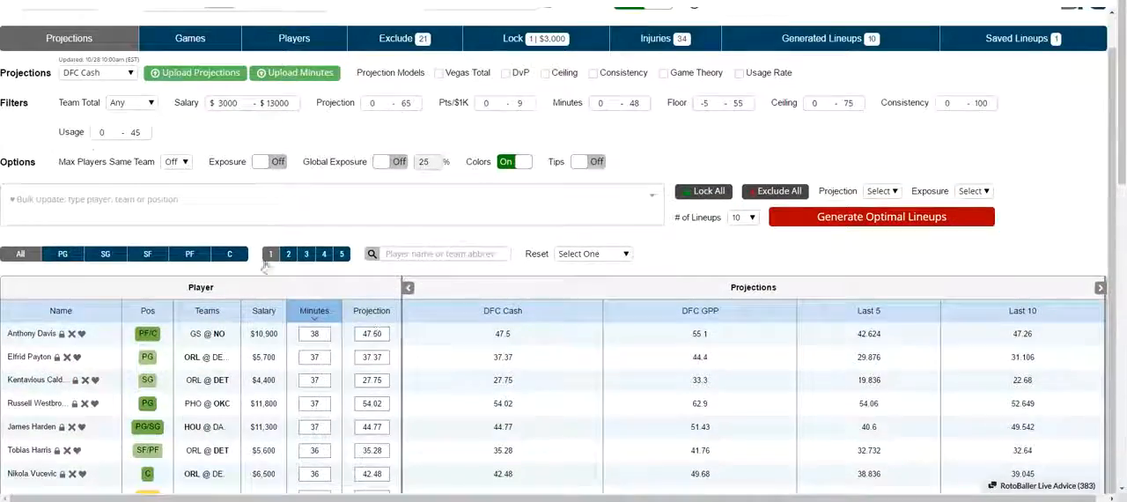
# Reselect DFC Cash as the projection source, compare the projection columns, and switch the source to DFC GPP.
pyautogui.click(105, 74)
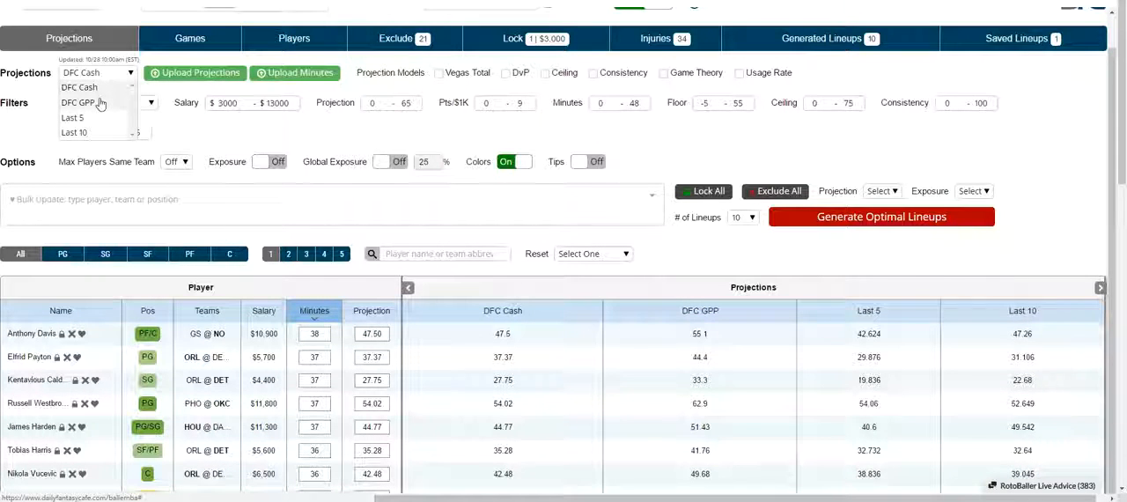
pyautogui.click(101, 87)
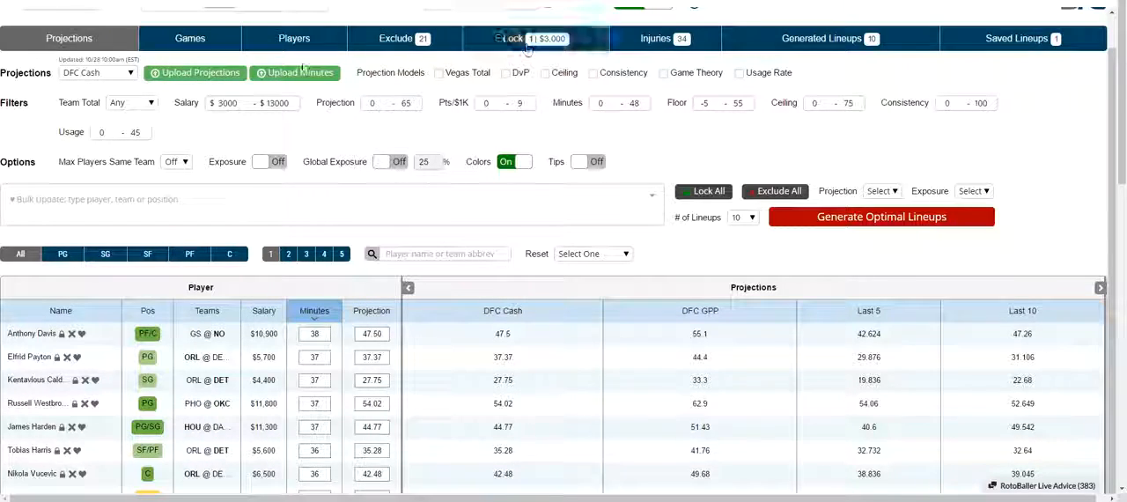
pyautogui.scroll(-2, 331, 177)
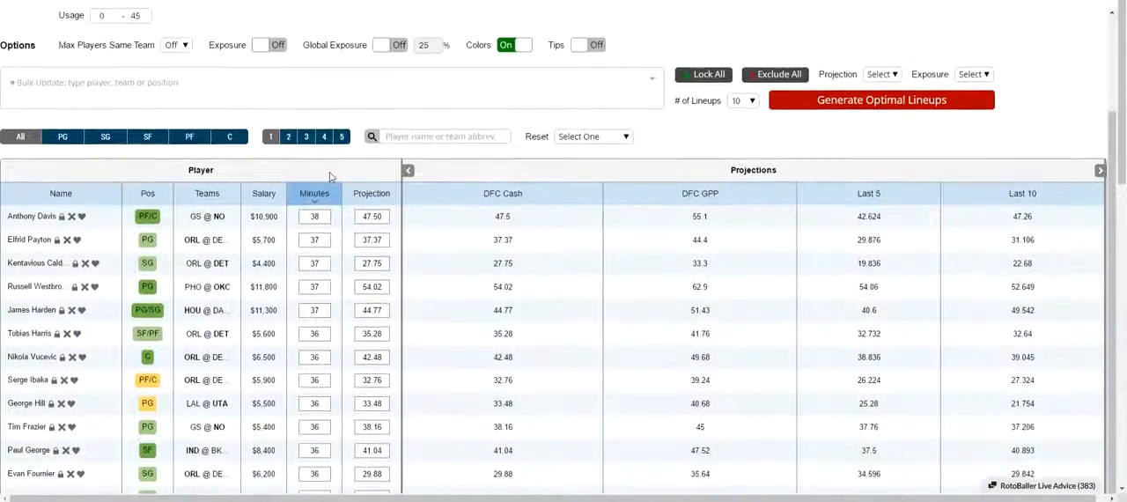
pyautogui.scroll(1, 331, 176)
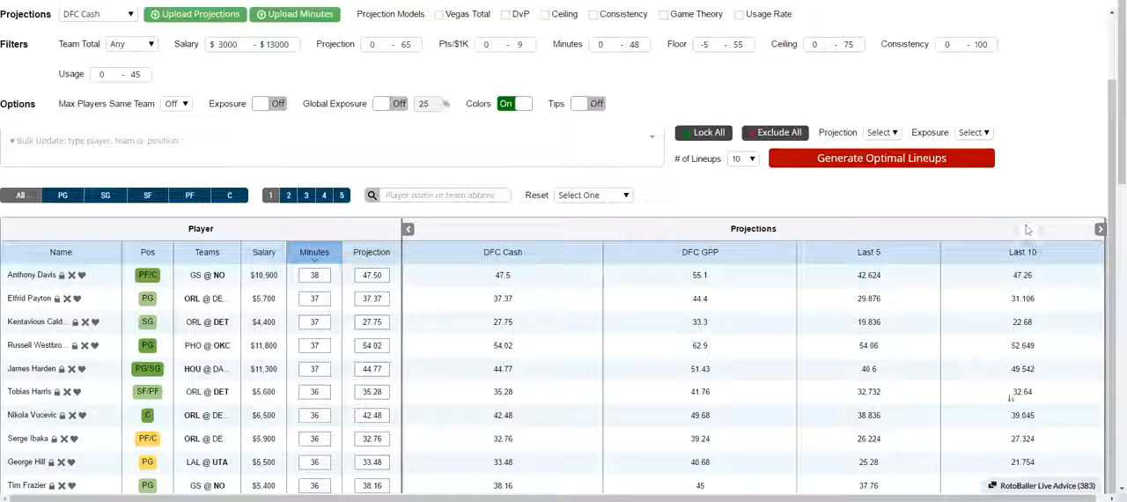
pyautogui.scroll(-2, 608, 330)
pyautogui.scroll(1, 612, 331)
pyautogui.scroll(2, 612, 330)
pyautogui.click(101, 14)
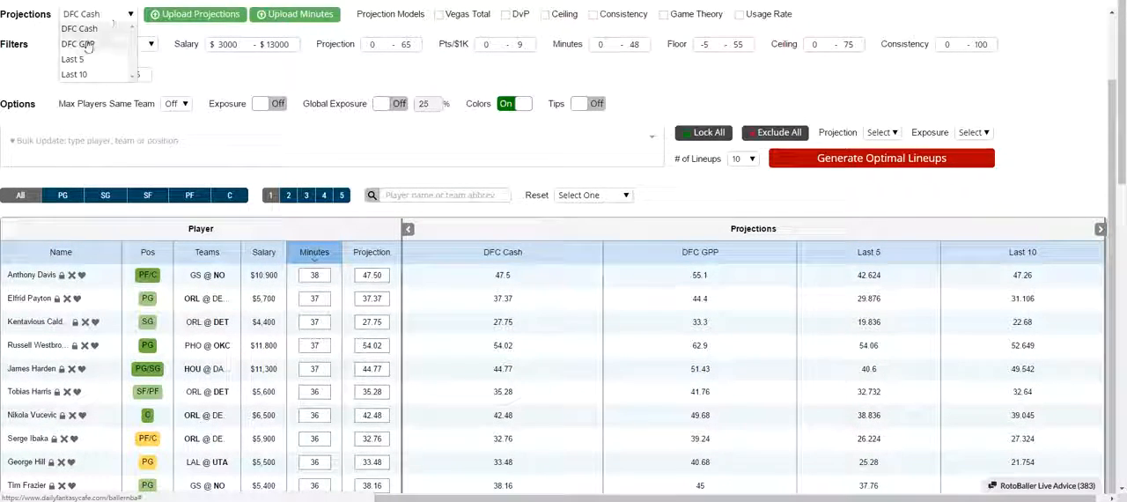
pyautogui.click(88, 44)
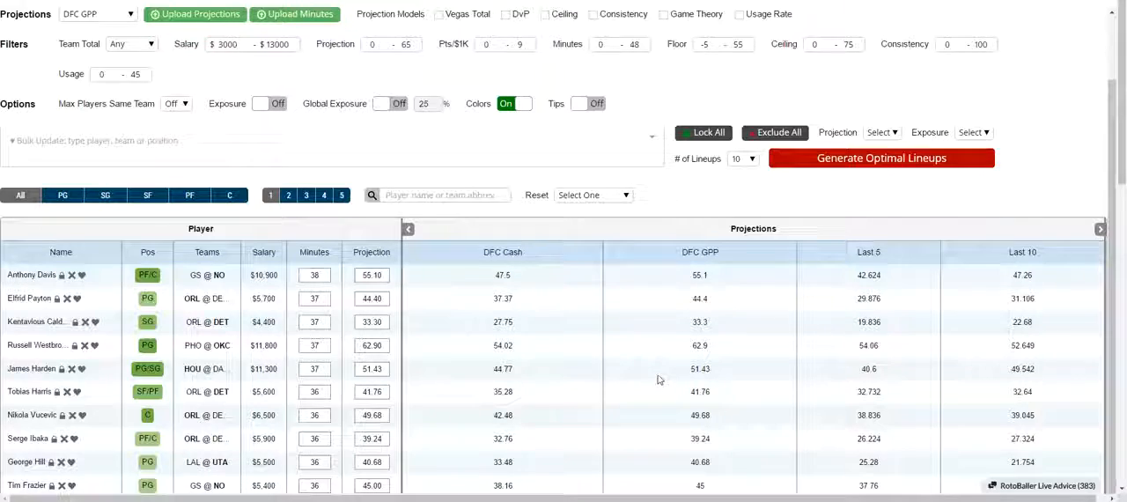
# Apply the Vegas Total projection model, check the adjusted player projections, and remove the model again.
pyautogui.scroll(3, 659, 380)
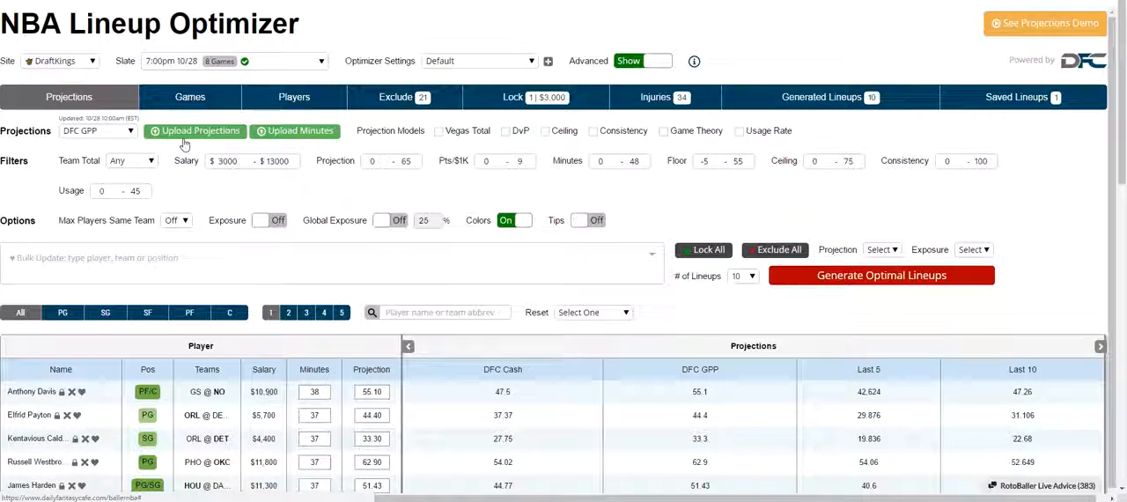
pyautogui.click(464, 135)
pyautogui.scroll(-2, 462, 127)
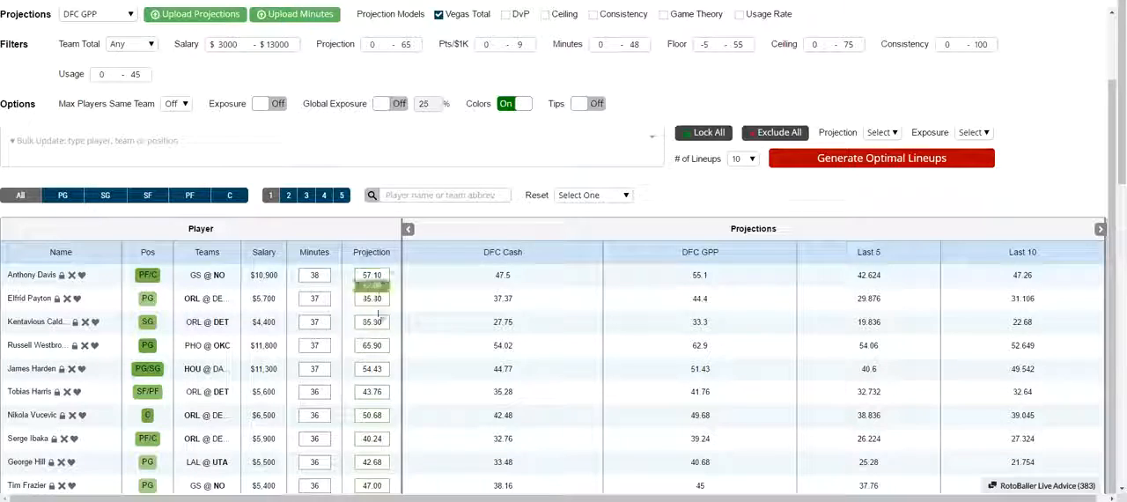
pyautogui.scroll(2, 378, 315)
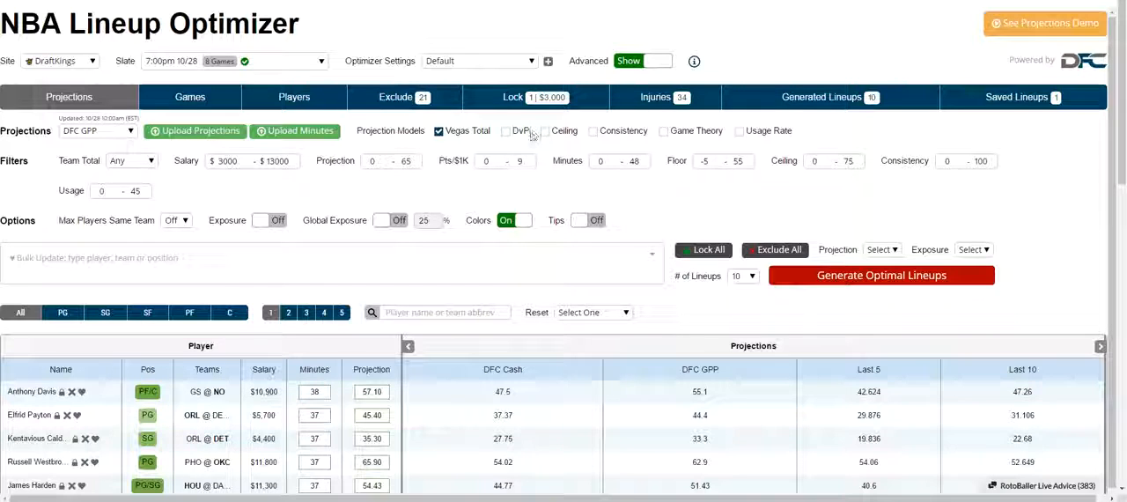
pyautogui.click(471, 132)
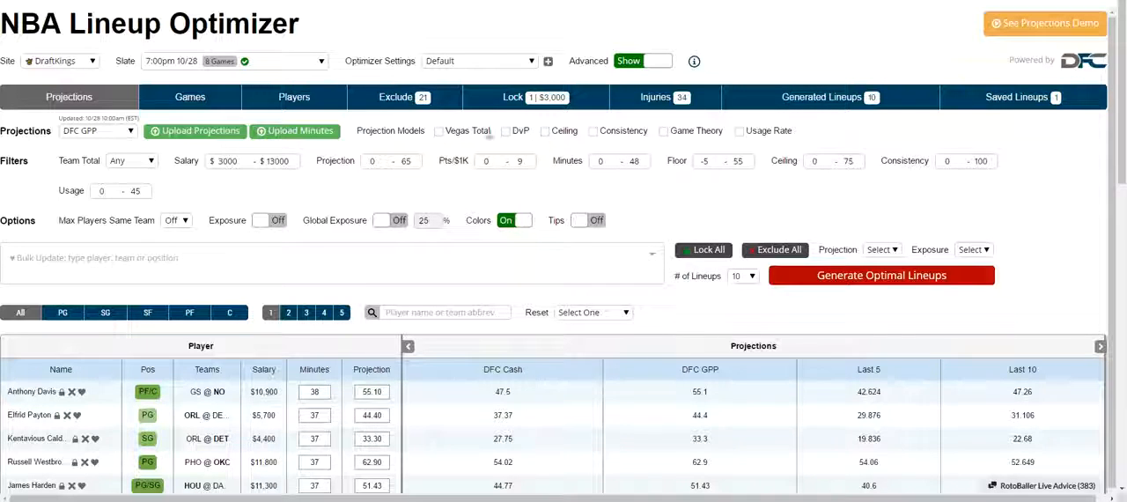
# Show the Players view and filter the players to a team total of 100 pts.
pyautogui.click(283, 99)
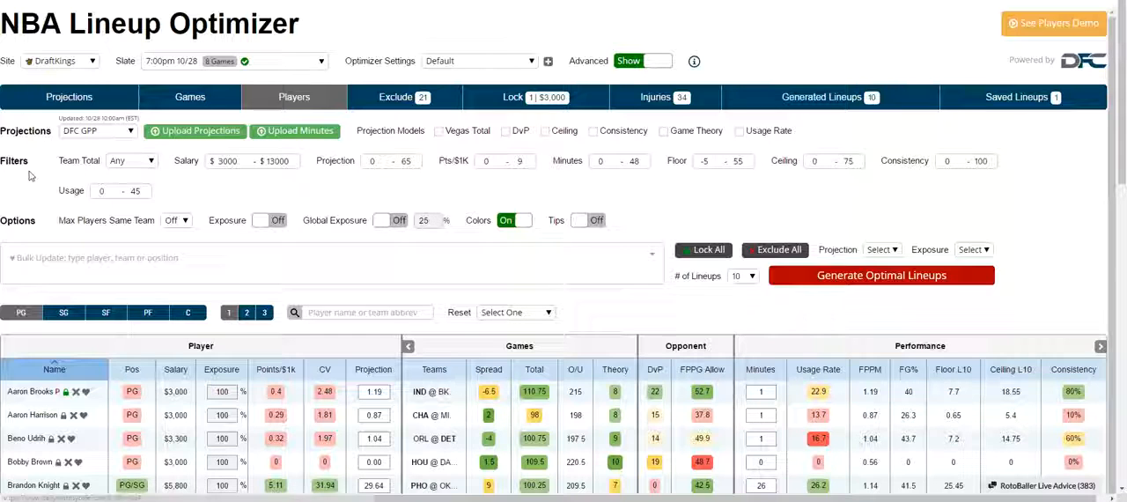
pyautogui.click(130, 161)
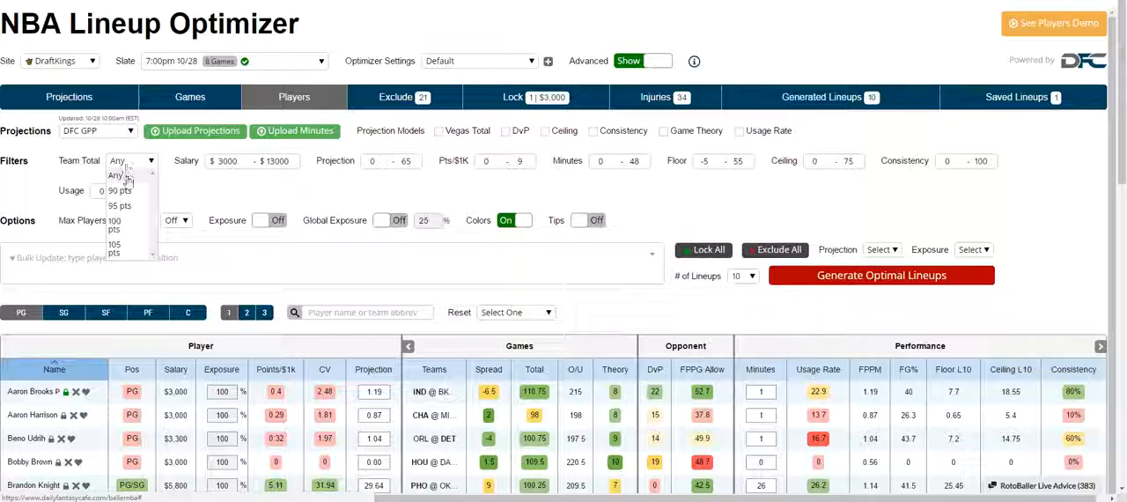
pyautogui.click(132, 226)
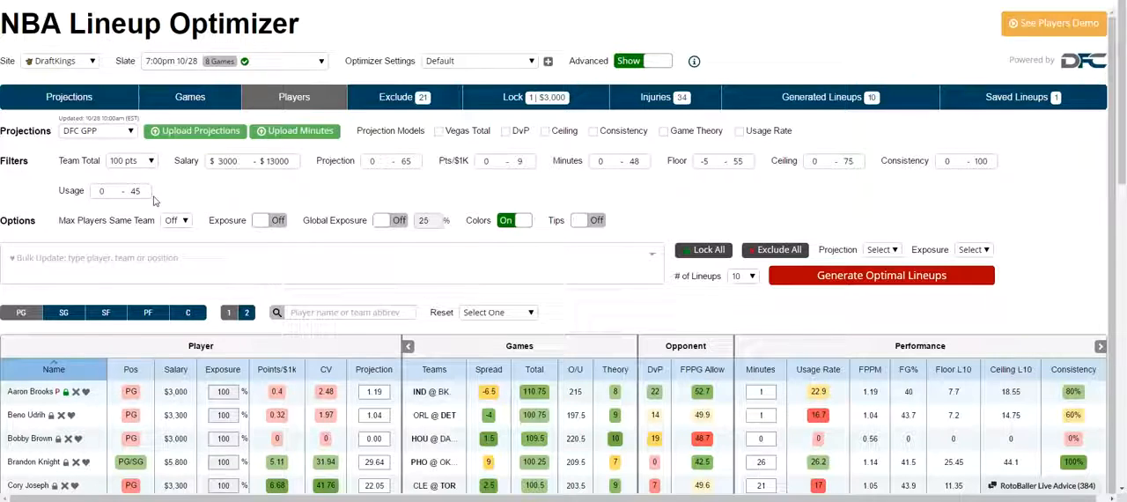
# Check the Max Players Same Team choices, leave the limit off, and turn on the Exposure option.
pyautogui.scroll(-1, 154, 201)
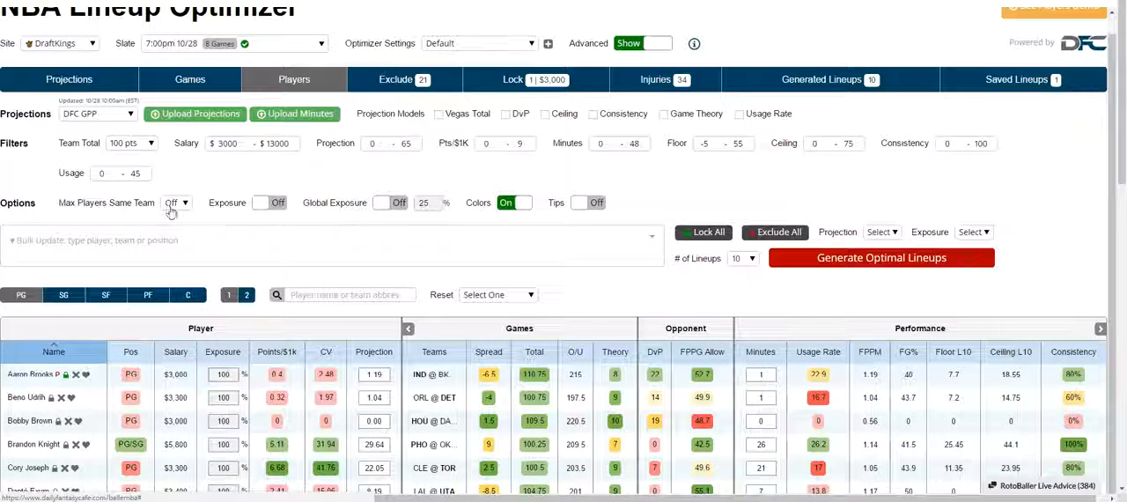
pyautogui.click(171, 209)
pyautogui.click(171, 209)
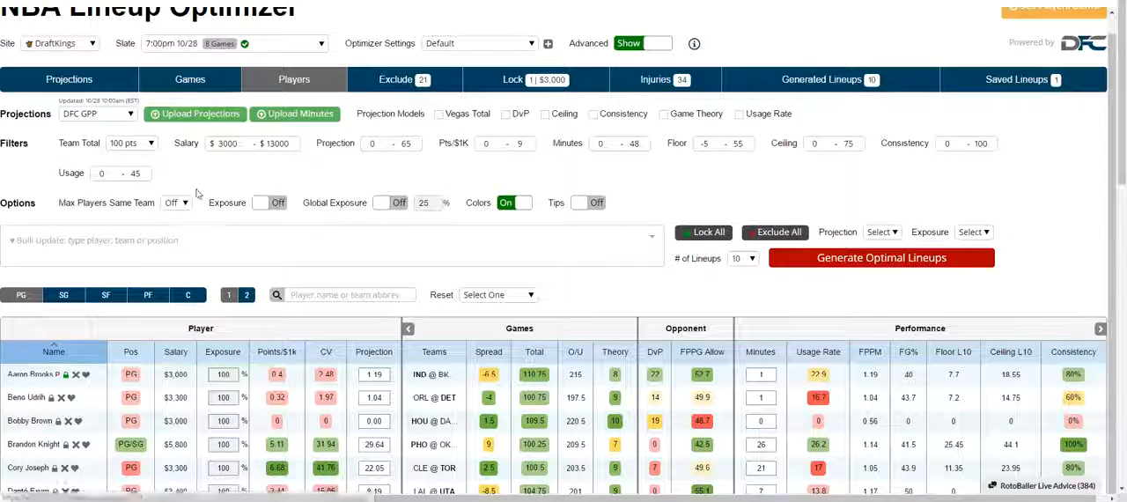
pyautogui.click(280, 204)
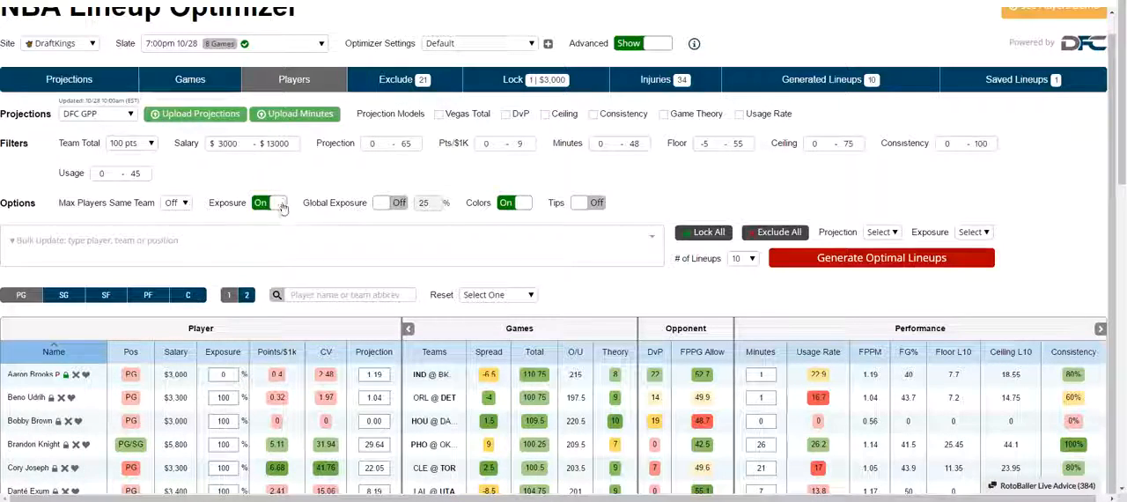
# Set locked player Aaron Brooks's exposure to 50% in the player table.
pyautogui.scroll(-2, 264, 220)
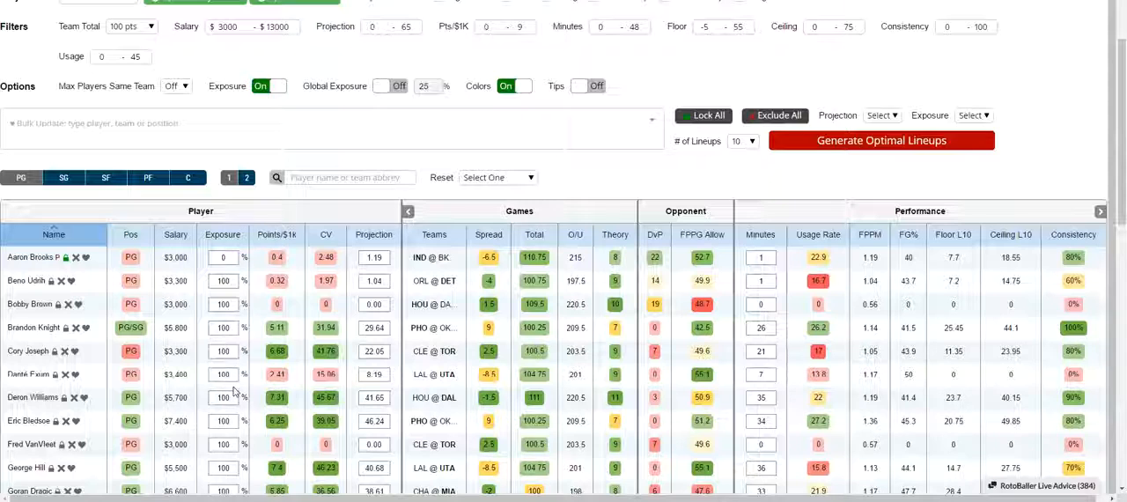
pyautogui.click(223, 258)
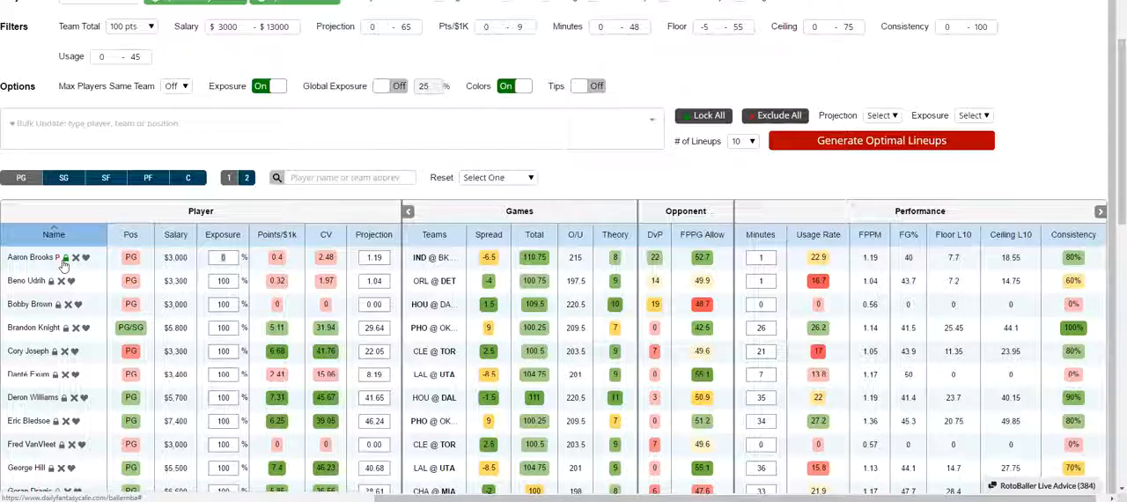
pyautogui.doubleClick(222, 257)
pyautogui.write('50')
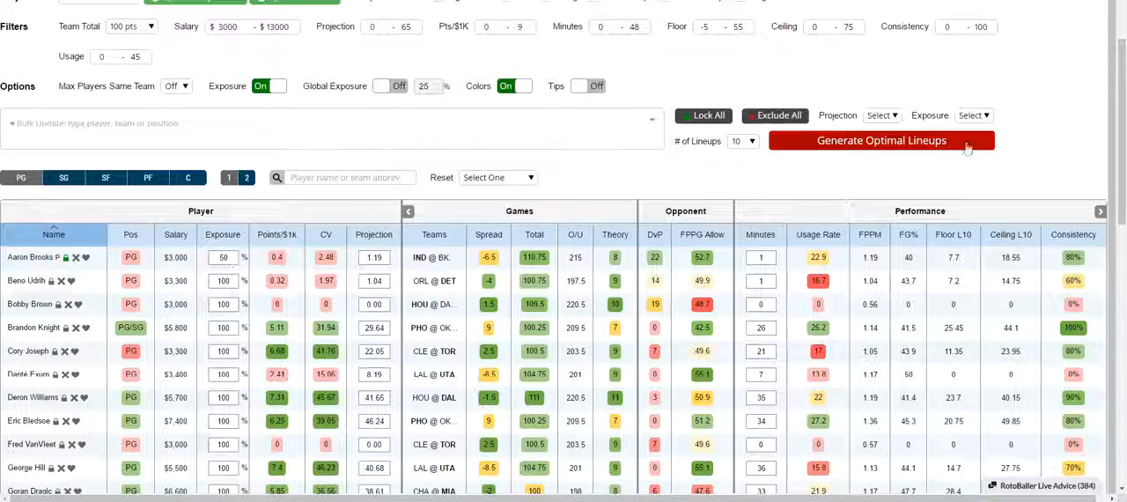
# Generate 10 optimal lineups and review which DFC GPP lineups include Aaron Brooks.
pyautogui.click(848, 142)
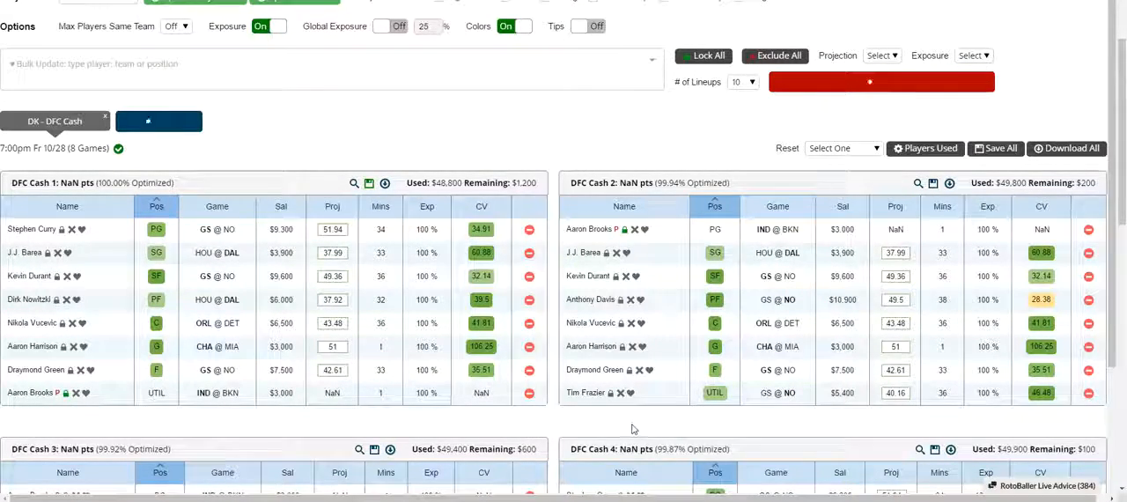
pyautogui.scroll(-15, 631, 429)
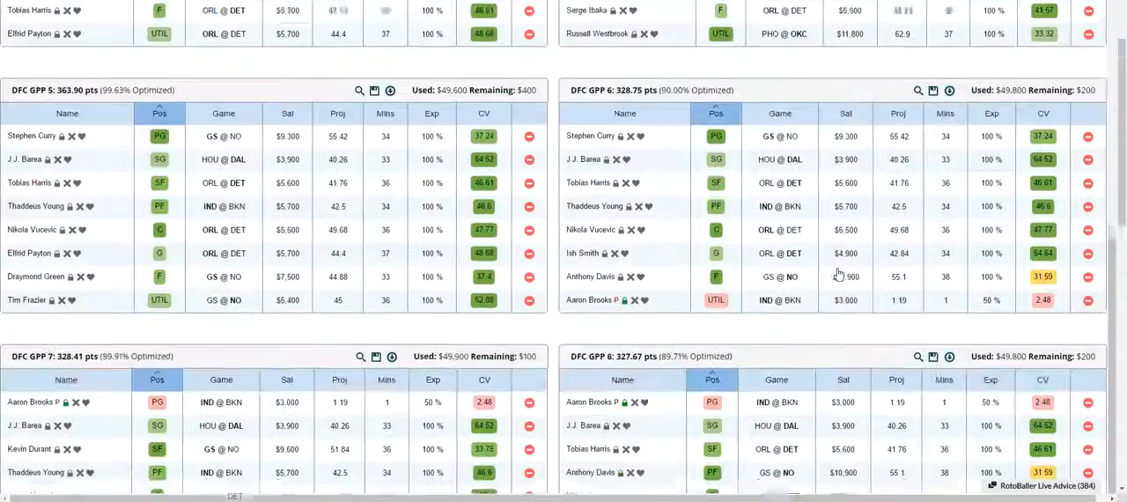
pyautogui.scroll(-3, 838, 276)
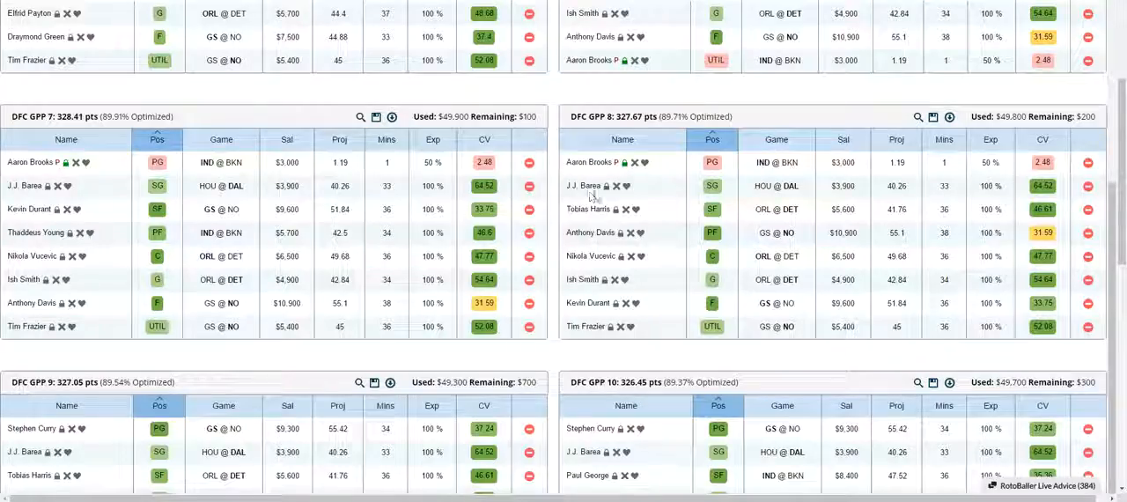
pyautogui.scroll(-3, 335, 255)
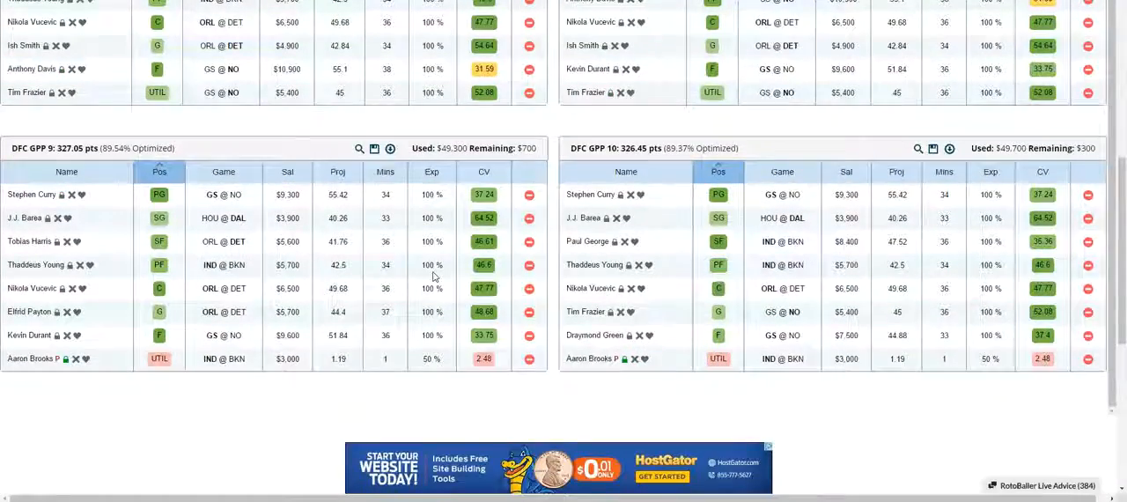
pyautogui.scroll(5, 434, 277)
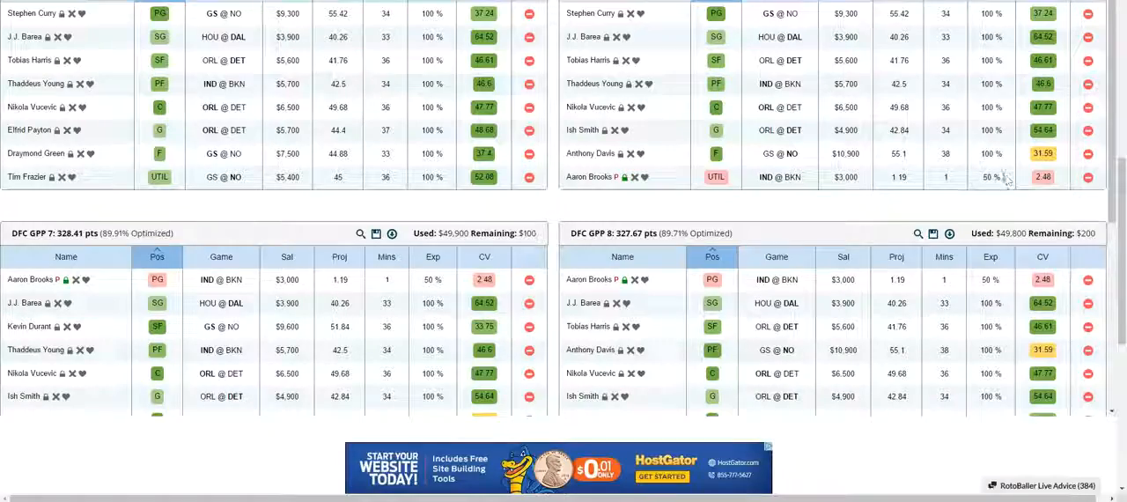
pyautogui.scroll(5, 876, 209)
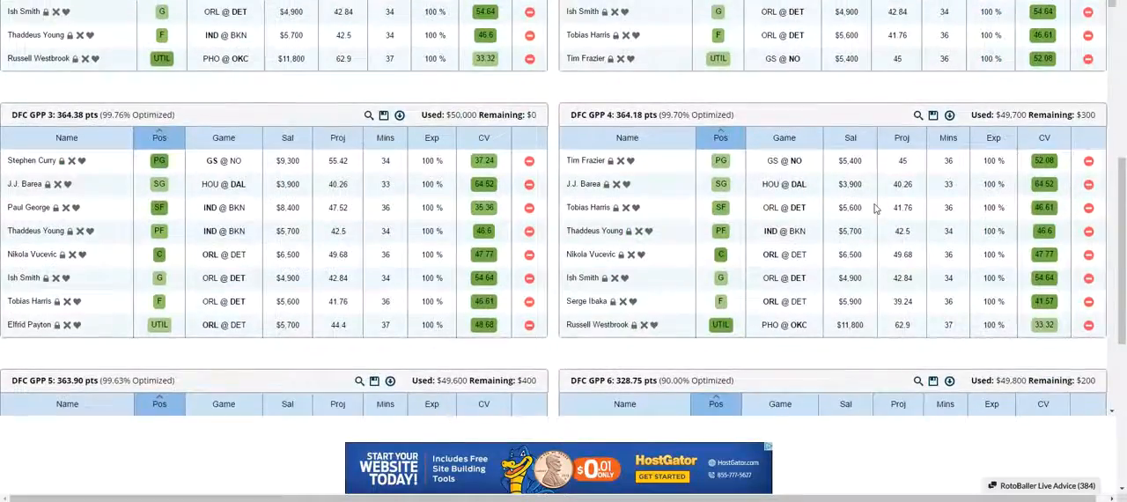
pyautogui.scroll(10, 877, 209)
pyautogui.scroll(-2, 471, 196)
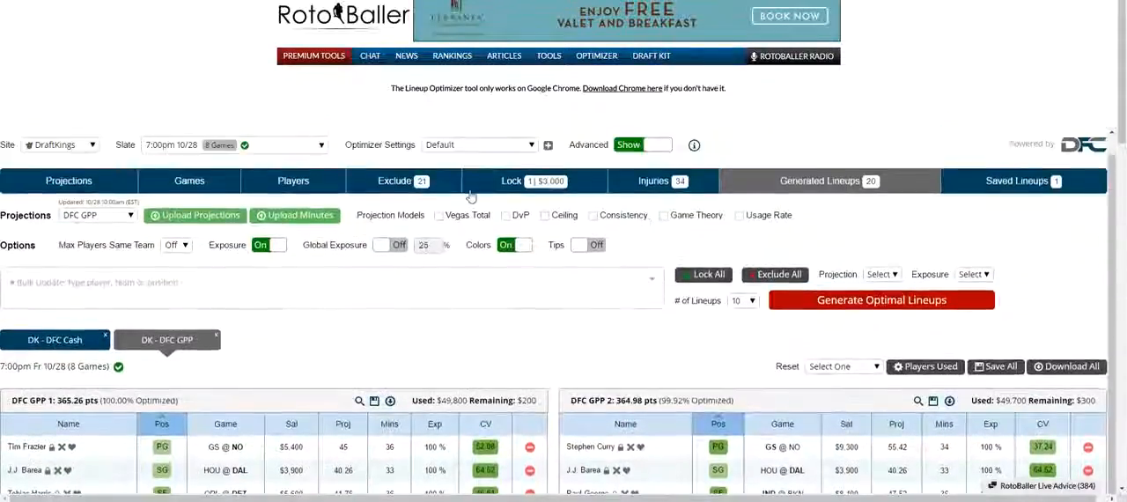
pyautogui.scroll(1, 471, 196)
# Return to the Players view and set Beno Udrih's exposure to 50%.
pyautogui.click(293, 217)
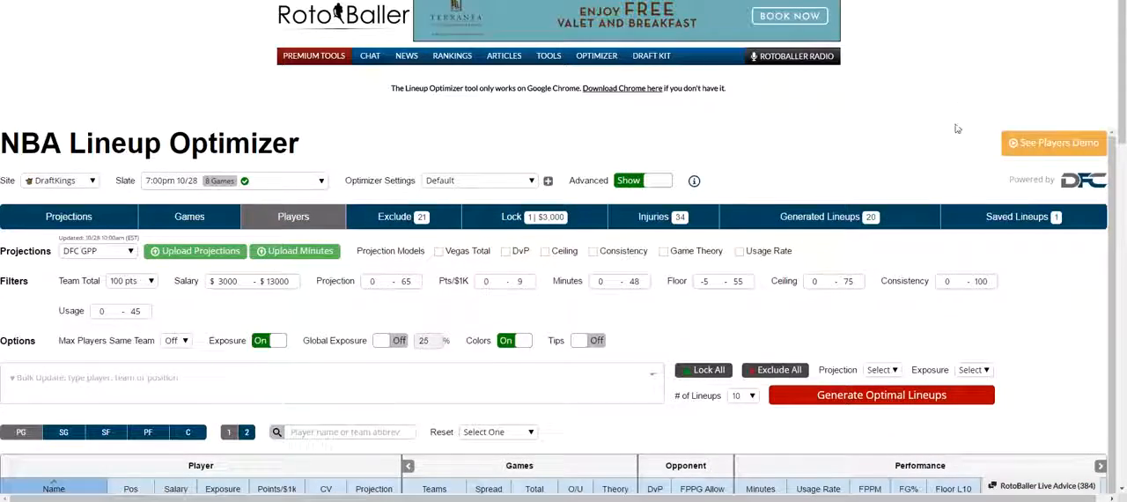
pyautogui.scroll(-1, 957, 129)
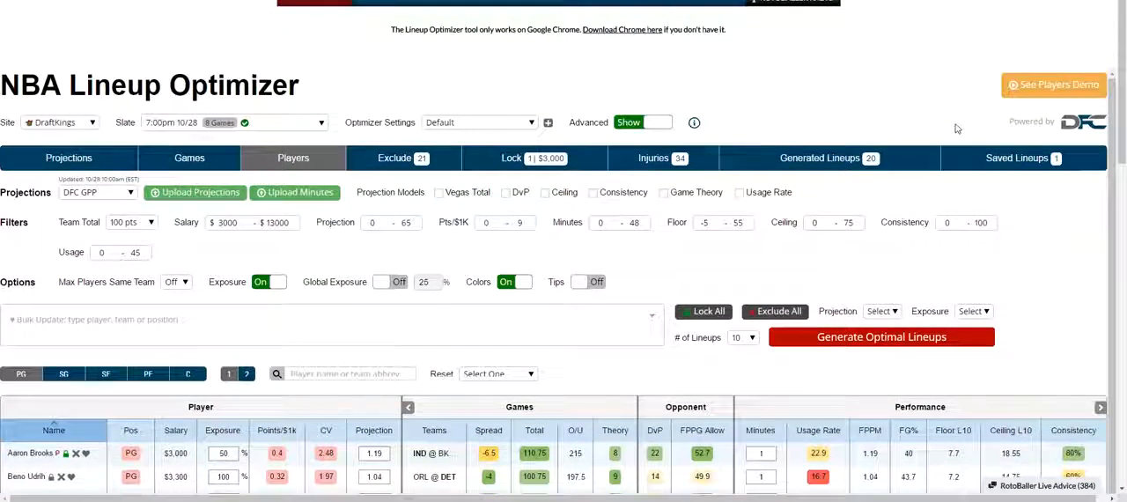
pyautogui.scroll(-2, 352, 313)
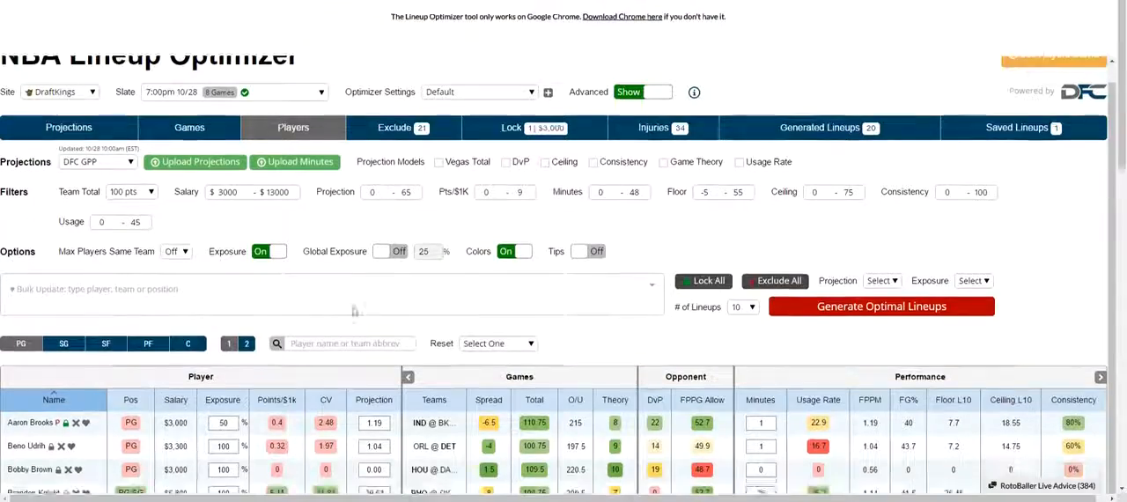
pyautogui.scroll(-1, 351, 310)
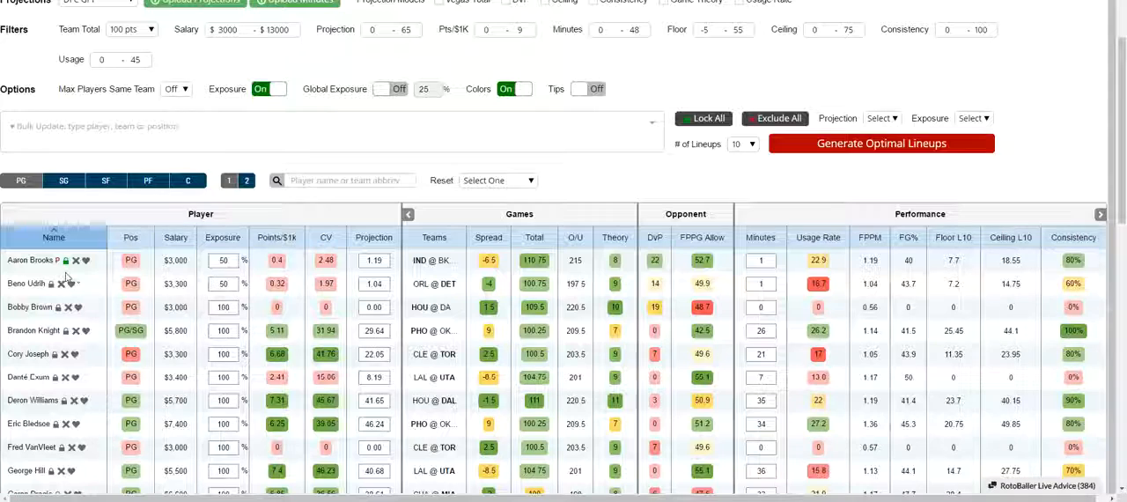
pyautogui.scroll(1, 477, 233)
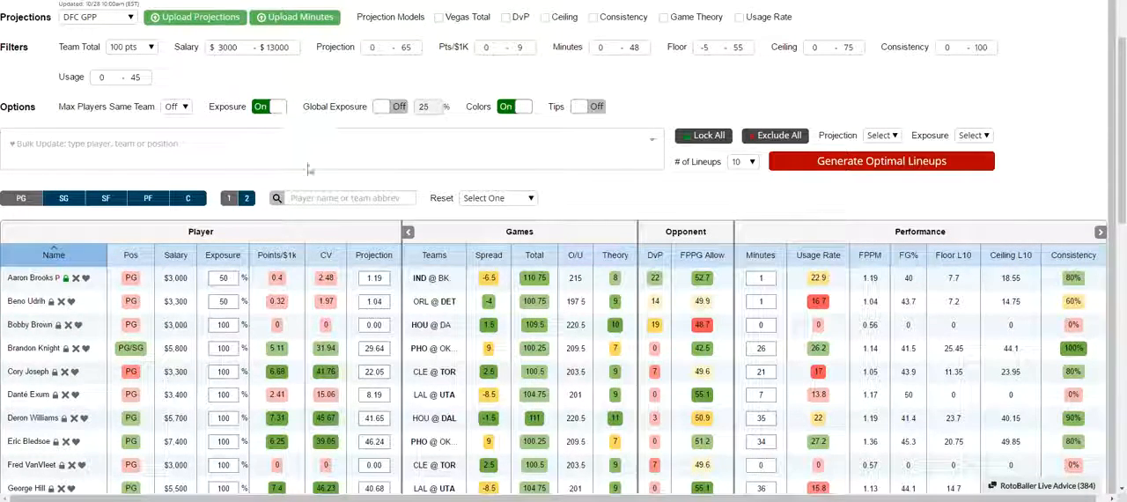
# Turn on Global Exposure and set it to 50% for all players.
pyautogui.click(400, 108)
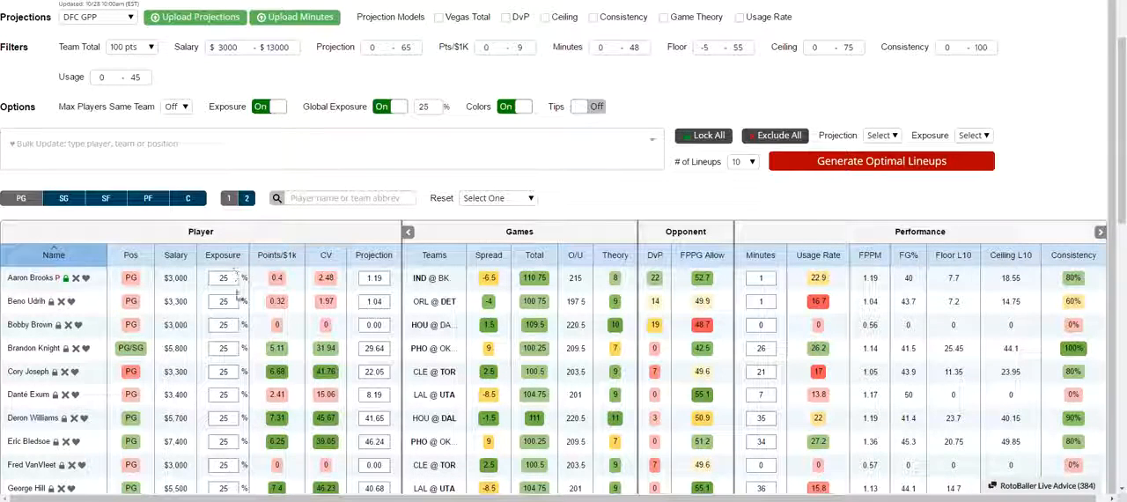
pyautogui.moveTo(429, 107); pyautogui.dragTo(416, 104)
pyautogui.write('50')
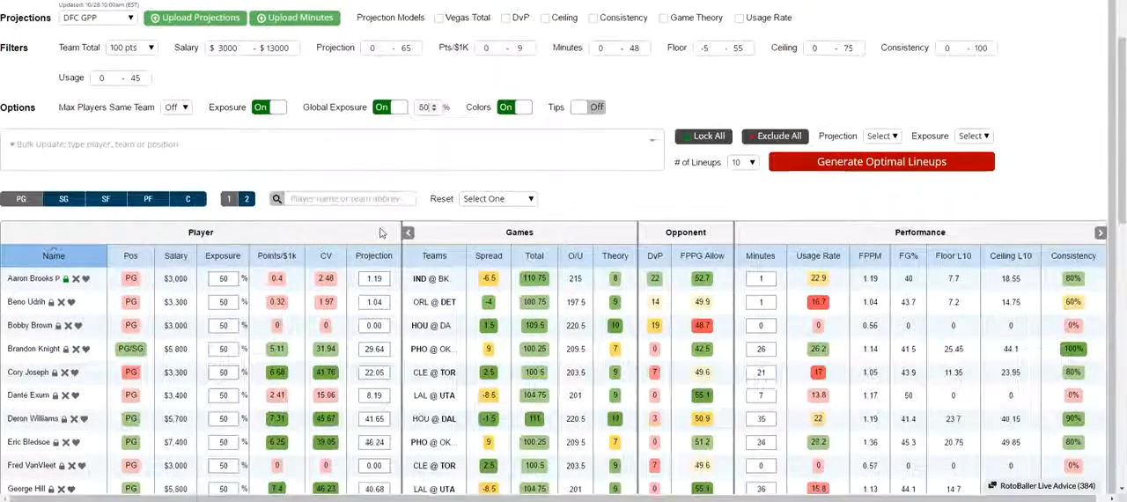
# Switch the player table's color coding off and back on.
pyautogui.scroll(2, 379, 220)
pyautogui.click(510, 231)
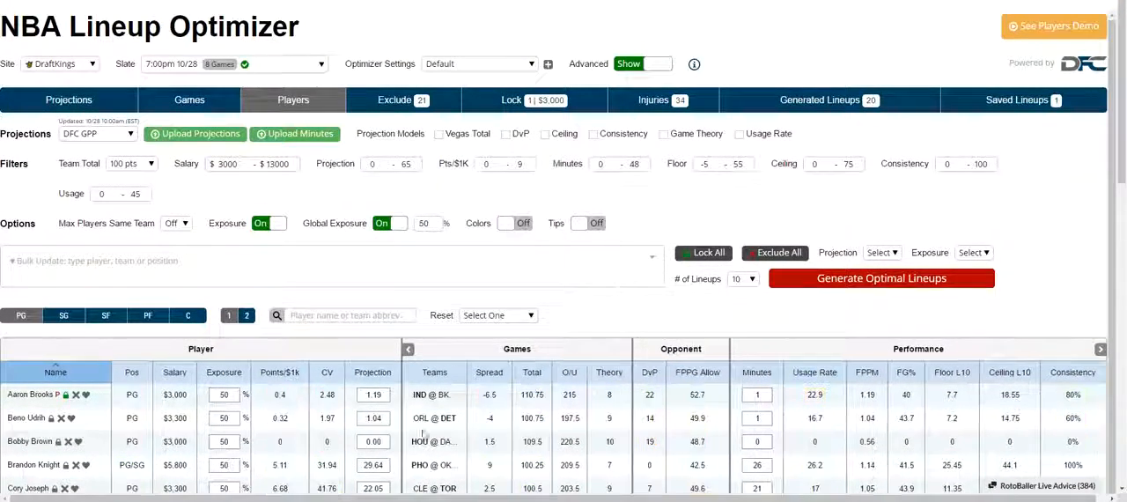
pyautogui.click(520, 226)
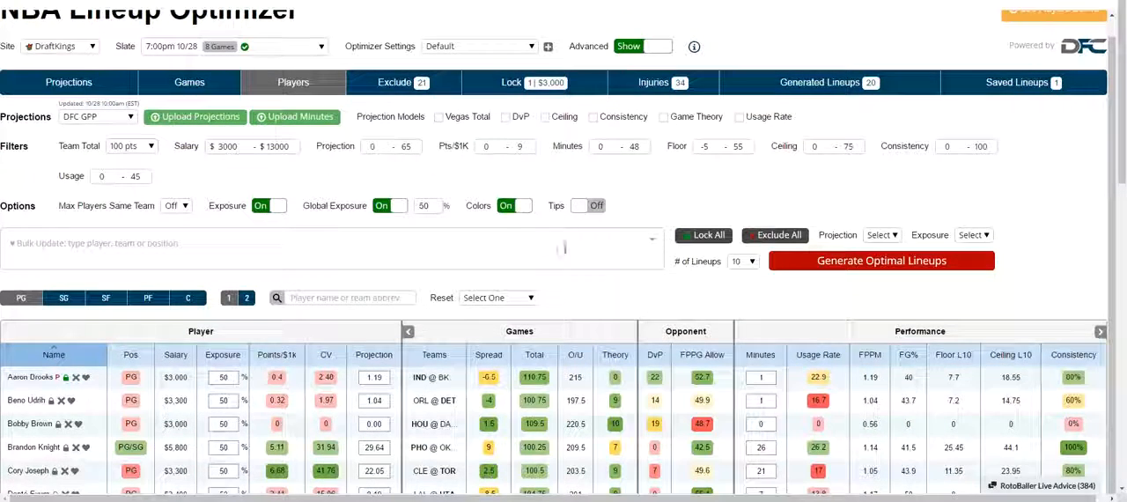
# Turn on Tips, read the explanations for Minutes, Ceiling, Consistency and Exposure, and turn Tips off again.
pyautogui.click(595, 225)
pyautogui.moveTo(565, 152)
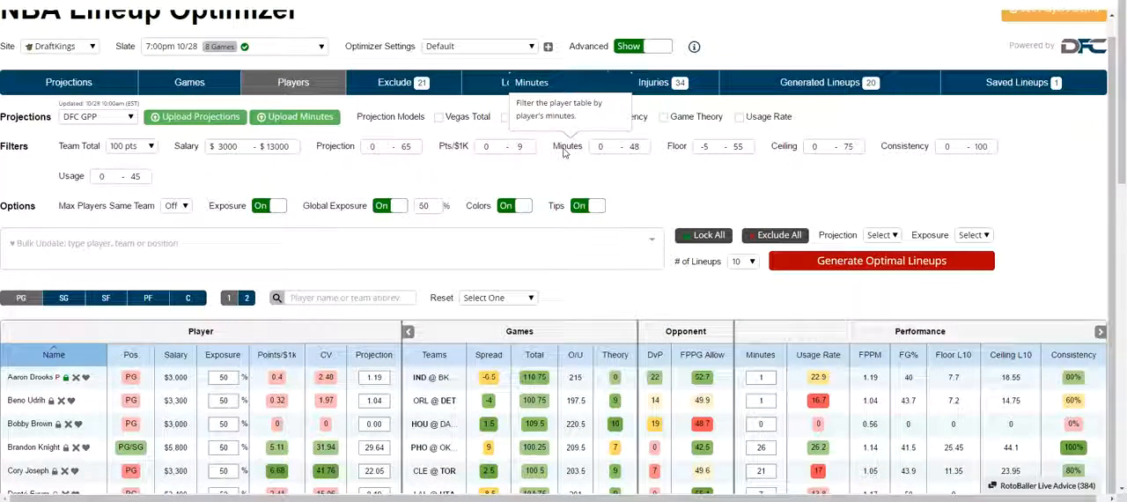
pyautogui.moveTo(796, 156)
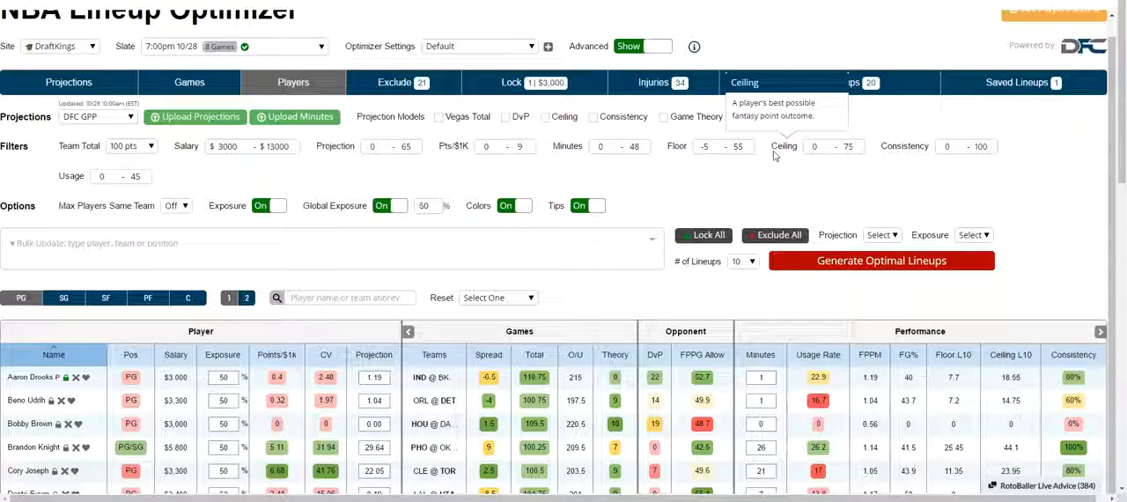
pyautogui.moveTo(927, 148)
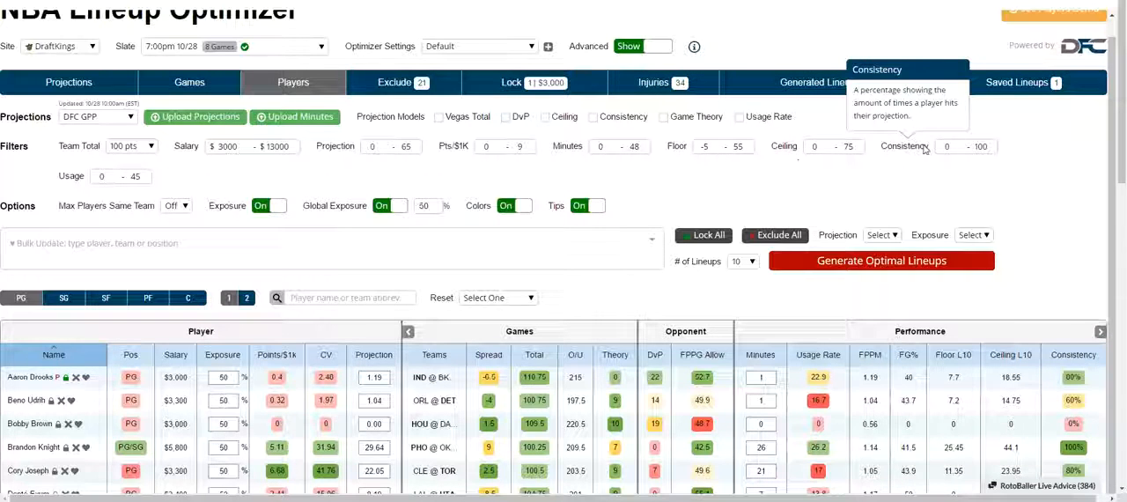
pyautogui.moveTo(216, 209)
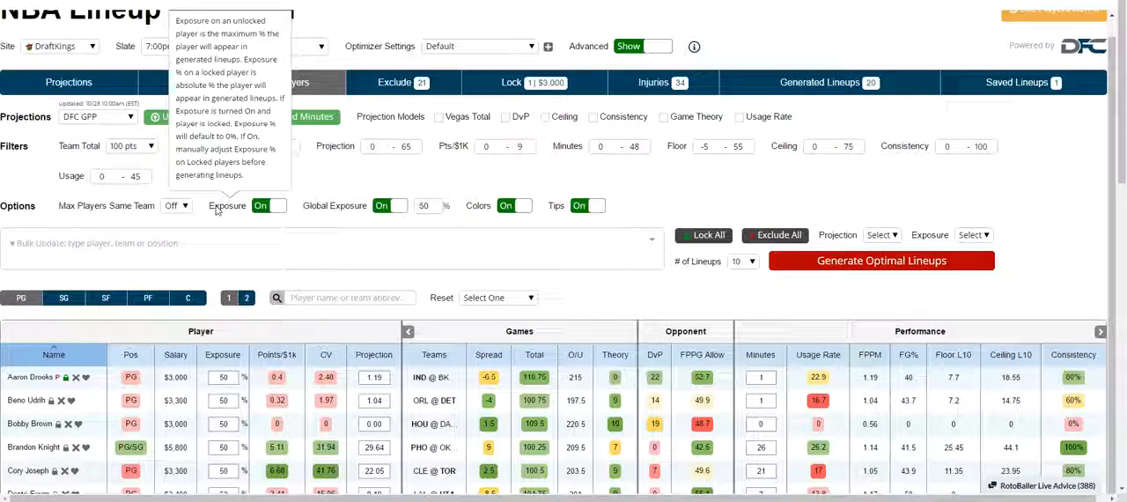
pyautogui.scroll(1, 216, 210)
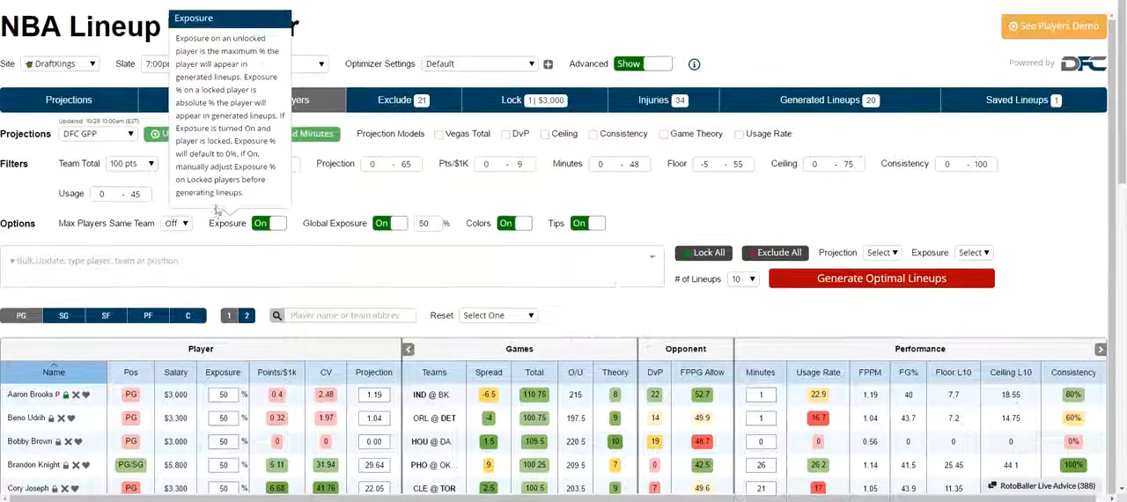
pyautogui.click(578, 226)
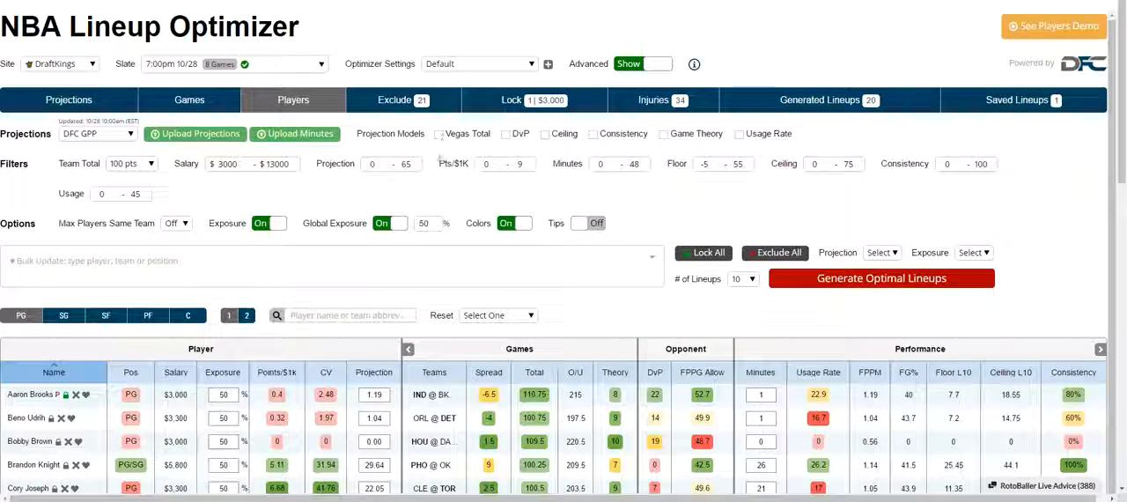
# Show the Games view, look over the matchups, and exclude all Toronto Raptors players.
pyautogui.click(204, 102)
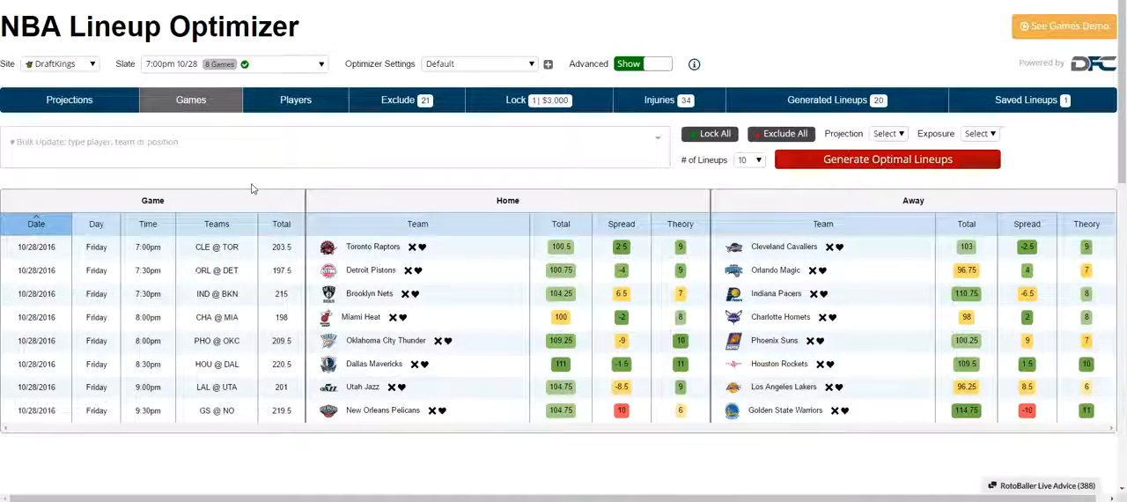
pyautogui.scroll(-1, 251, 189)
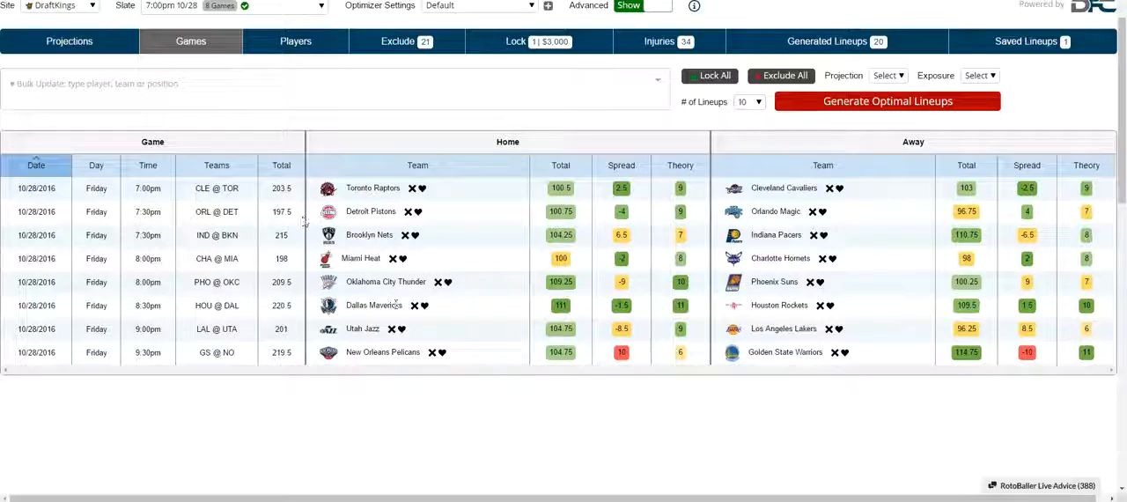
pyautogui.scroll(1, 396, 305)
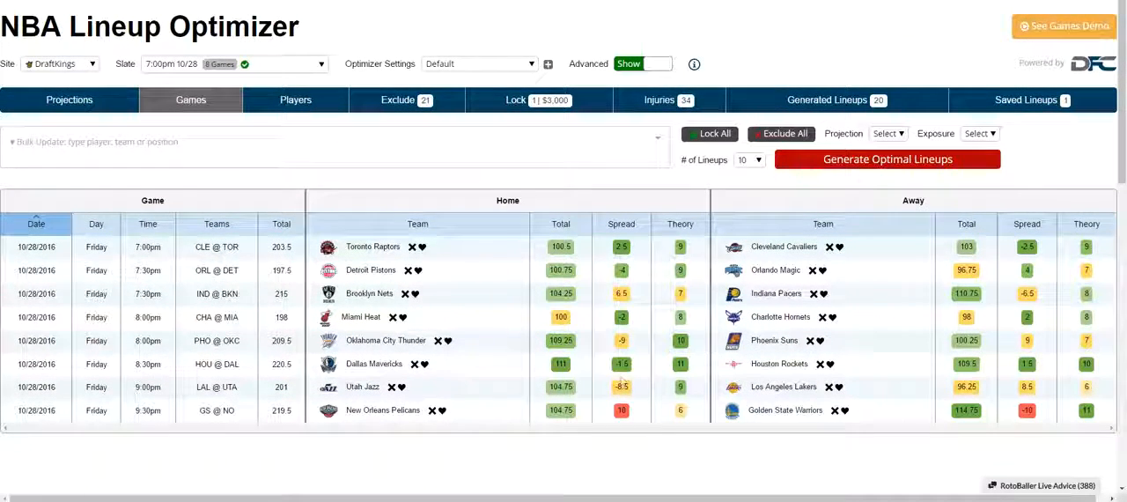
pyautogui.click(412, 249)
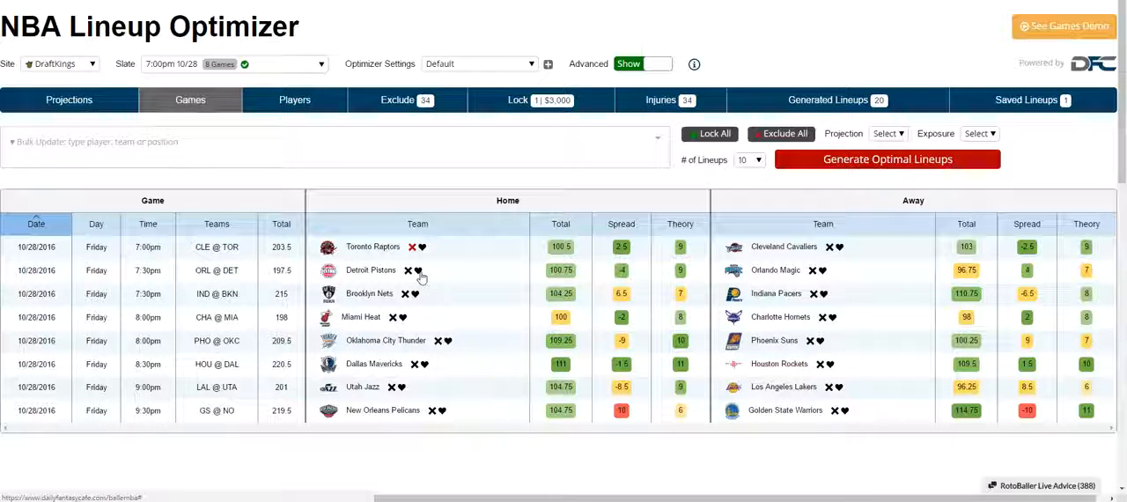
# Add all Detroit Pistons players to the bulk update and look through its projection and exposure adjustment choices.
pyautogui.click(418, 270)
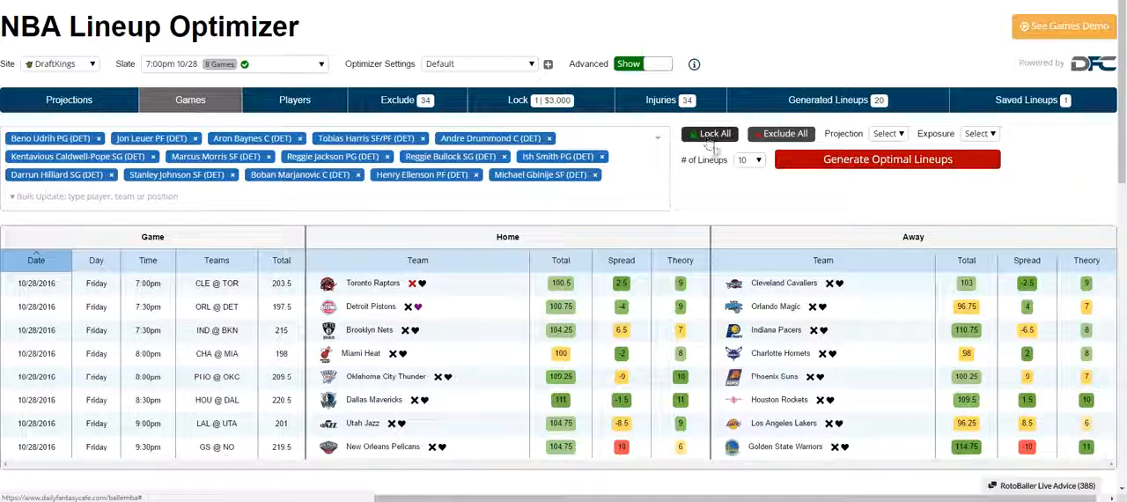
pyautogui.click(892, 134)
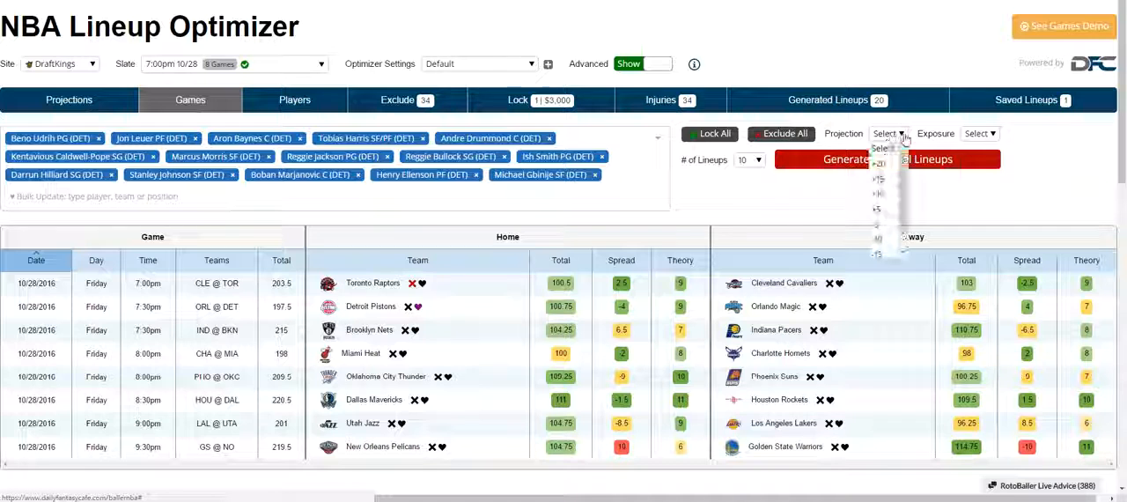
pyautogui.moveTo(903, 174)
pyautogui.mouseDown()
pyautogui.moveTo(904, 198)
pyautogui.moveTo(904, 160)
pyautogui.mouseUp()
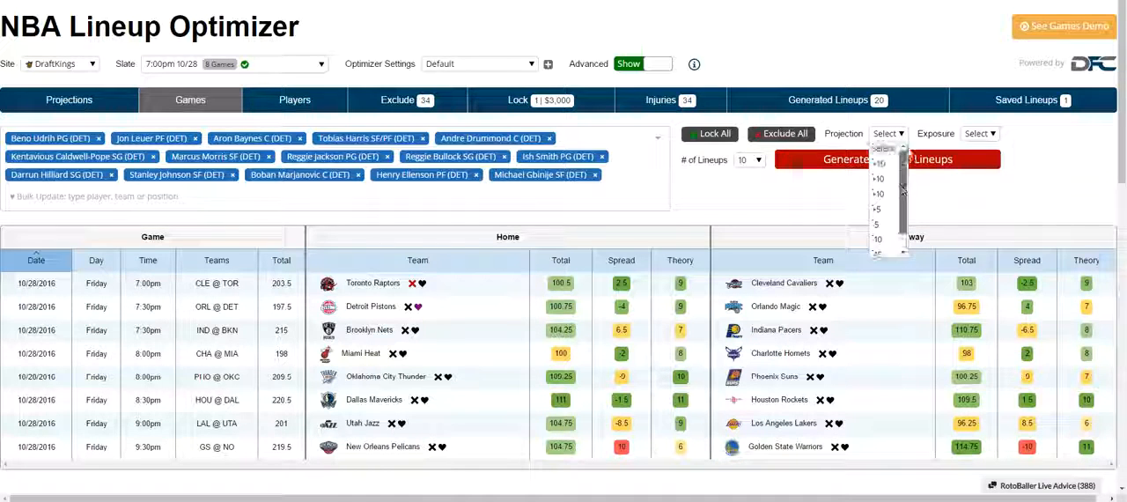
pyautogui.click(902, 135)
pyautogui.click(985, 138)
pyautogui.click(985, 139)
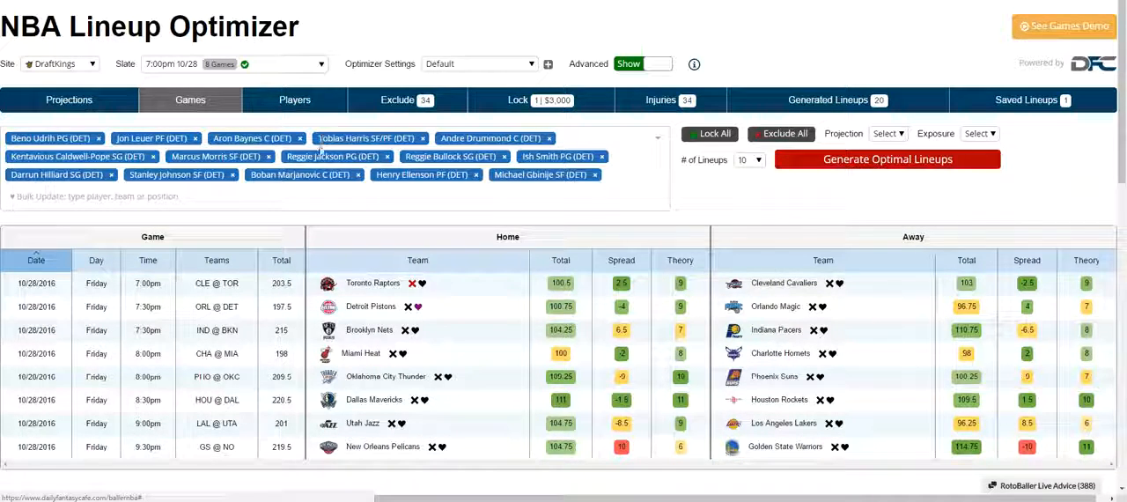
# Check the bulk exposure adjustment choices, and show the Players view with the advanced settings hidden.
pyautogui.click(979, 136)
pyautogui.click(977, 181)
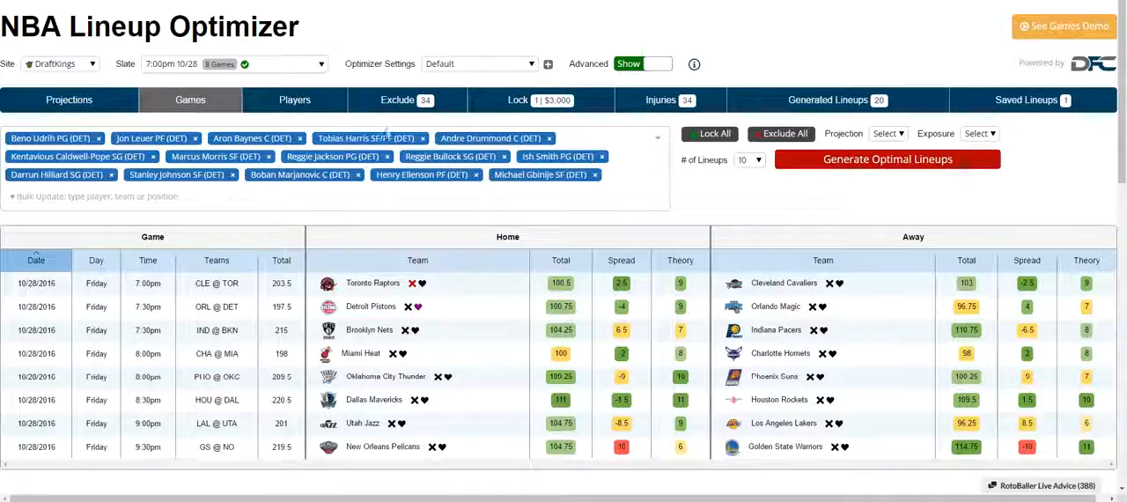
pyautogui.click(304, 104)
pyautogui.scroll(-1, 308, 114)
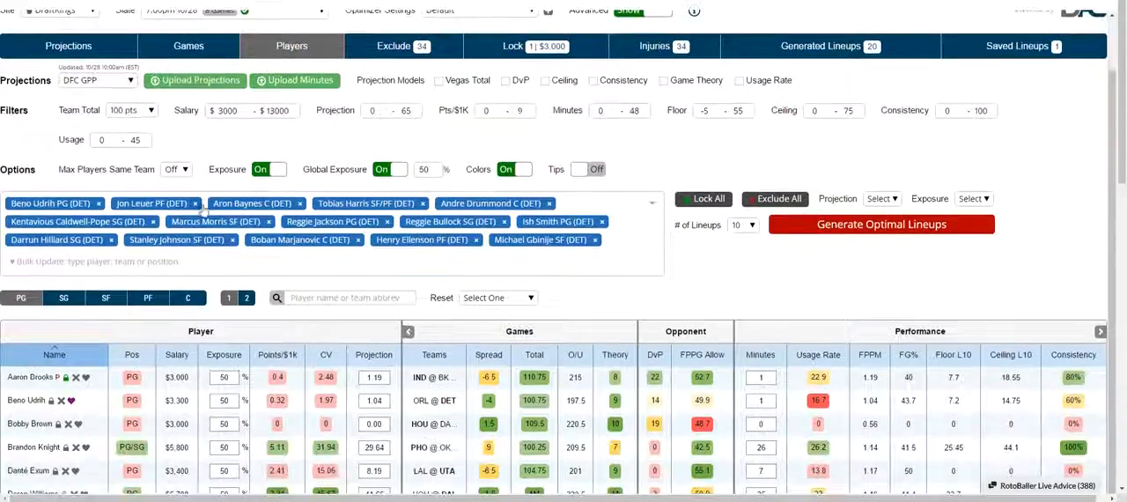
pyautogui.click(630, 12)
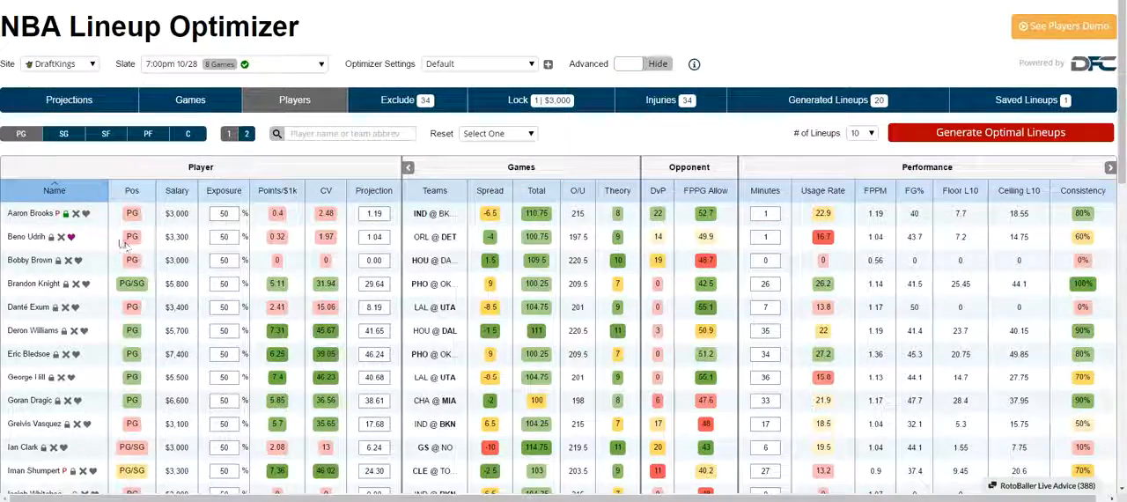
pyautogui.click(78, 259)
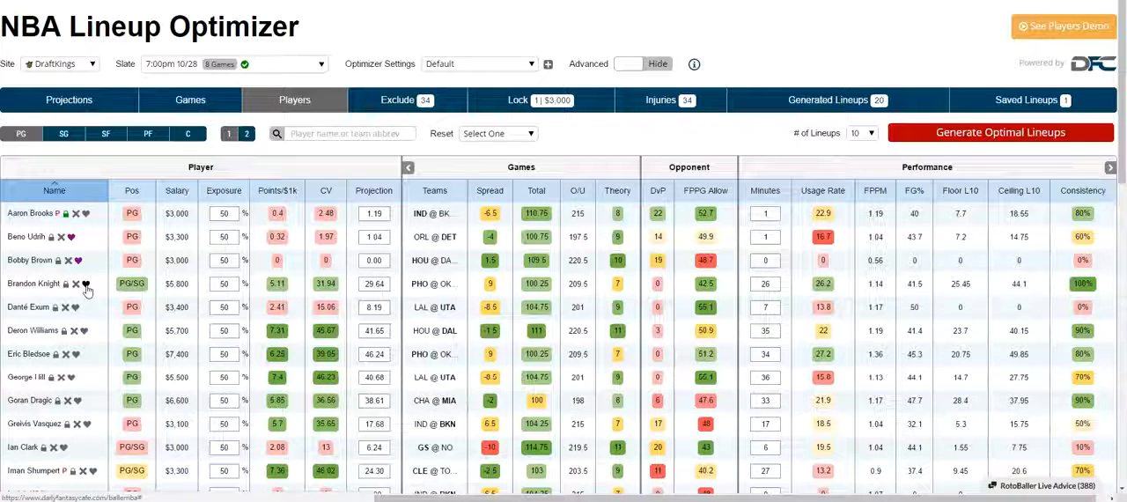
pyautogui.click(85, 283)
pyautogui.click(78, 259)
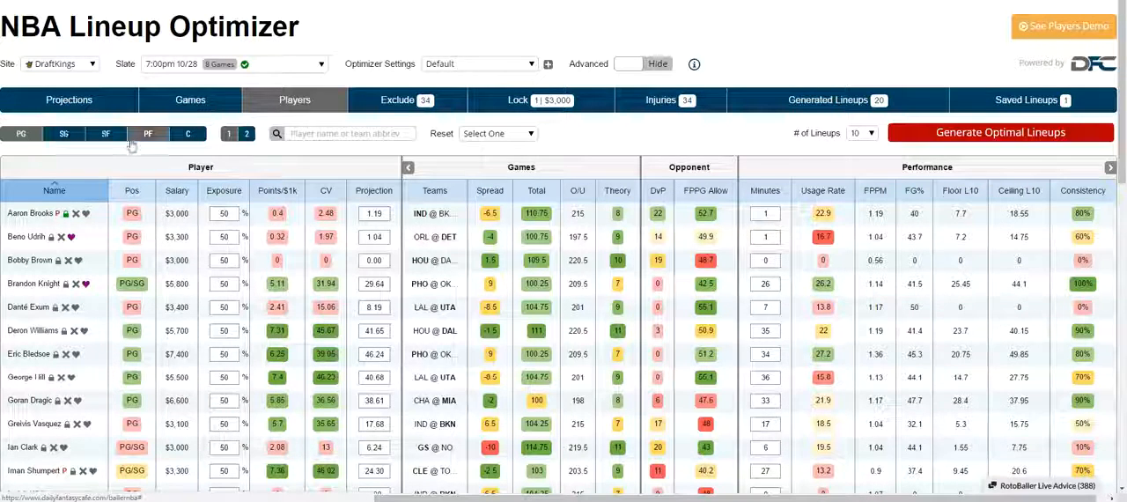
# Look through the point guard list and its page controls.
pyautogui.scroll(-15, 314, 239)
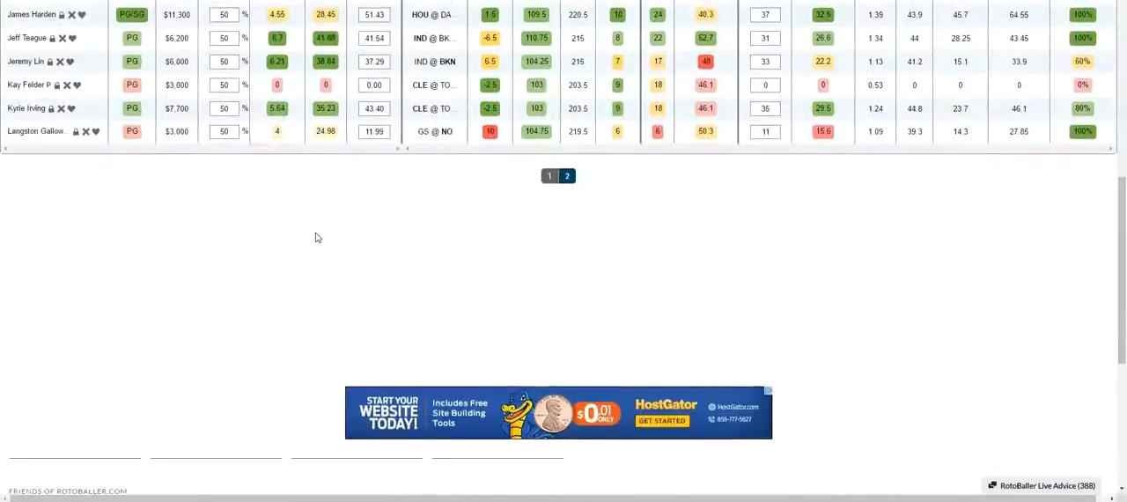
pyautogui.scroll(12, 317, 238)
pyautogui.scroll(4, 317, 237)
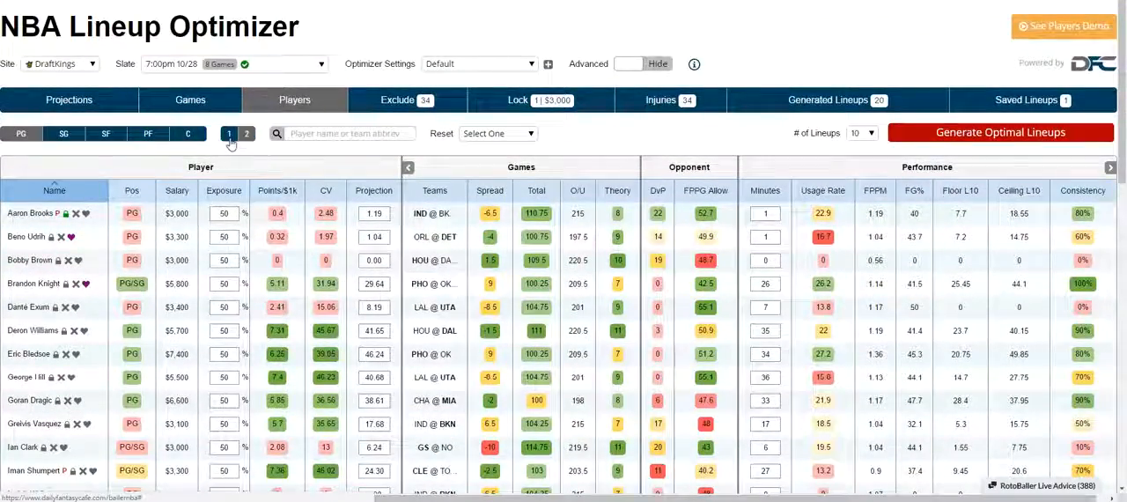
pyautogui.click(246, 133)
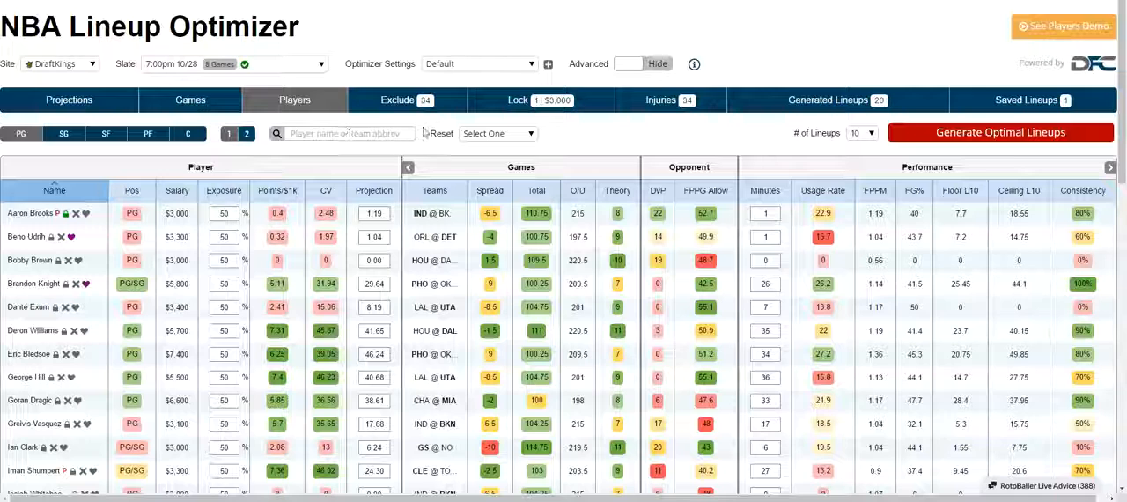
# Look through the Reset choices for the player table and leave the selection at Select One.
pyautogui.click(503, 135)
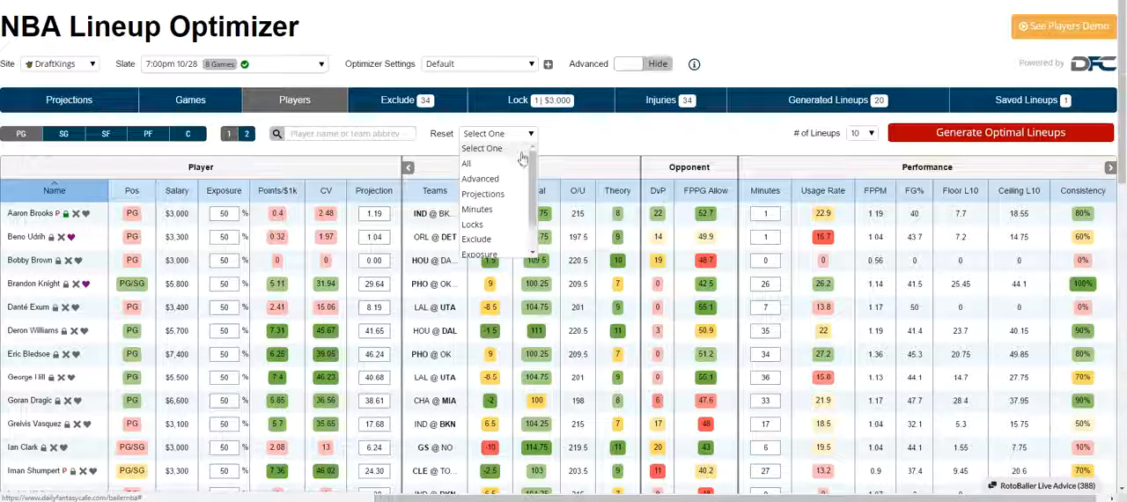
pyautogui.click(488, 201)
pyautogui.click(495, 133)
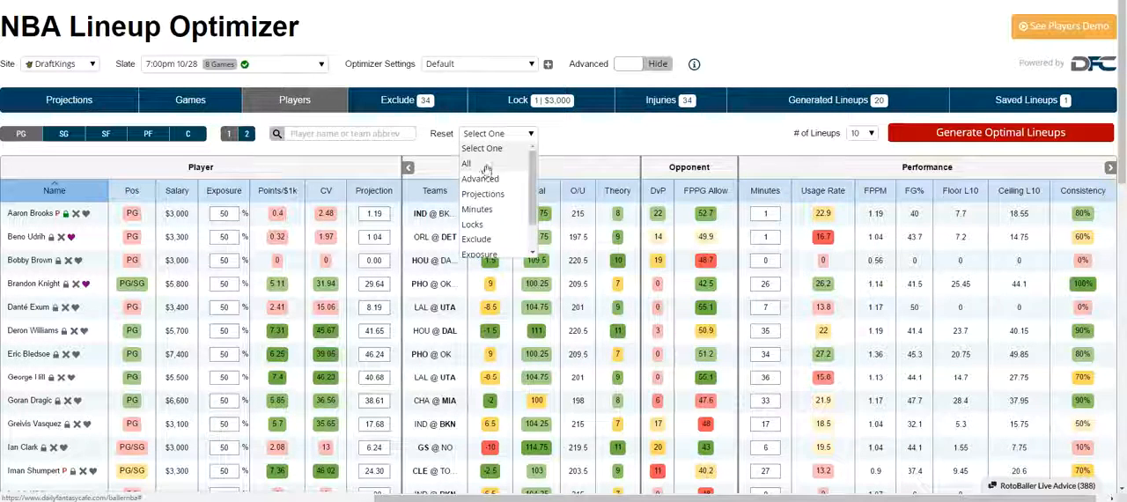
pyautogui.scroll(-2, 489, 174)
pyautogui.scroll(2, 488, 174)
pyautogui.click(616, 148)
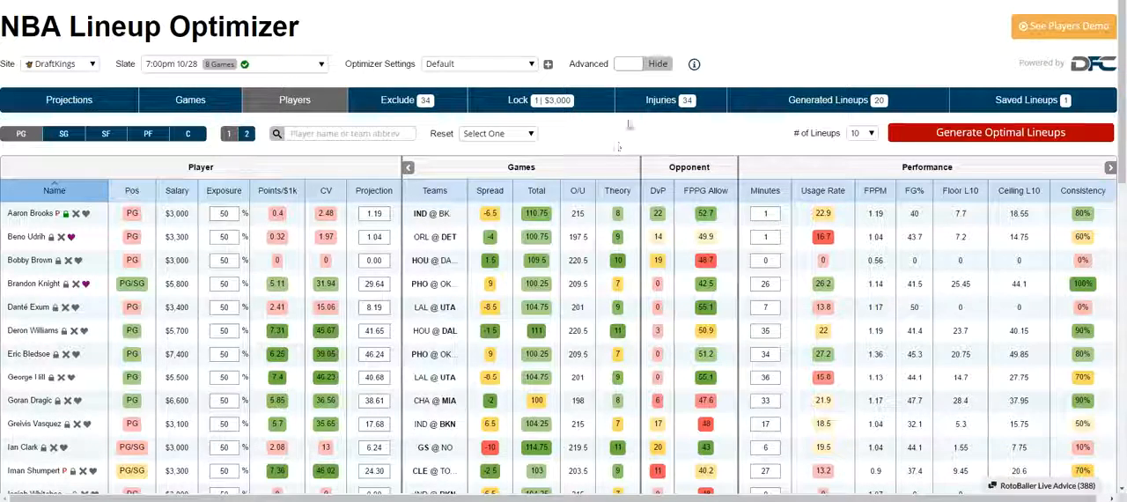
# Open Help with Common Issues & Fixes, read its advice on lineup generation, resetting and the Nuke Tool, and close it.
pyautogui.click(695, 64)
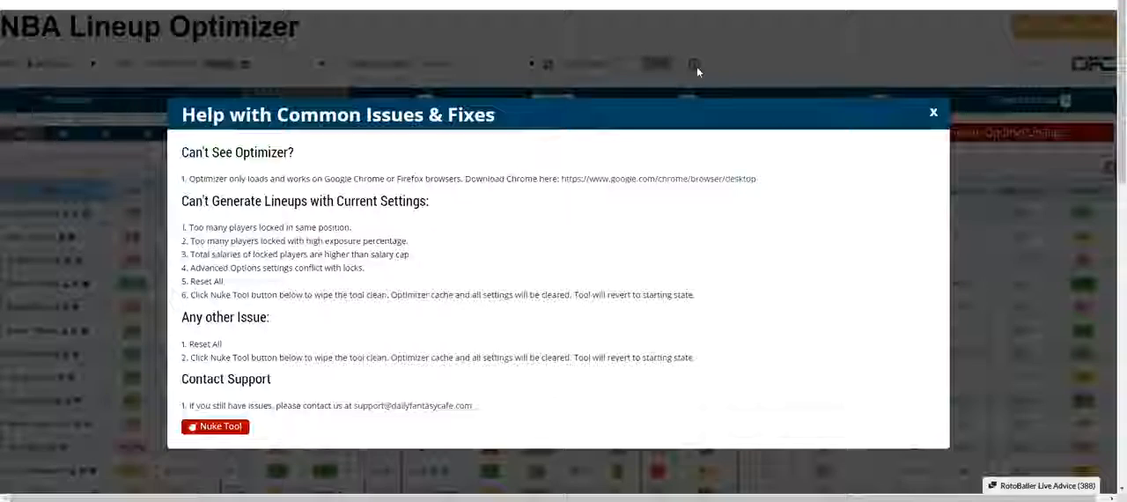
pyautogui.scroll(-1, 264, 202)
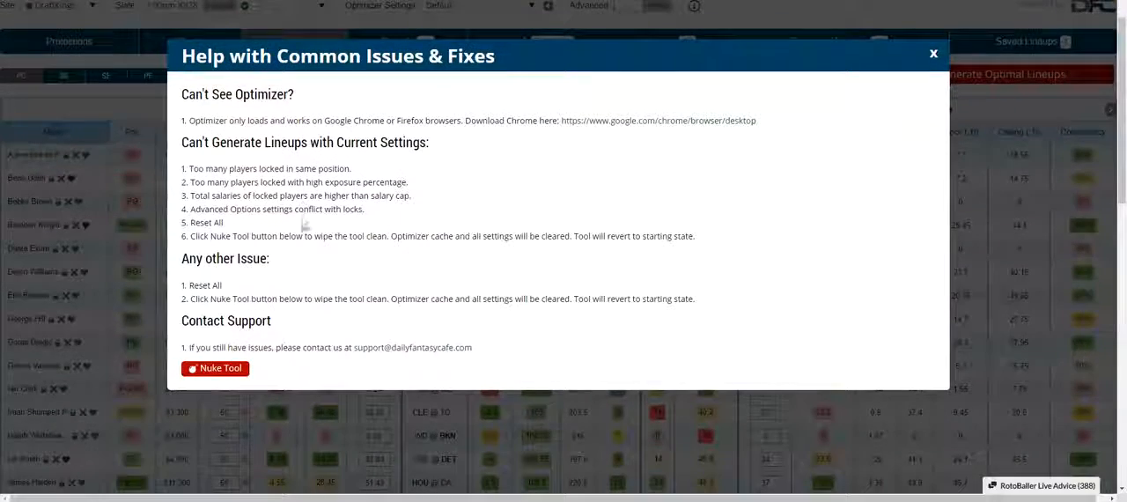
pyautogui.scroll(1, 308, 238)
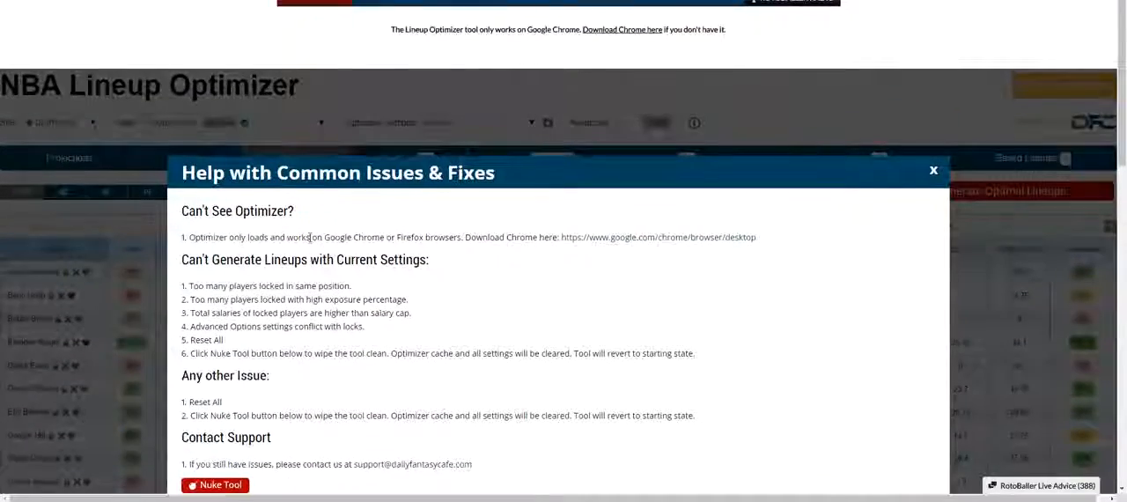
pyautogui.scroll(-1, 309, 237)
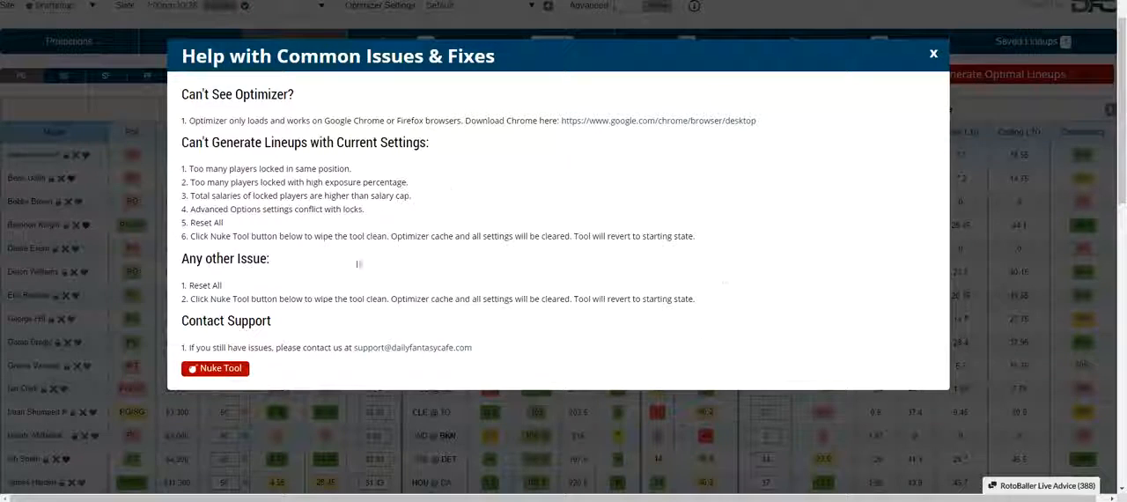
pyautogui.scroll(3, 763, 314)
pyautogui.scroll(-1, 764, 316)
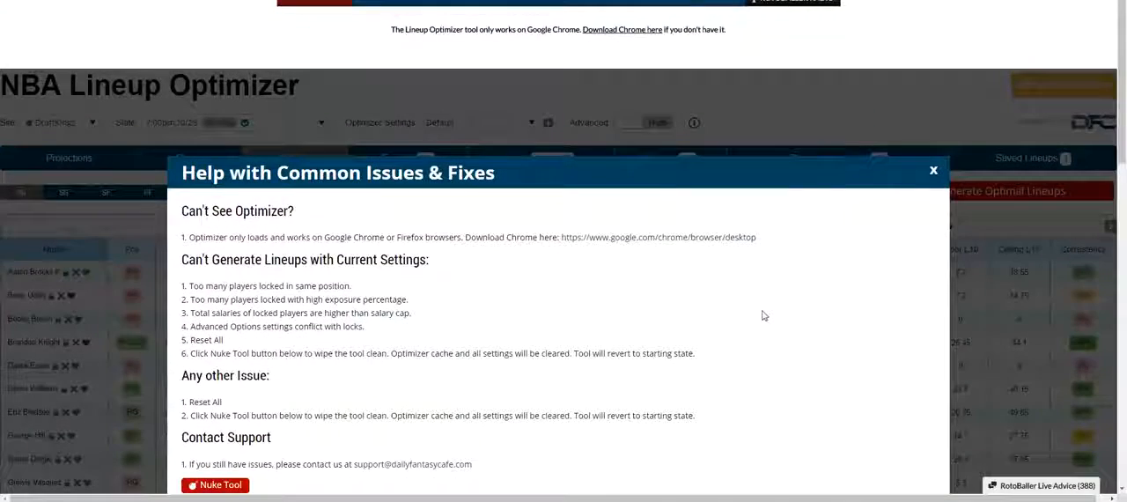
pyautogui.scroll(-1, 764, 315)
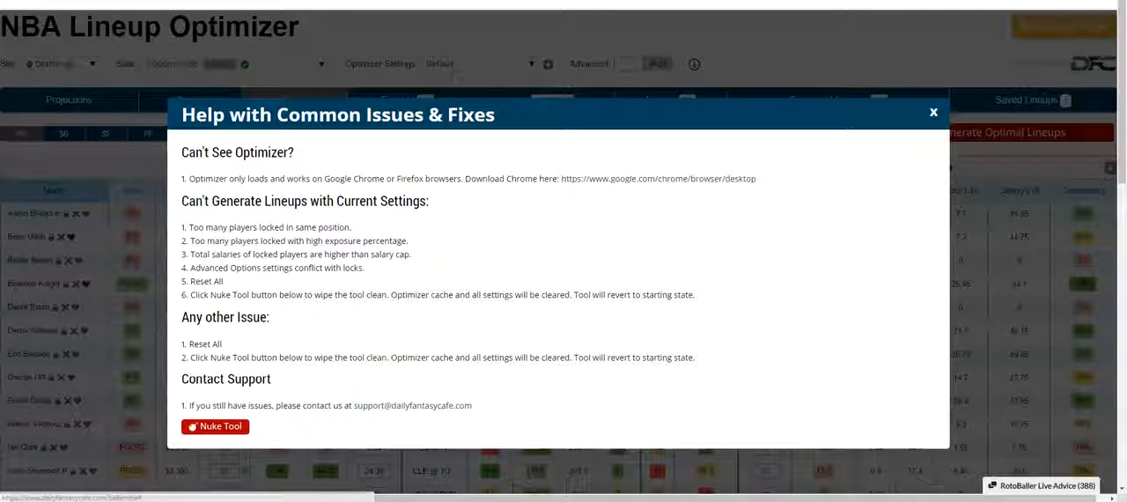
pyautogui.scroll(1, 334, 331)
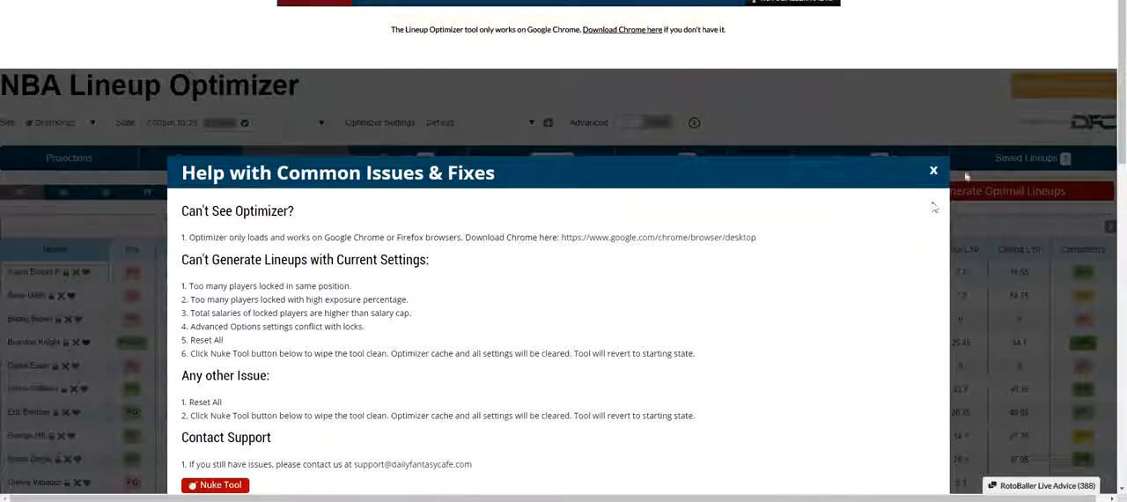
pyautogui.click(933, 170)
# Sort the point guard table by position, and by salary from lowest to highest.
pyautogui.scroll(-3, 704, 102)
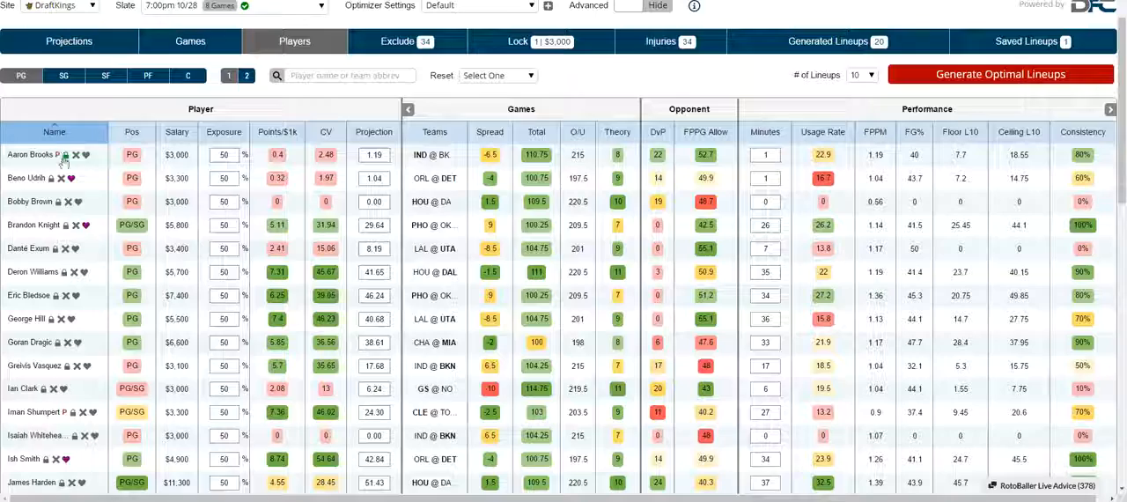
pyautogui.click(134, 133)
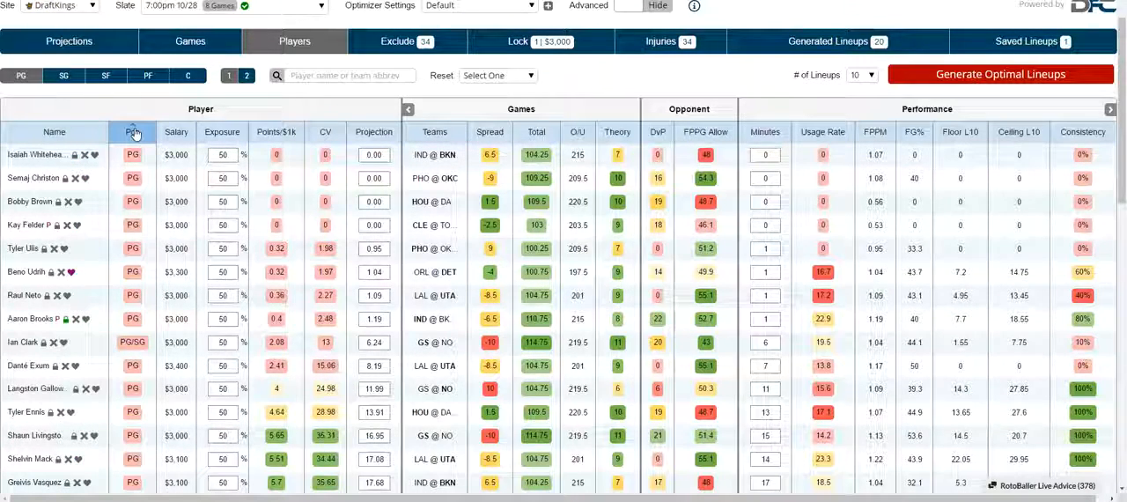
pyautogui.click(177, 134)
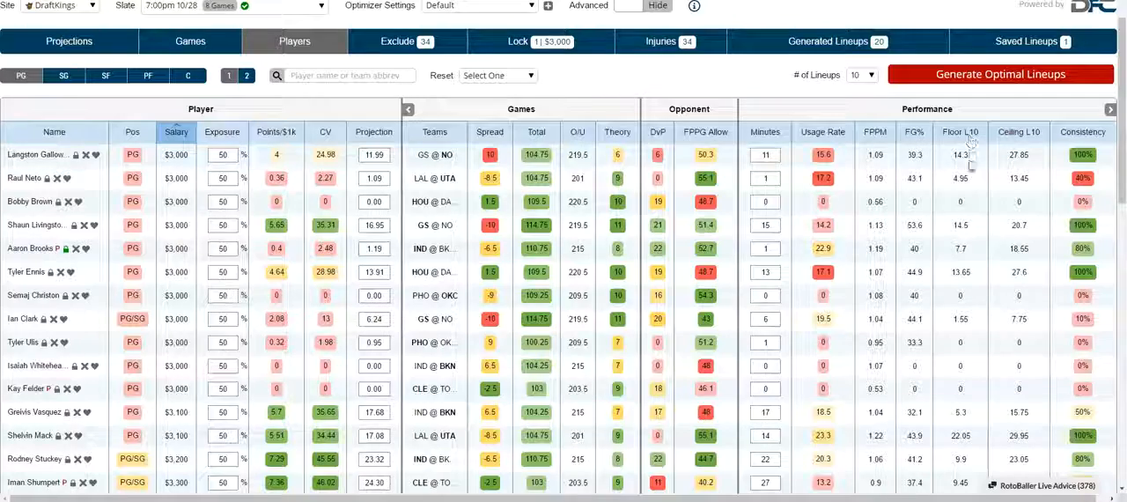
# Sort the point guards by team total from highest to lowest and look through the sorted list.
pyautogui.scroll(2, 972, 141)
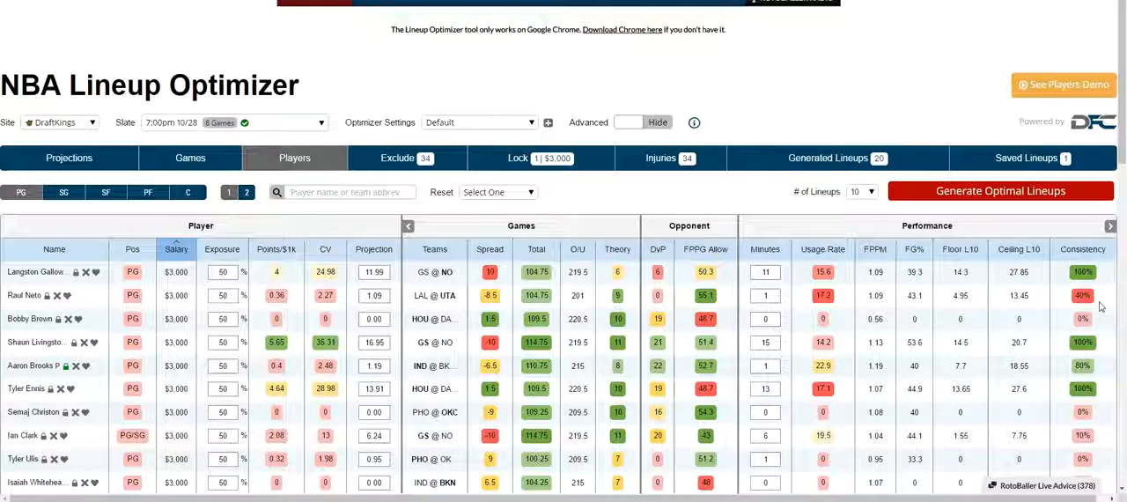
pyautogui.scroll(1, 631, 356)
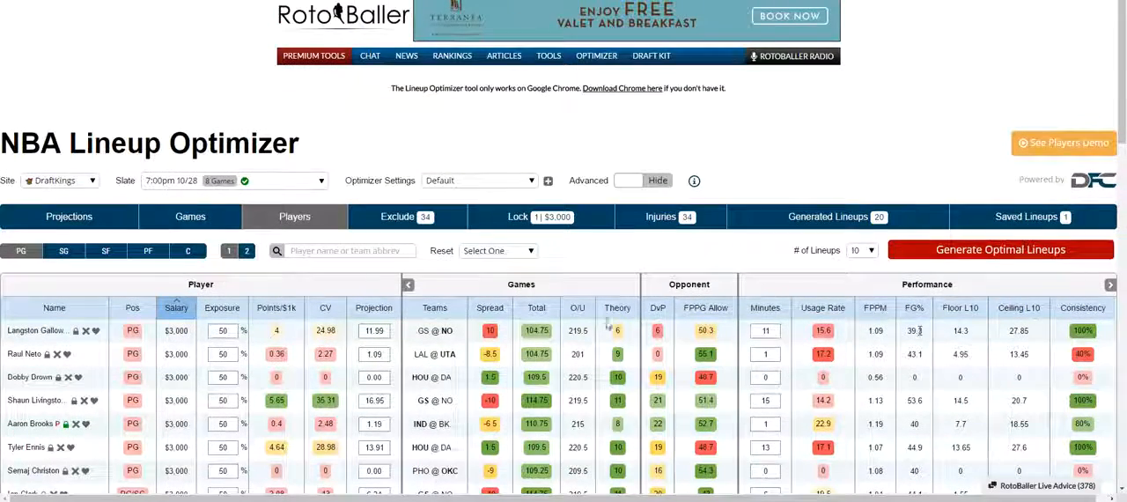
pyautogui.scroll(-1, 608, 325)
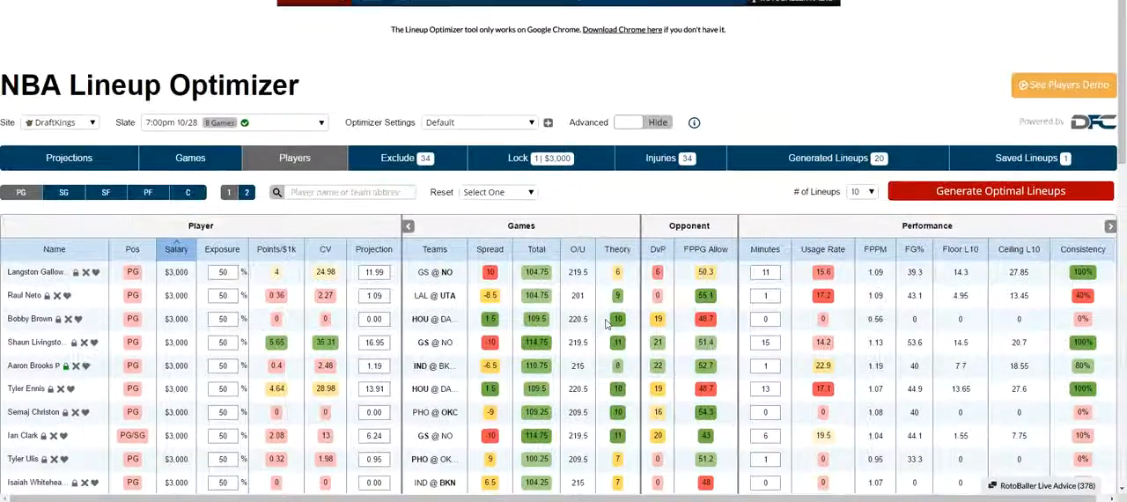
pyautogui.click(534, 250)
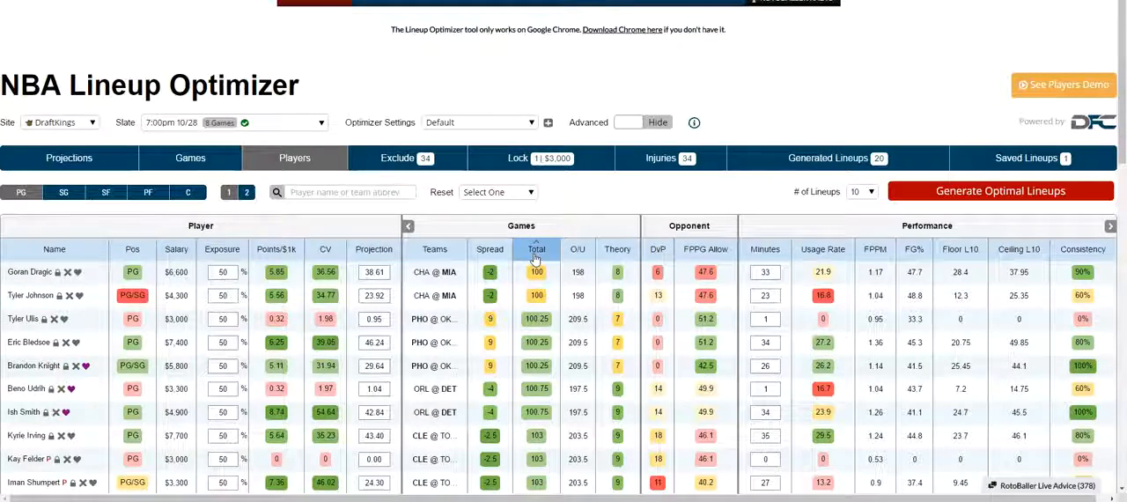
pyautogui.click(534, 251)
pyautogui.scroll(-1, 555, 309)
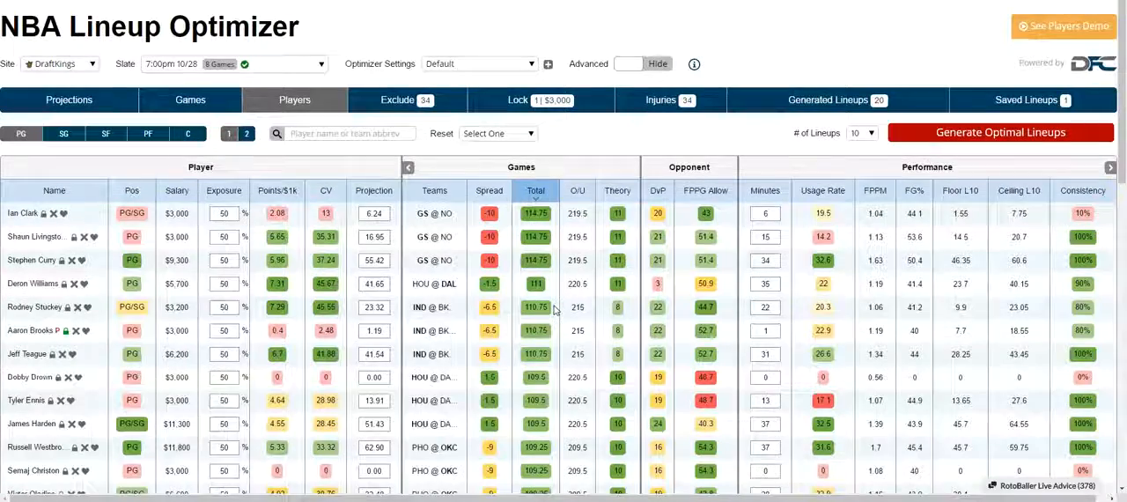
pyautogui.scroll(-1, 556, 313)
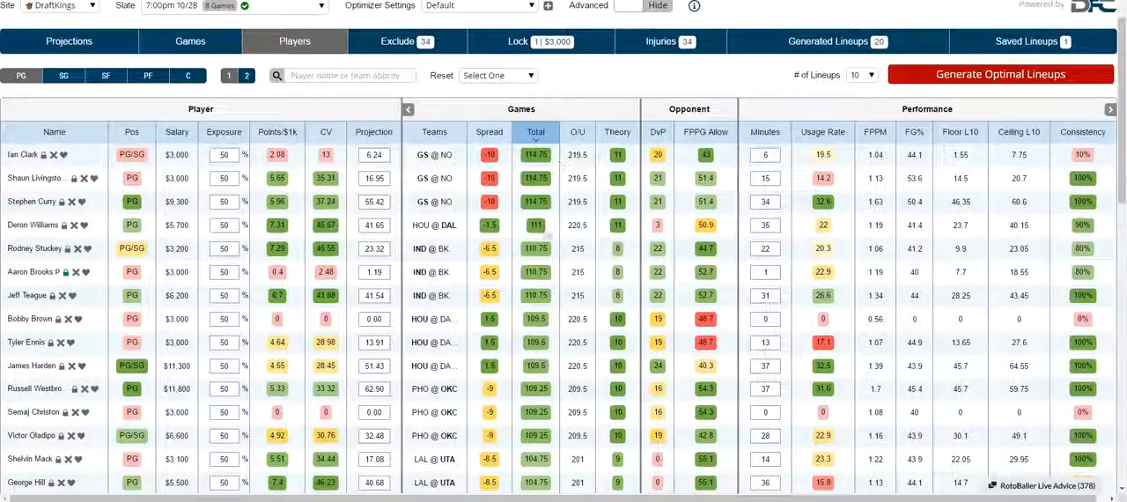
pyautogui.scroll(-1, 547, 344)
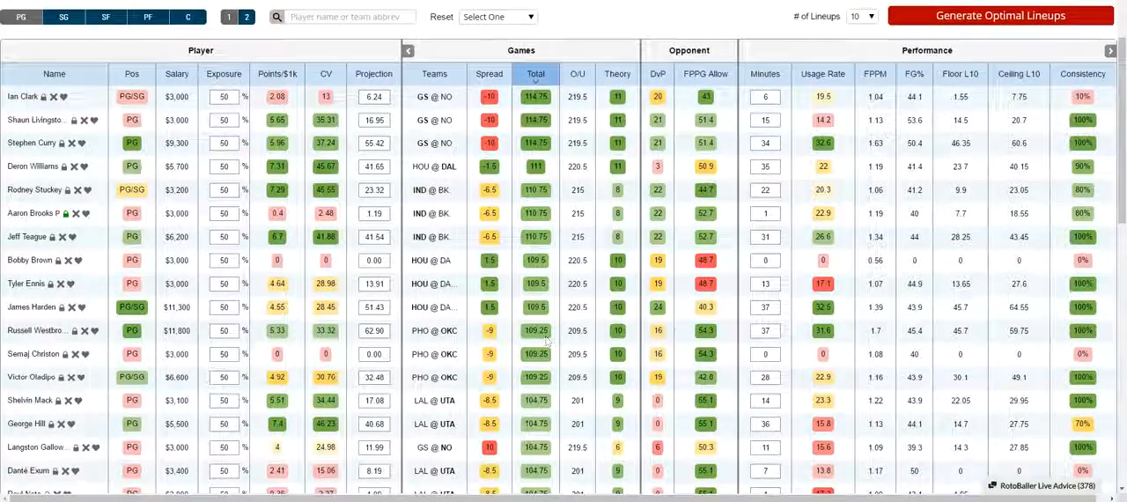
pyautogui.scroll(-2, 537, 425)
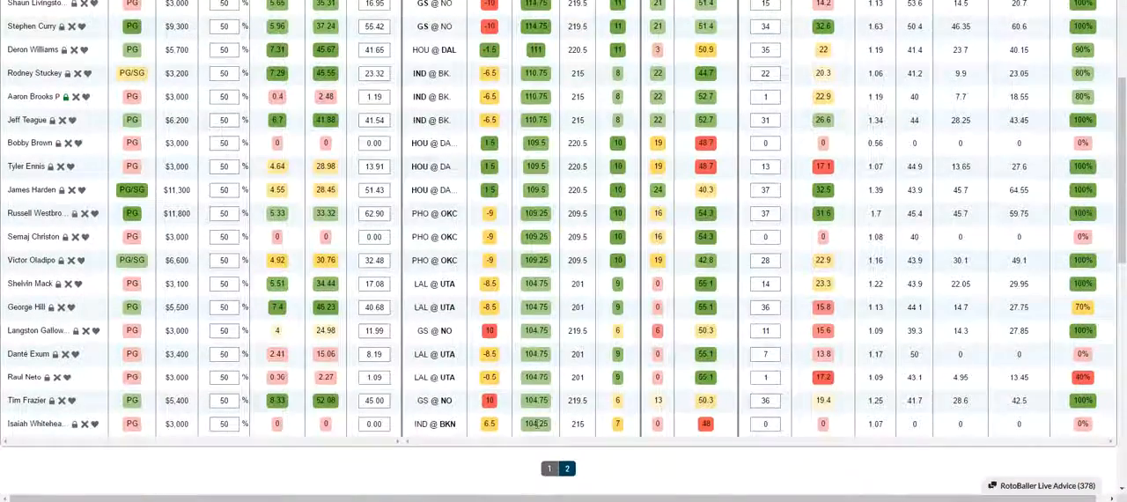
pyautogui.scroll(4, 537, 424)
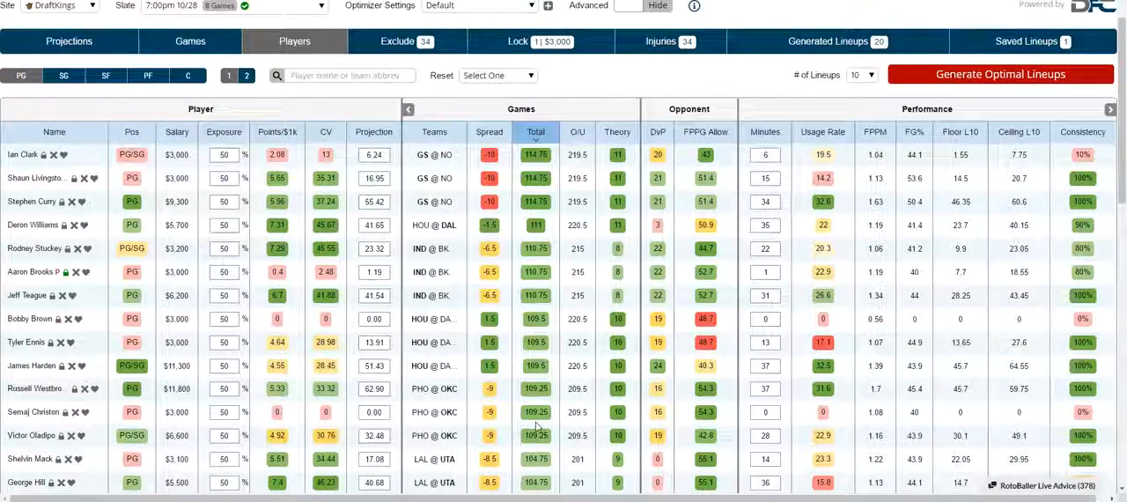
pyautogui.scroll(2, 537, 426)
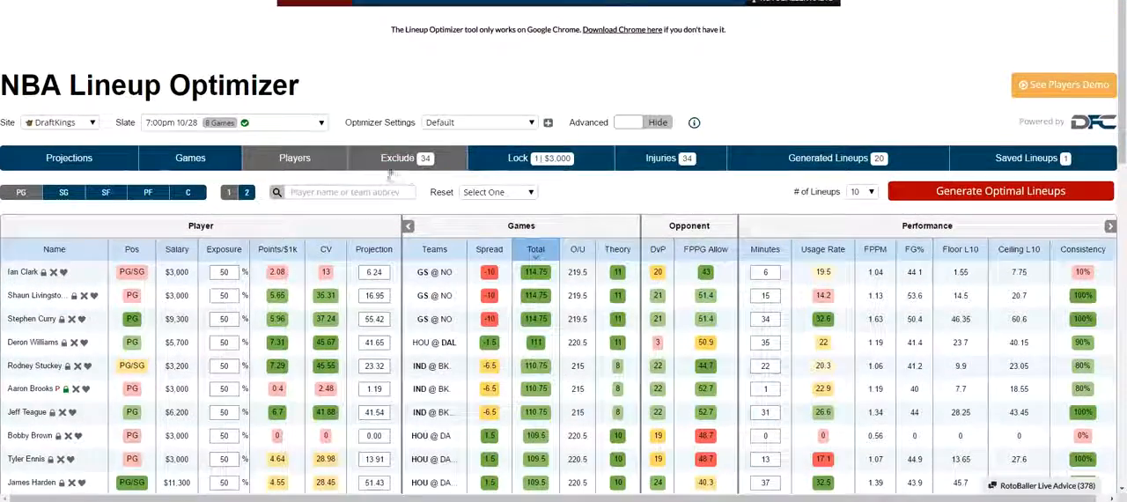
# Look at the excluded players, and in the Injuries view stop excluding players with Doubtful and Out status.
pyautogui.click(392, 164)
pyautogui.scroll(-1, 154, 229)
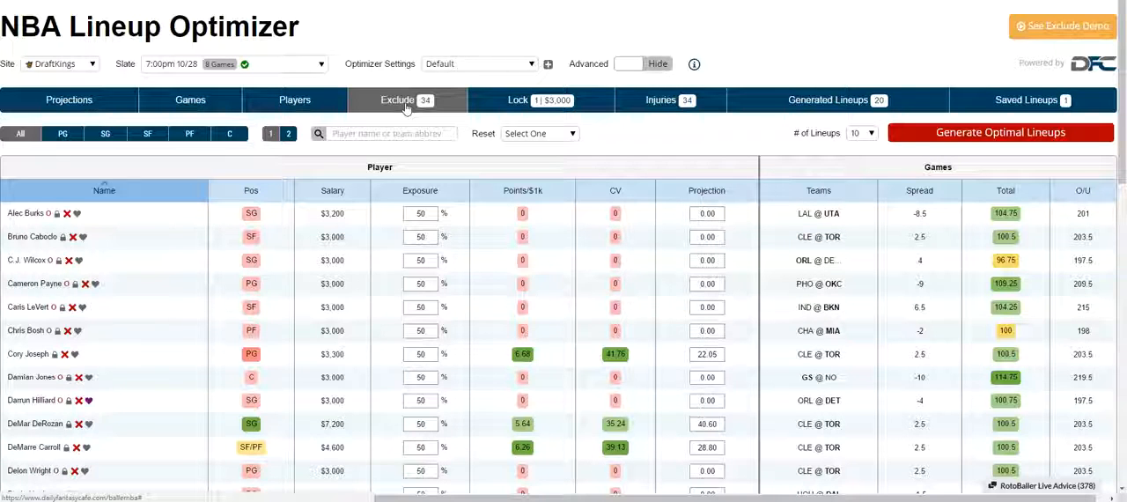
pyautogui.click(656, 100)
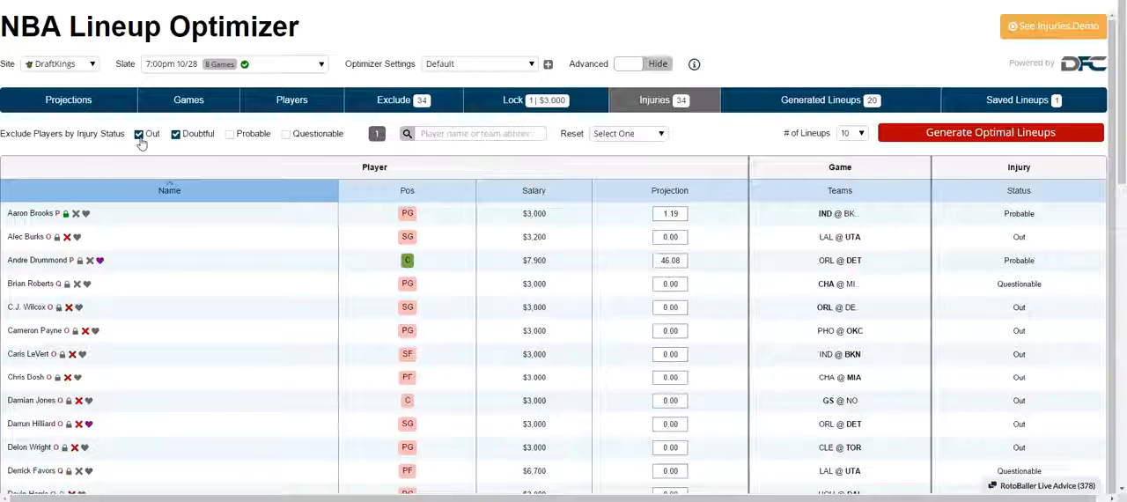
pyautogui.click(176, 135)
pyautogui.click(138, 135)
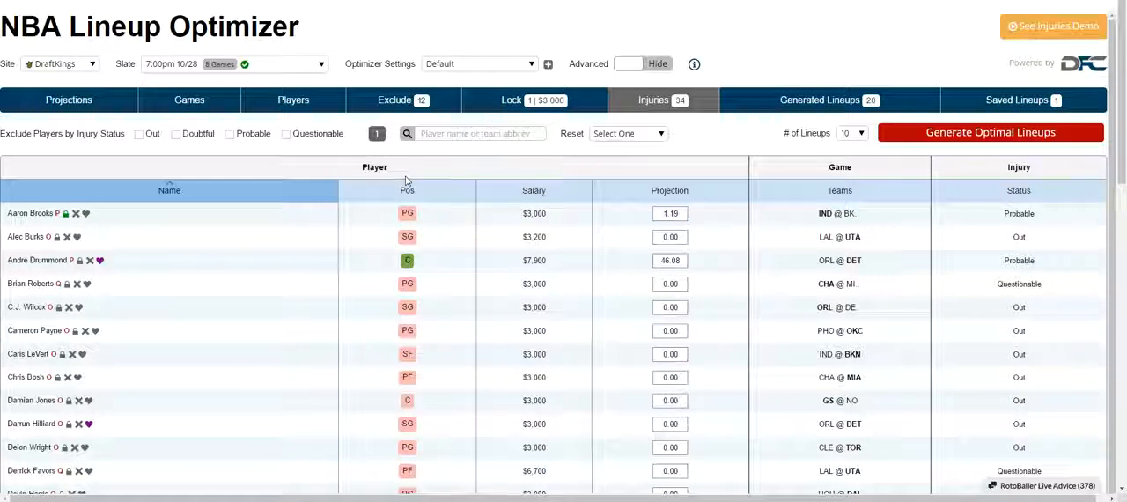
# Check the Reset choices in the Injuries view and show the list of locked players.
pyautogui.click(641, 135)
pyautogui.click(641, 135)
pyautogui.click(499, 102)
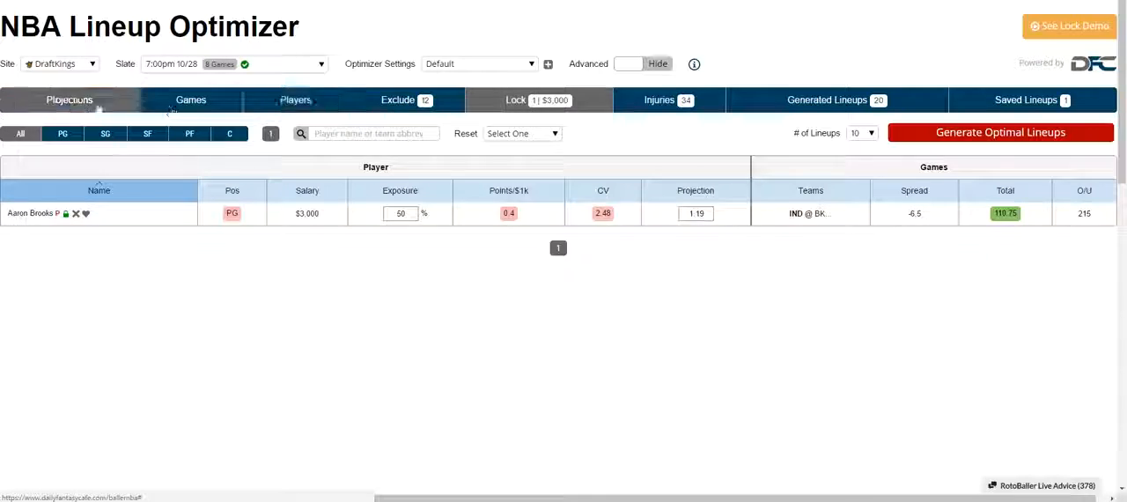
# Lock point guards Ian Clark, Deron Williams and Jeff Teague in the Players view, and show the list of locked players.
pyautogui.click(296, 110)
pyautogui.click(43, 259)
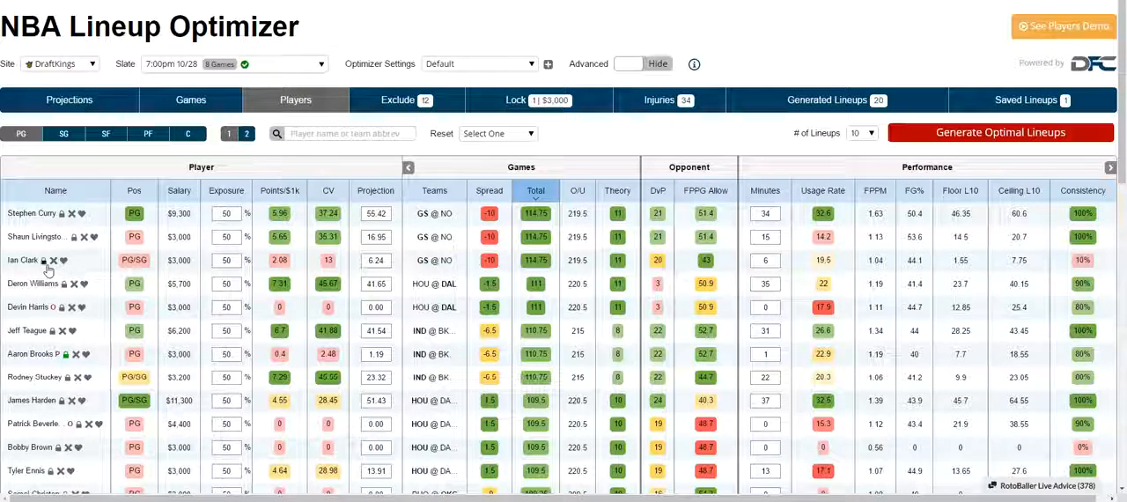
pyautogui.click(63, 283)
pyautogui.click(52, 330)
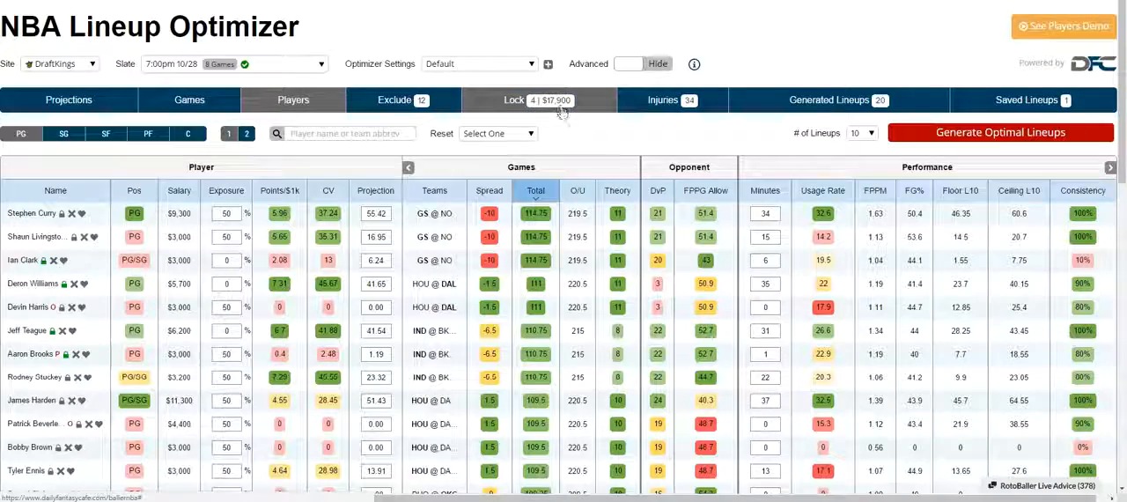
pyautogui.click(548, 103)
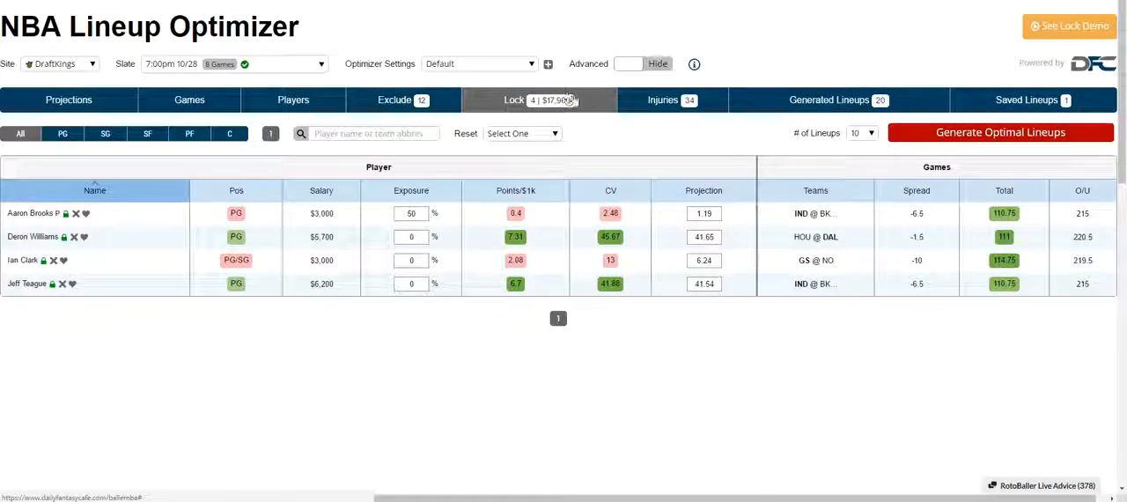
# Show the advanced options in the Generated Lineups view, set the number of lineups to 10 and generate optimal lineups.
pyautogui.click(660, 101)
pyautogui.click(839, 102)
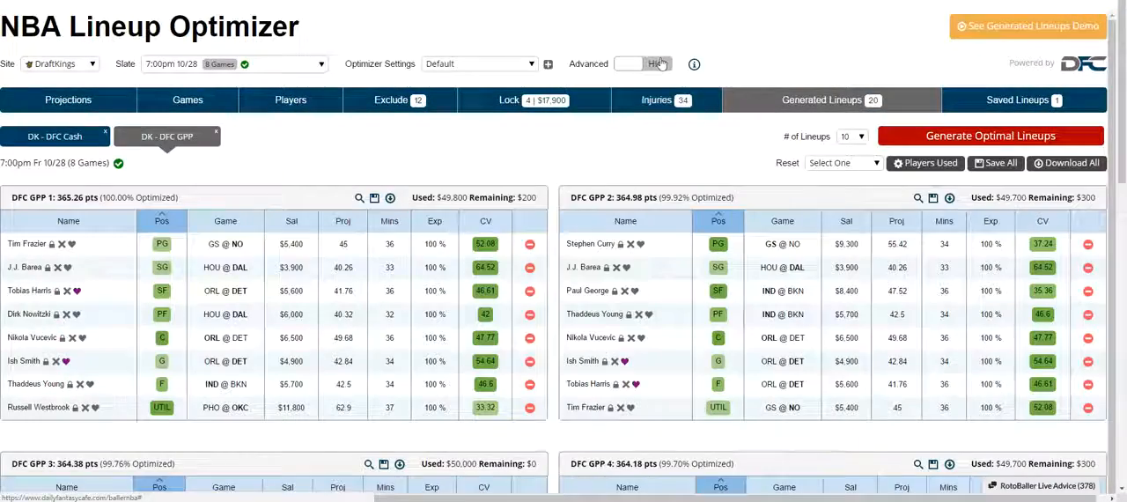
pyautogui.click(643, 63)
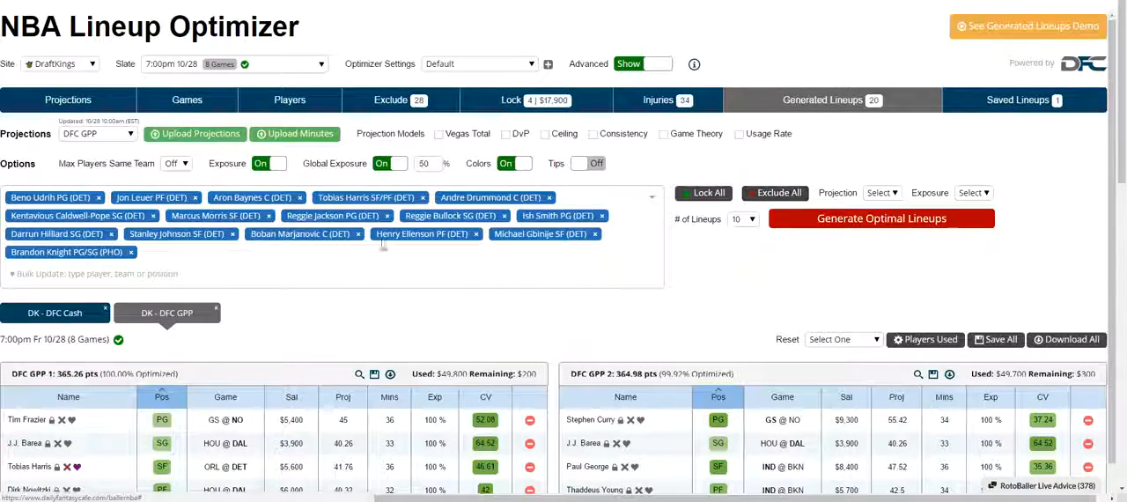
pyautogui.scroll(-2, 414, 245)
pyautogui.scroll(2, 854, 132)
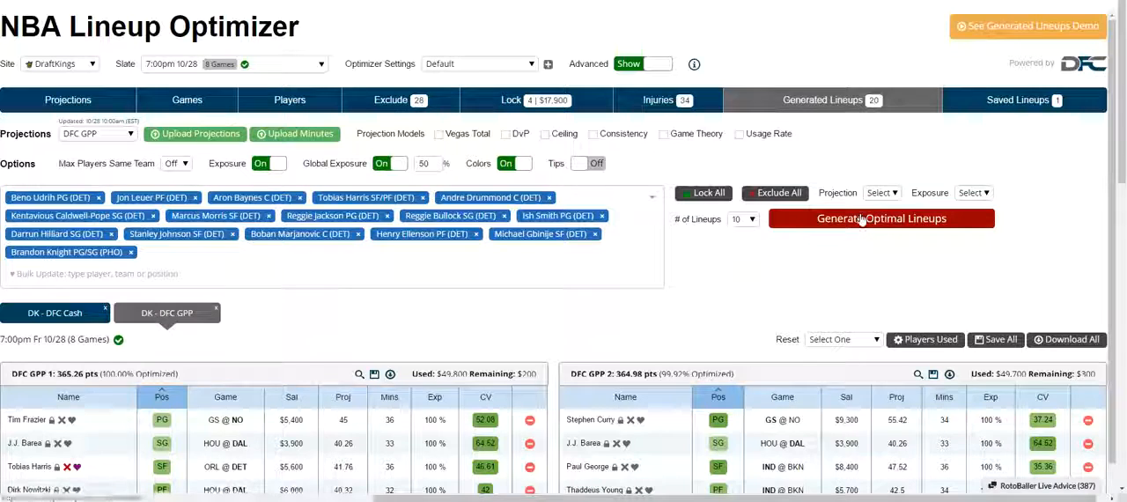
pyautogui.click(742, 222)
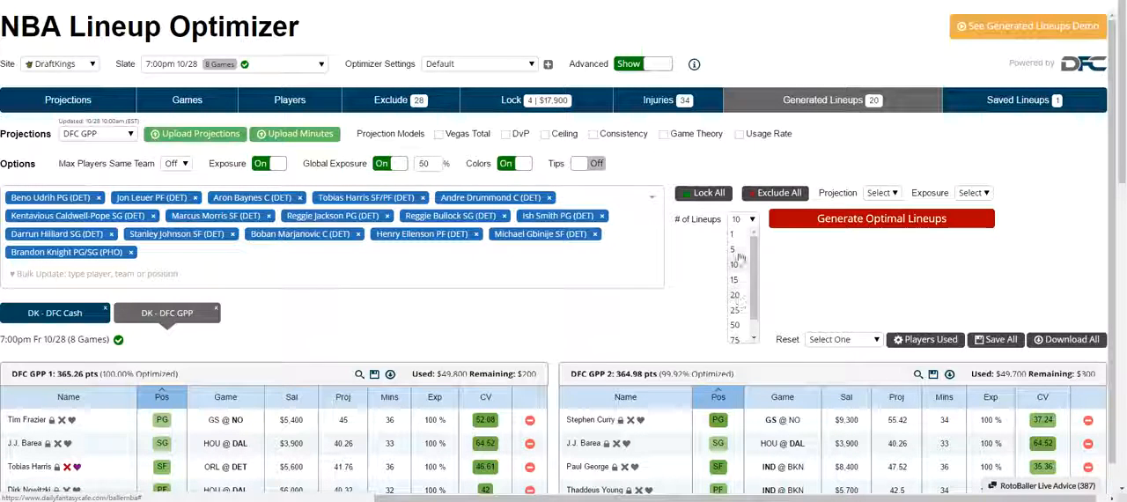
pyautogui.click(741, 261)
pyautogui.click(797, 225)
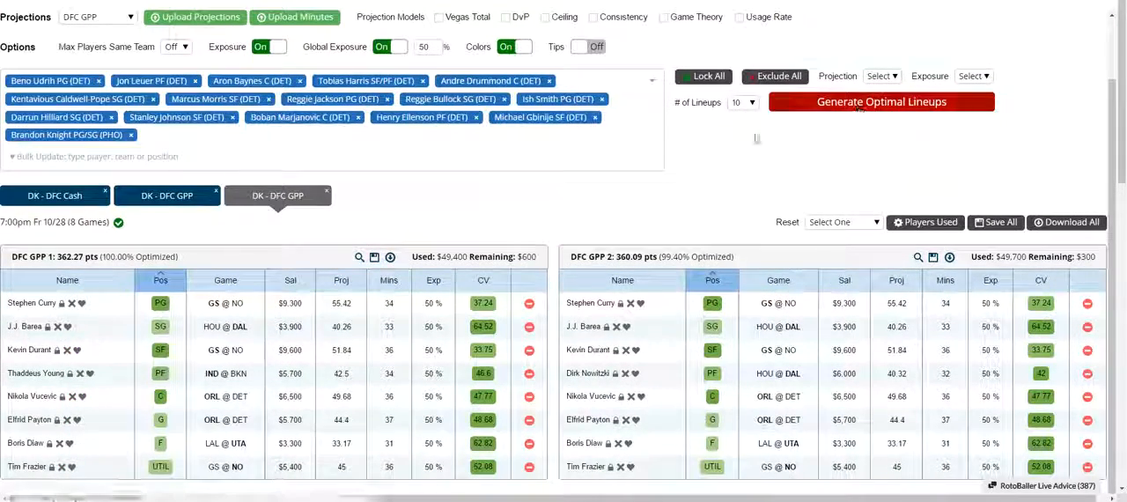
# Rename the newest set of generated lineups as Favorite.
pyautogui.click(288, 209)
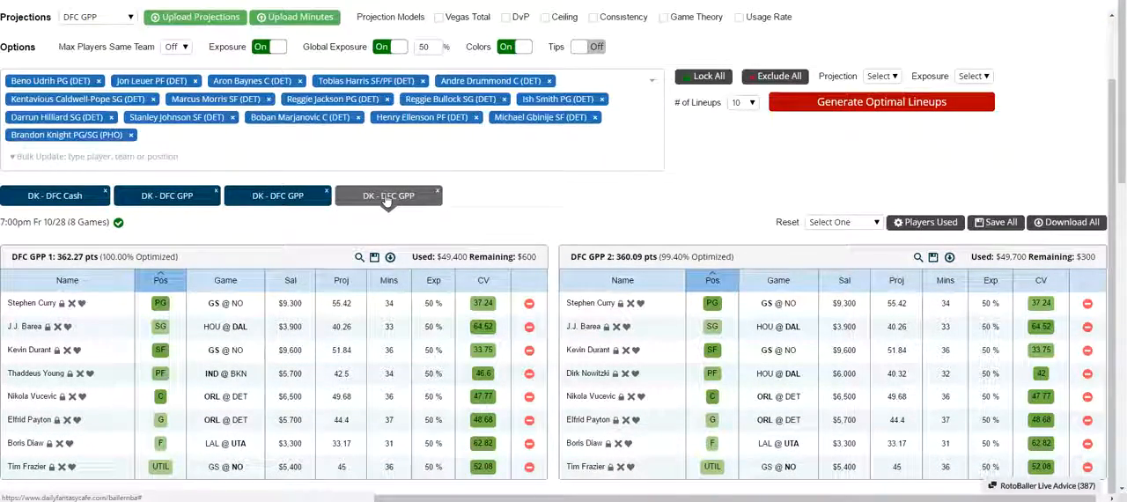
pyautogui.doubleClick(387, 199)
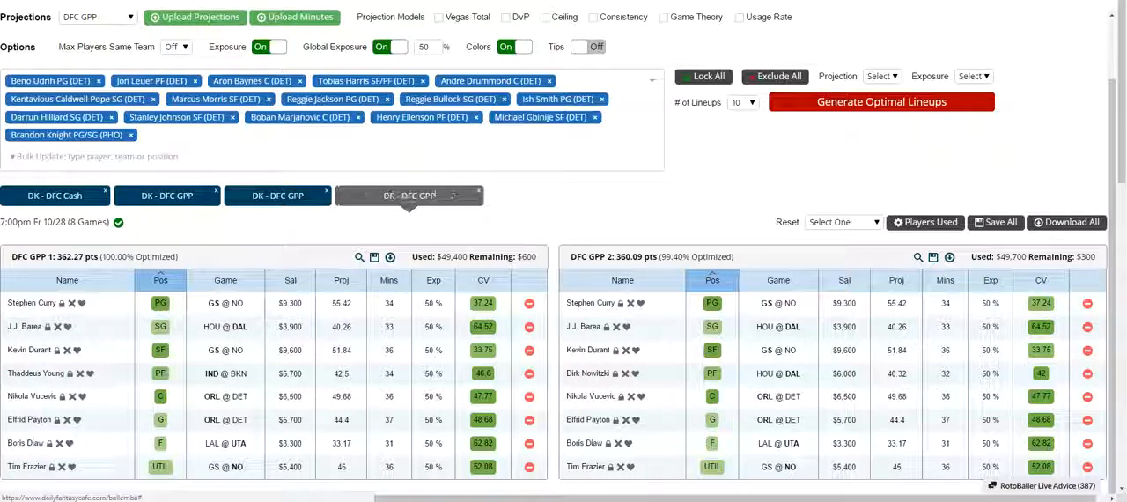
pyautogui.moveTo(439, 197); pyautogui.dragTo(351, 187)
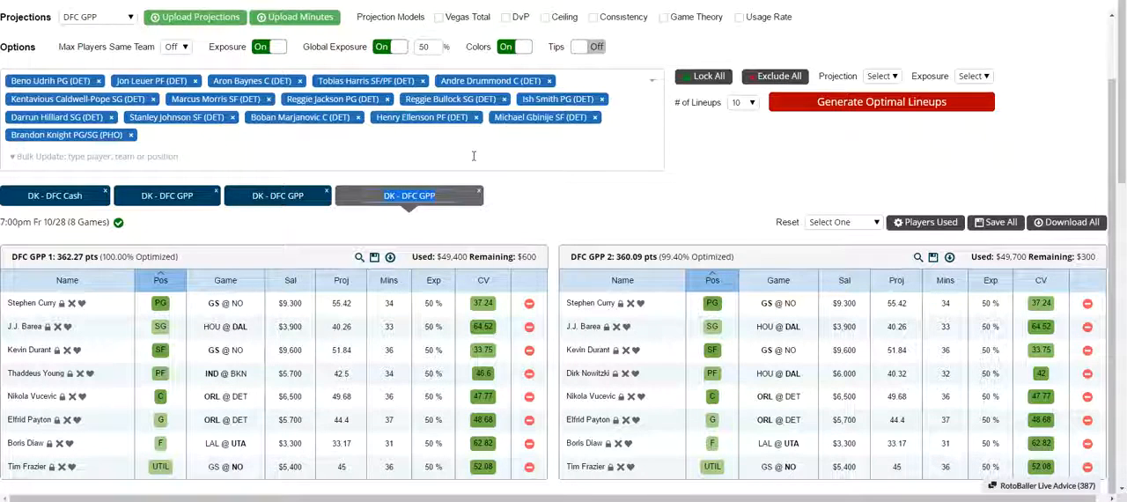
pyautogui.write('favorite')
pyautogui.press('Return')
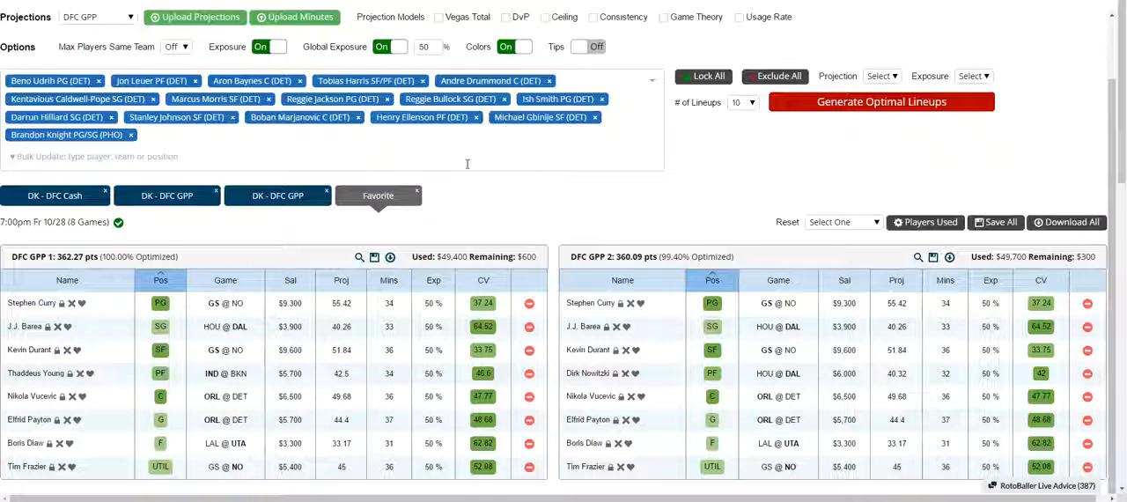
# Remove the DK - DFC GPP lineup set next to DK - DFC Cash, and generate three more sets of 10 optimal lineups.
pyautogui.click(215, 191)
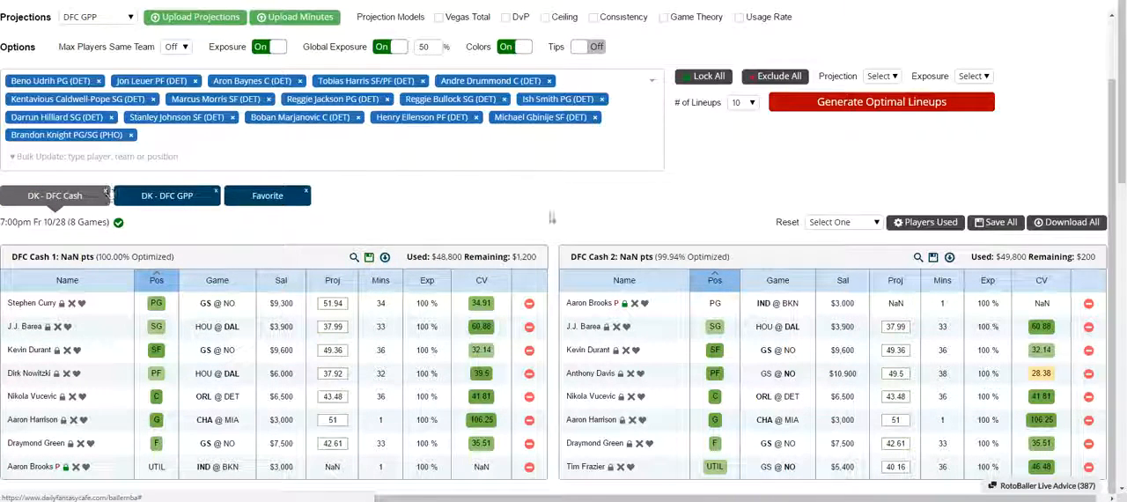
pyautogui.click(830, 104)
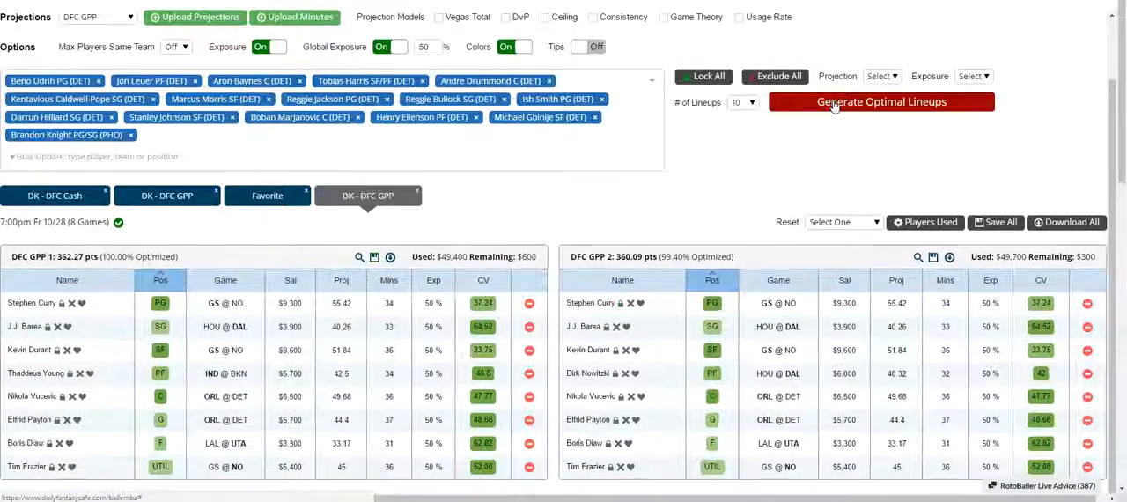
pyautogui.click(833, 103)
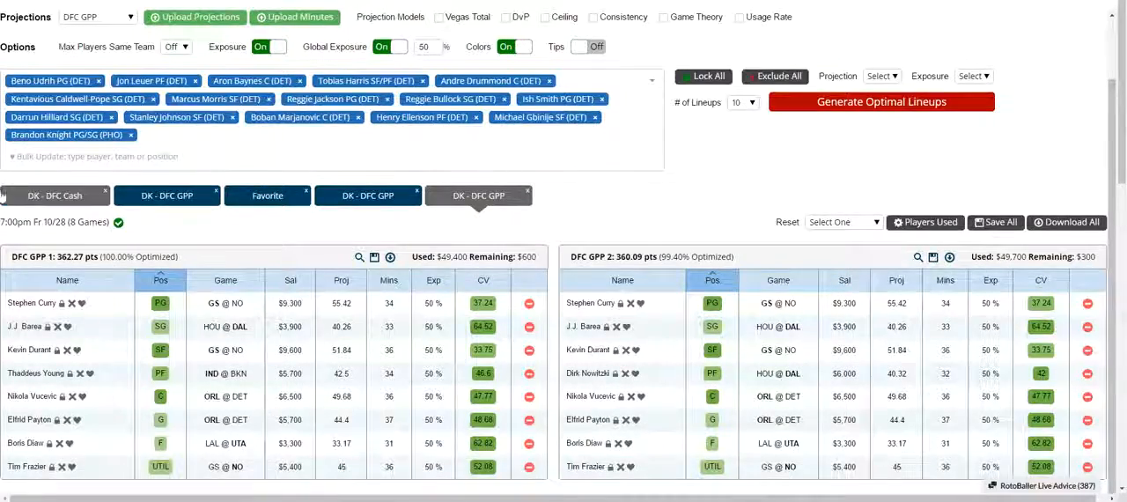
pyautogui.scroll(1, 5, 196)
pyautogui.scroll(-2, 192, 221)
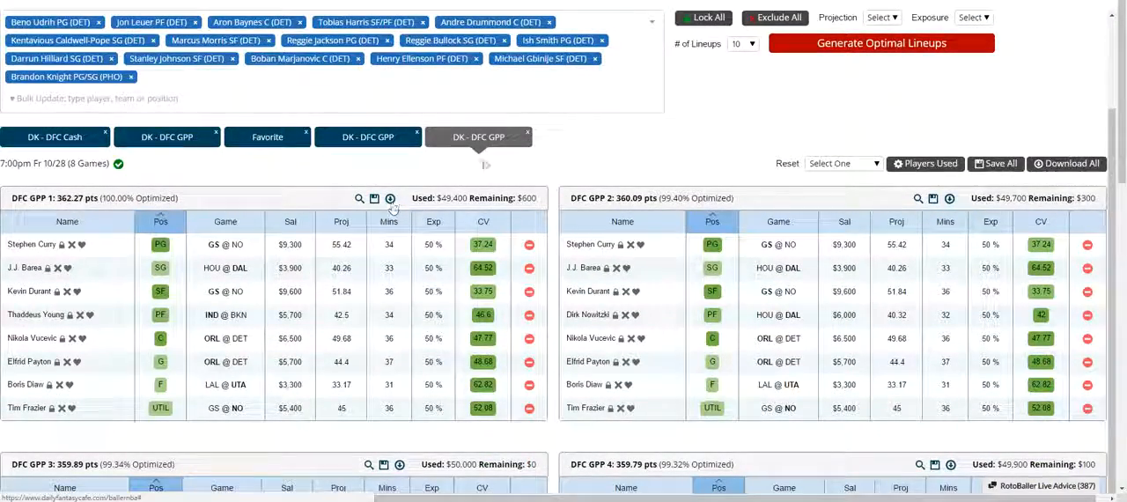
pyautogui.click(831, 52)
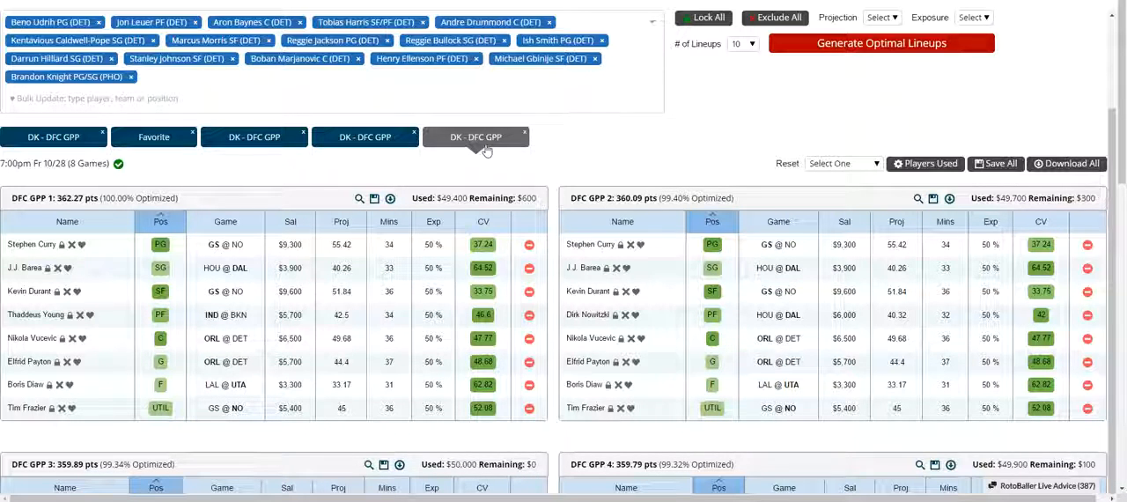
# Rename the DFC GPP 1 lineup in the newest set as Dk-fave and save it.
pyautogui.scroll(1, 102, 176)
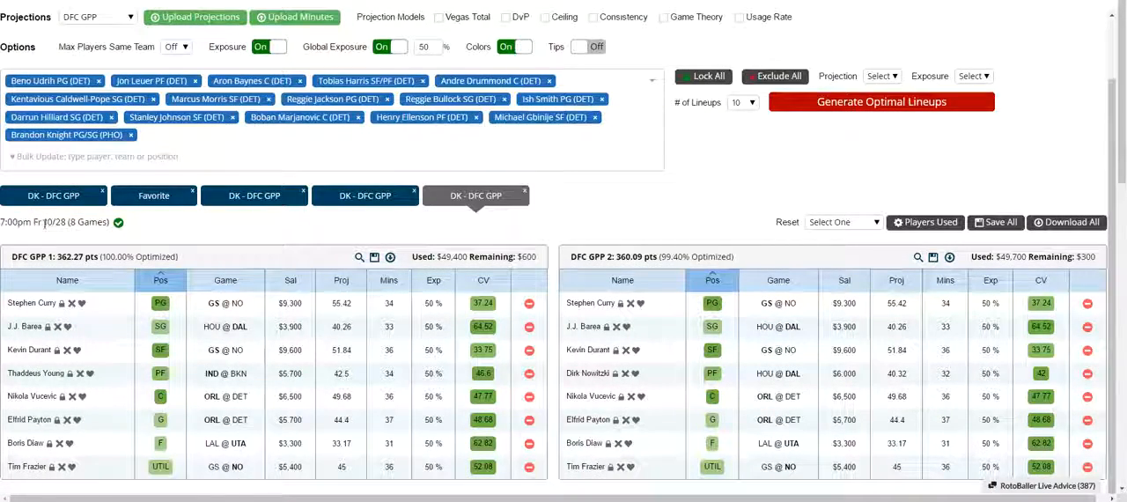
pyautogui.scroll(-1, 405, 220)
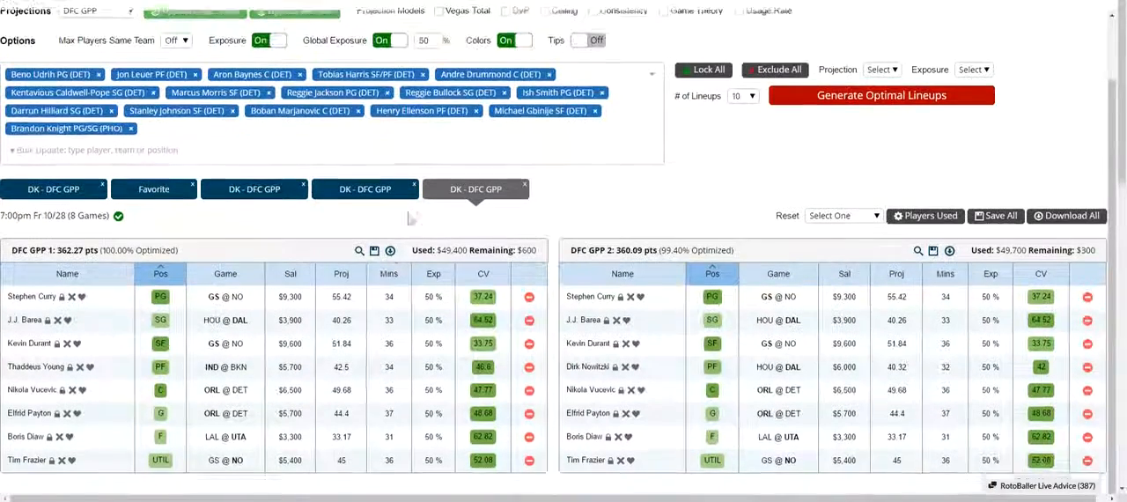
pyautogui.moveTo(360, 201)
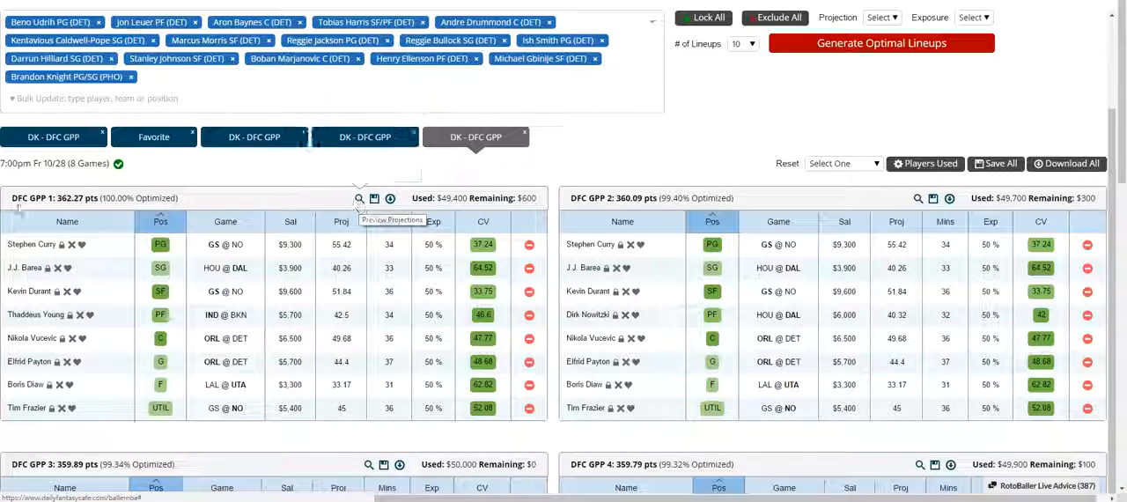
pyautogui.click(48, 198)
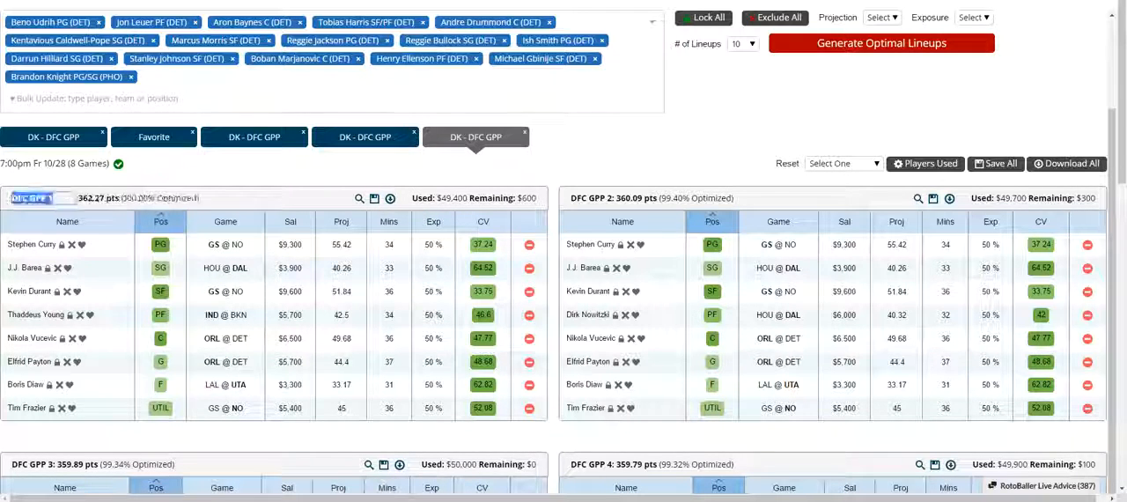
pyautogui.write('dk-sa')
pyautogui.press('BackSpace')
pyautogui.write('ave')
pyautogui.press('Return')
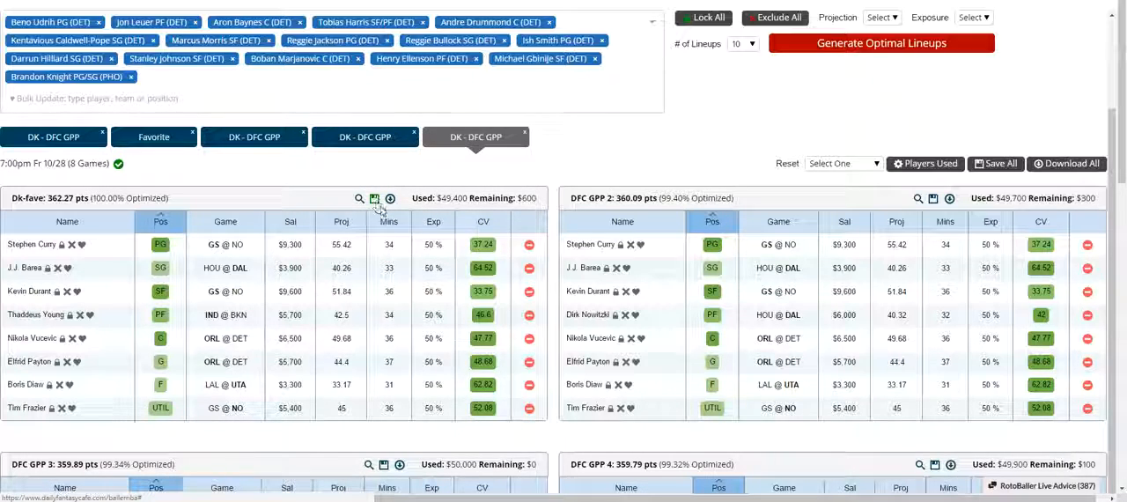
# Look at the saved lineups and return to the generated lineups.
pyautogui.scroll(3, 686, 264)
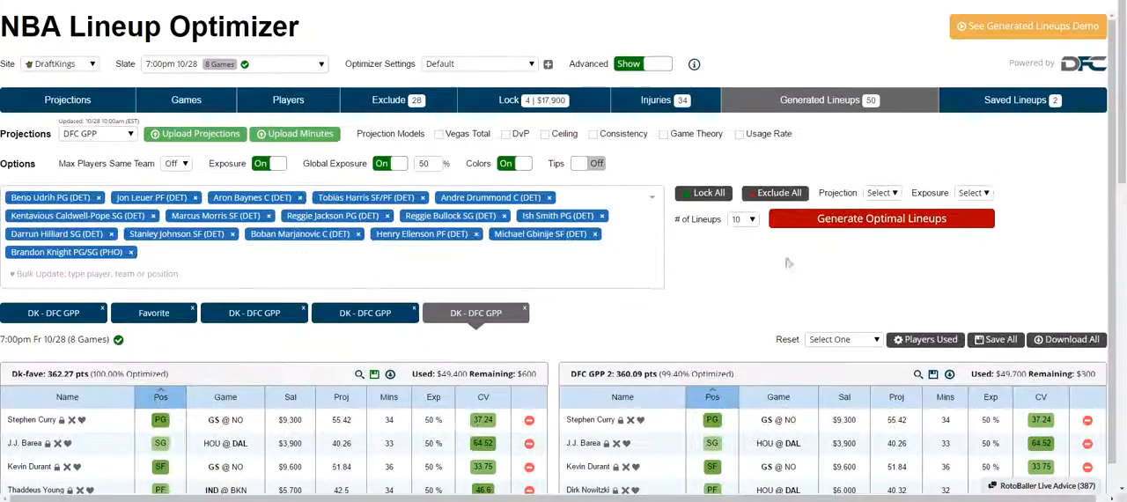
pyautogui.click(1039, 110)
pyautogui.scroll(-5, 353, 306)
pyautogui.scroll(5, 353, 306)
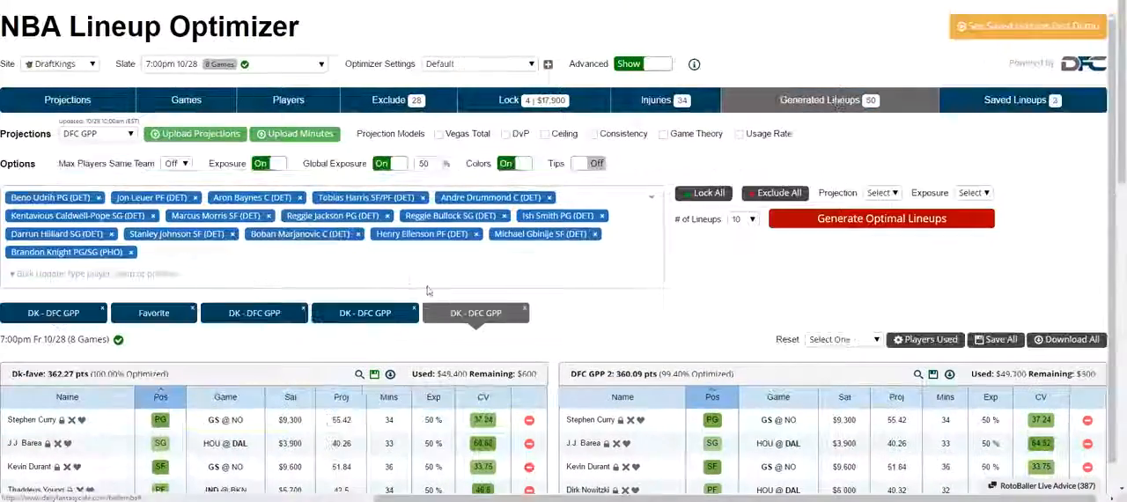
# Download the Dk-fave lineup, and sort its players by salary from highest to lowest.
pyautogui.scroll(-4, 427, 290)
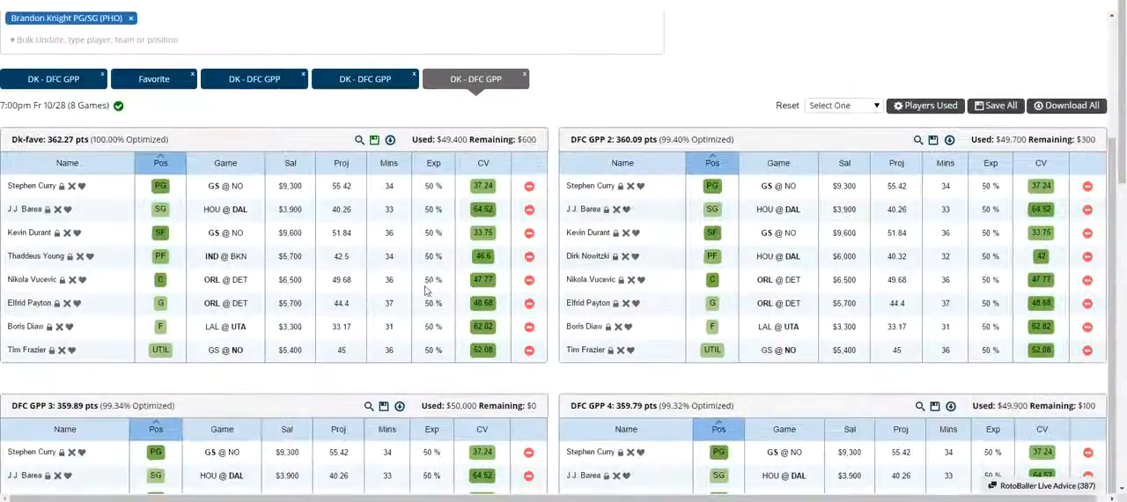
pyautogui.click(390, 140)
pyautogui.click(74, 493)
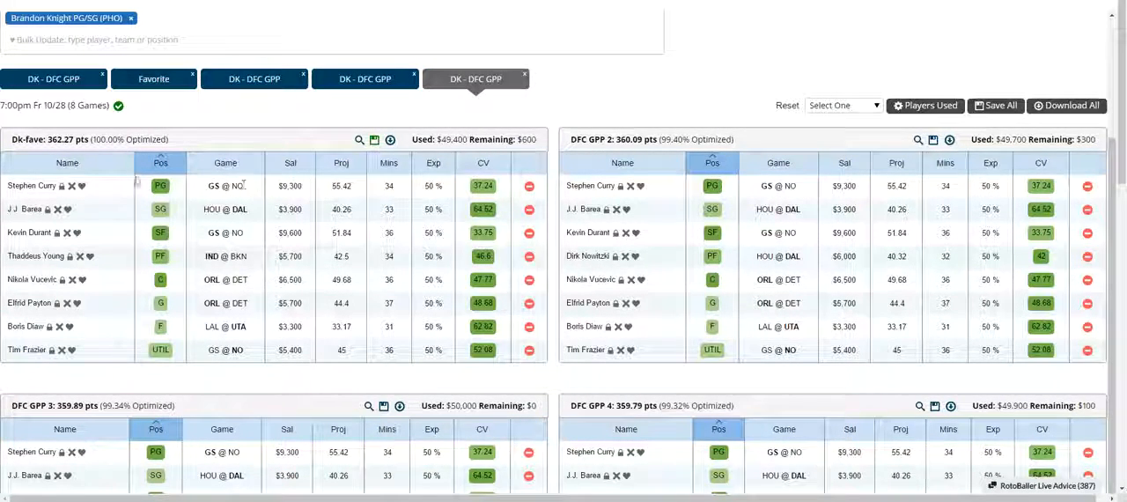
pyautogui.click(291, 163)
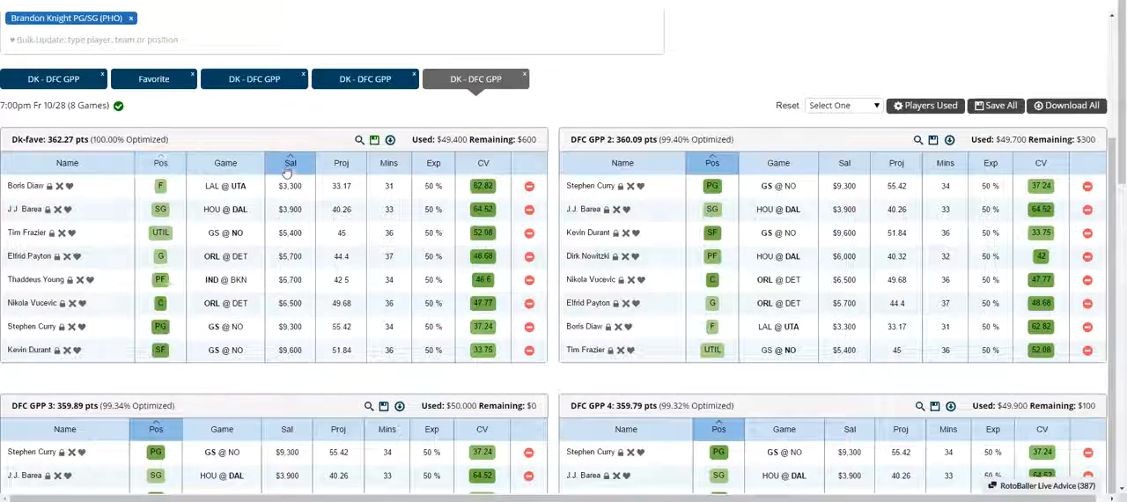
pyautogui.click(291, 162)
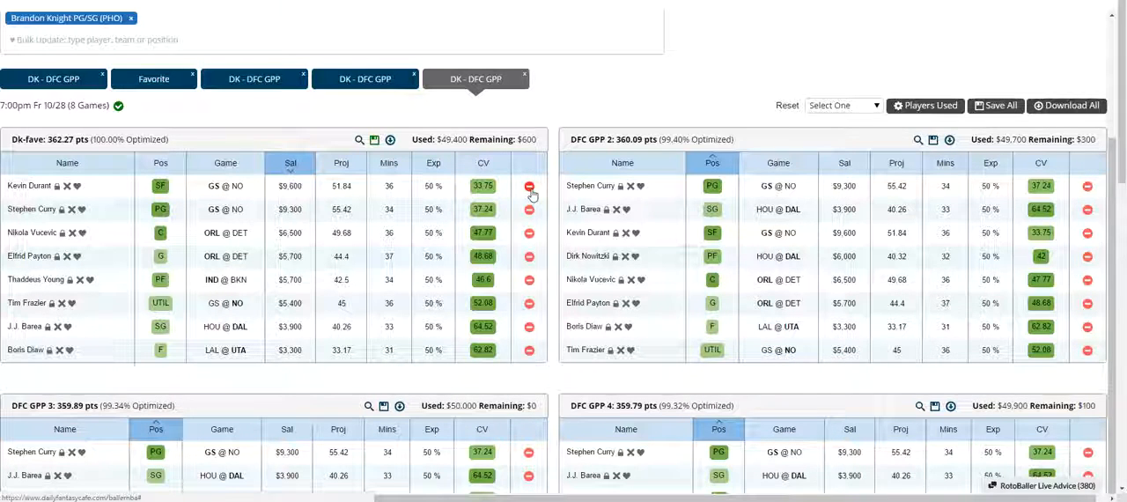
# Try to swap Kevin Durant out of the Dk-fave lineup by searching replacements for "ariz", and cancel the swap.
pyautogui.click(530, 188)
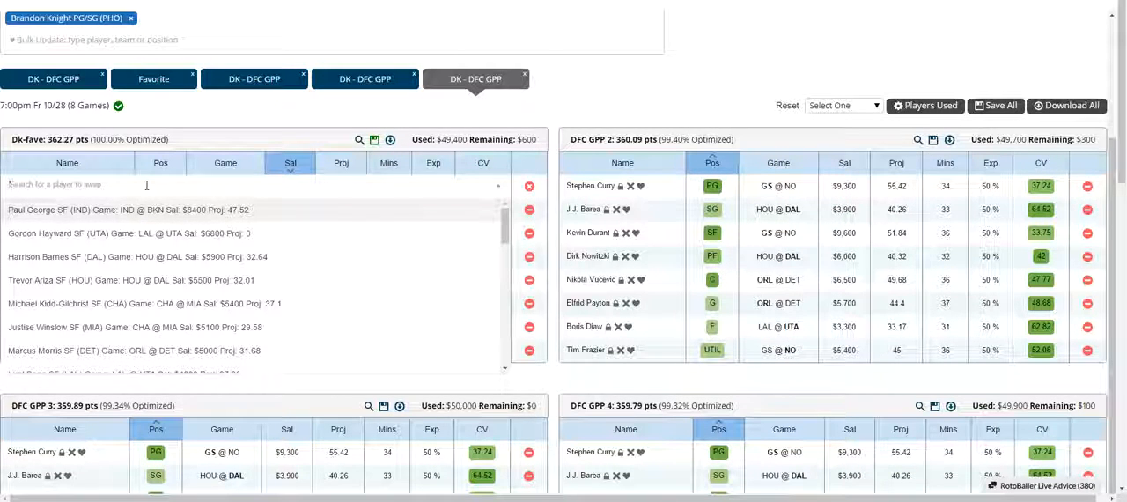
pyautogui.write('ariz')
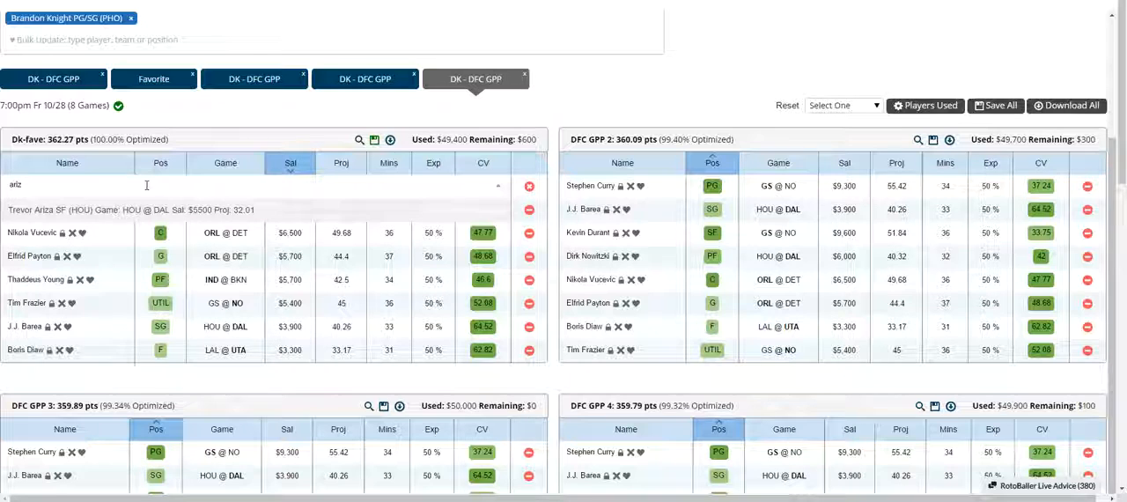
pyautogui.moveTo(25, 187); pyautogui.dragTo(8, 188)
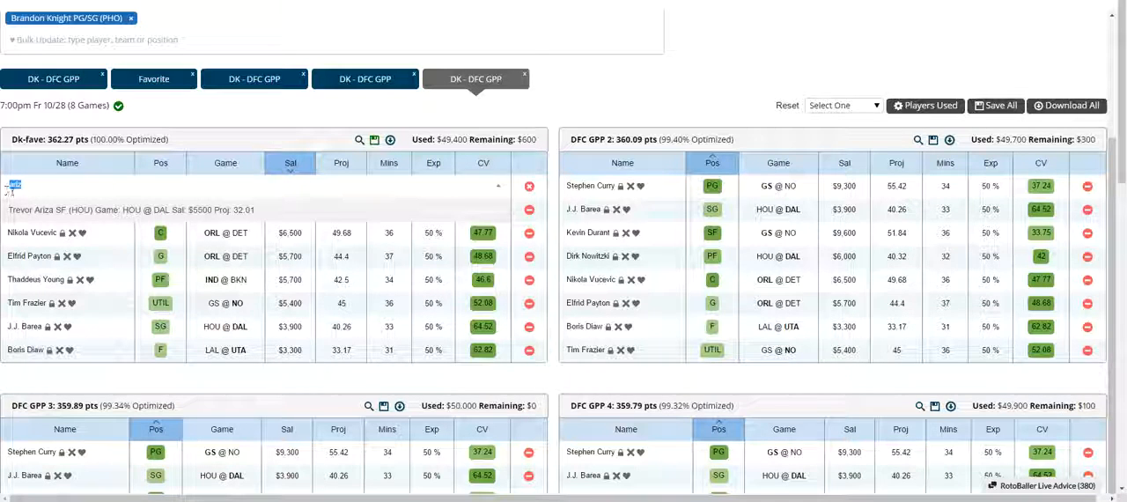
pyautogui.click(529, 187)
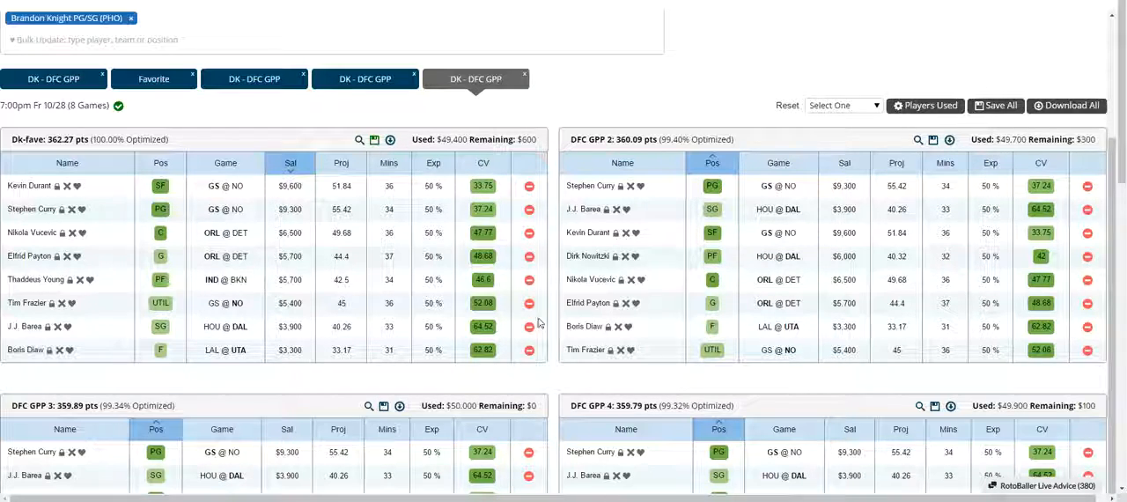
# Look through the generated lineups of the newest set down to DFC GPP 10.
pyautogui.scroll(1, 529, 196)
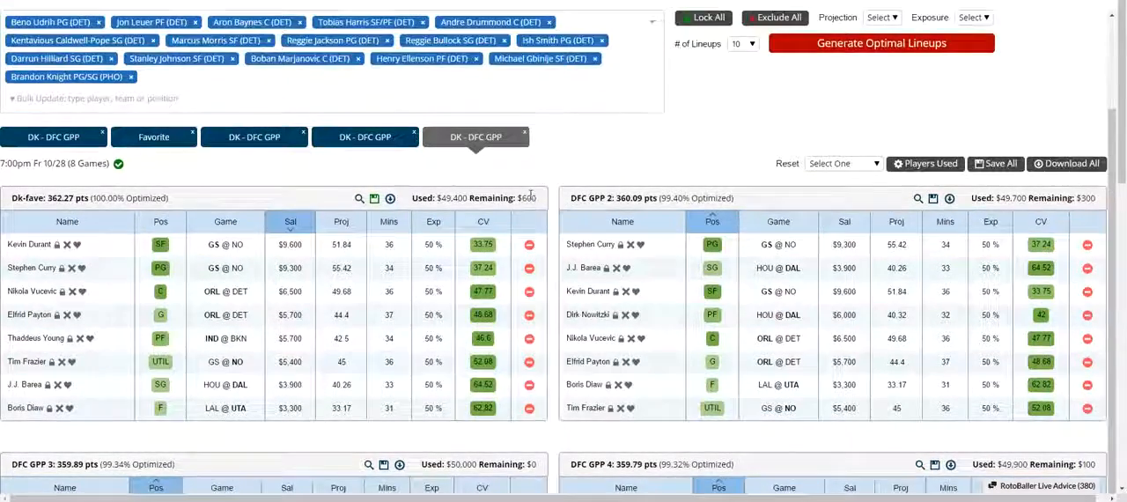
pyautogui.scroll(-13, 529, 195)
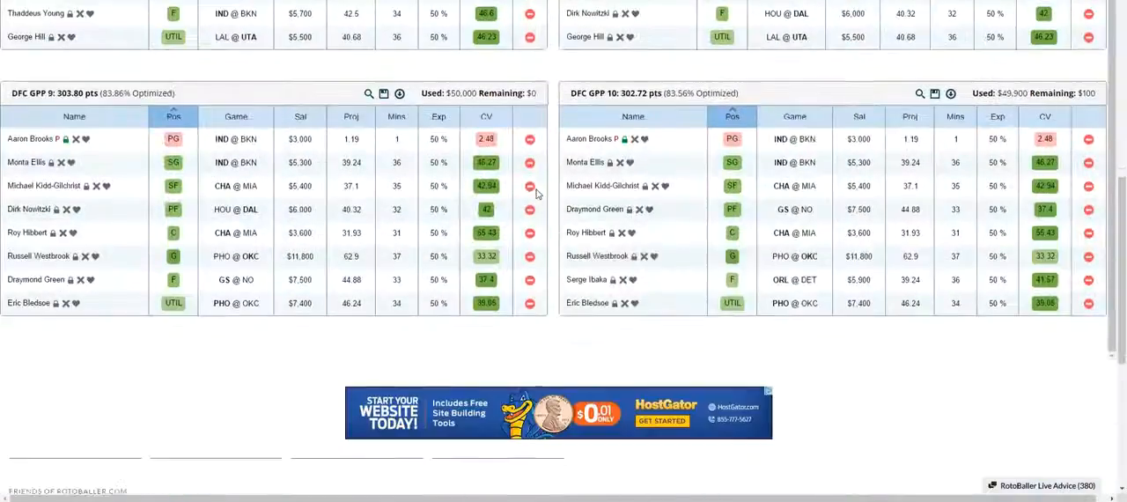
pyautogui.scroll(15, 536, 194)
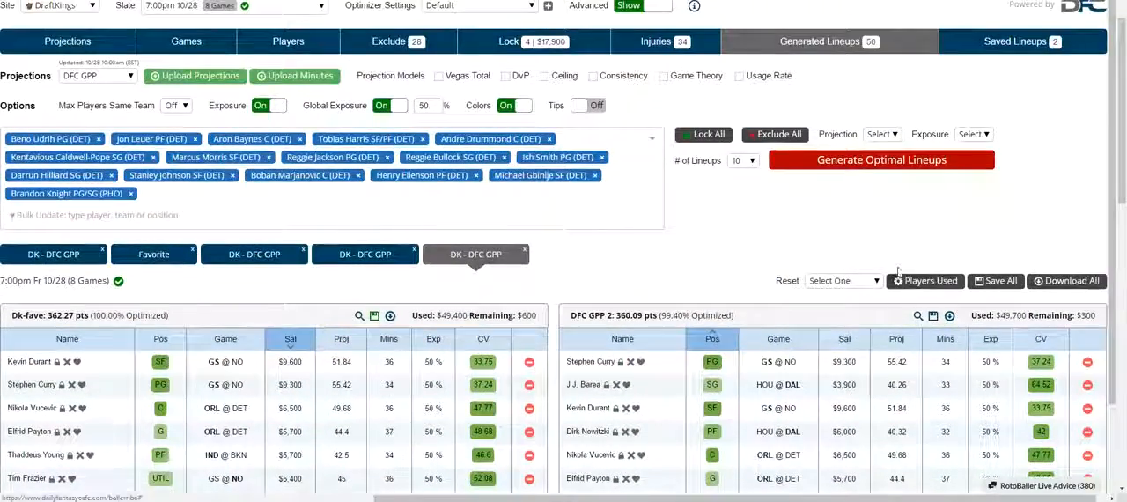
# Open the list of players used in the newest generated lineups and look at its search and reset options.
pyautogui.scroll(-3, 898, 272)
pyautogui.scroll(2, 911, 231)
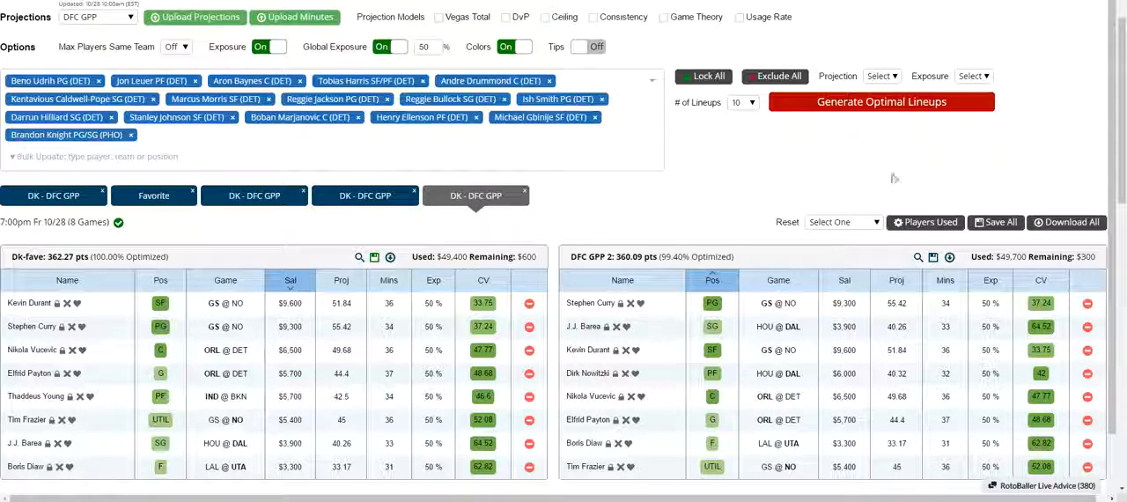
pyautogui.click(930, 223)
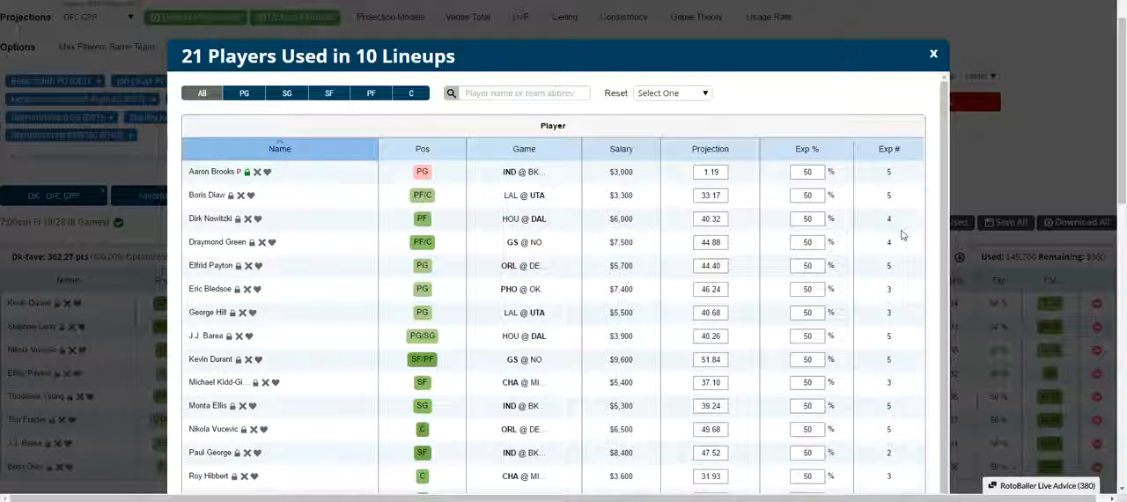
pyautogui.click(462, 95)
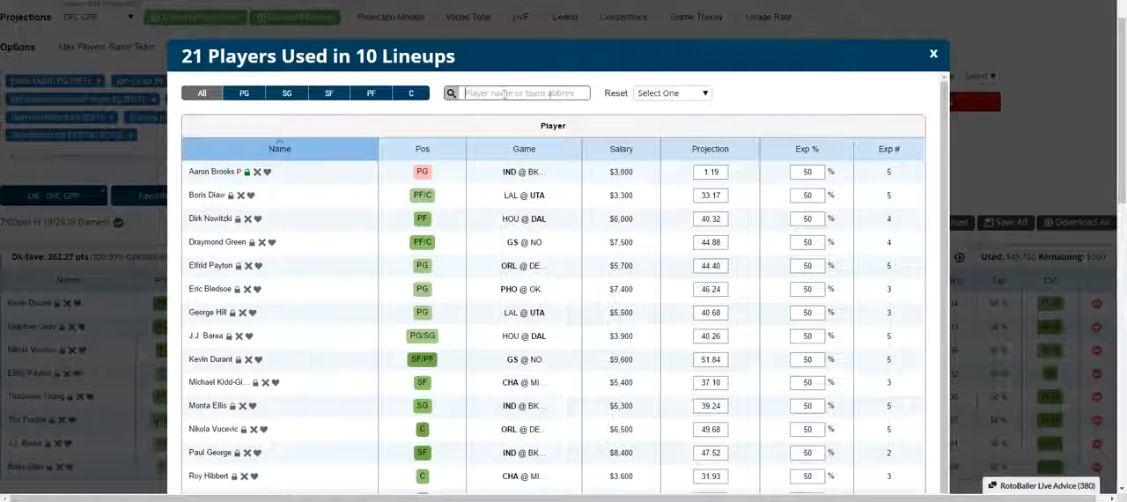
pyautogui.click(654, 96)
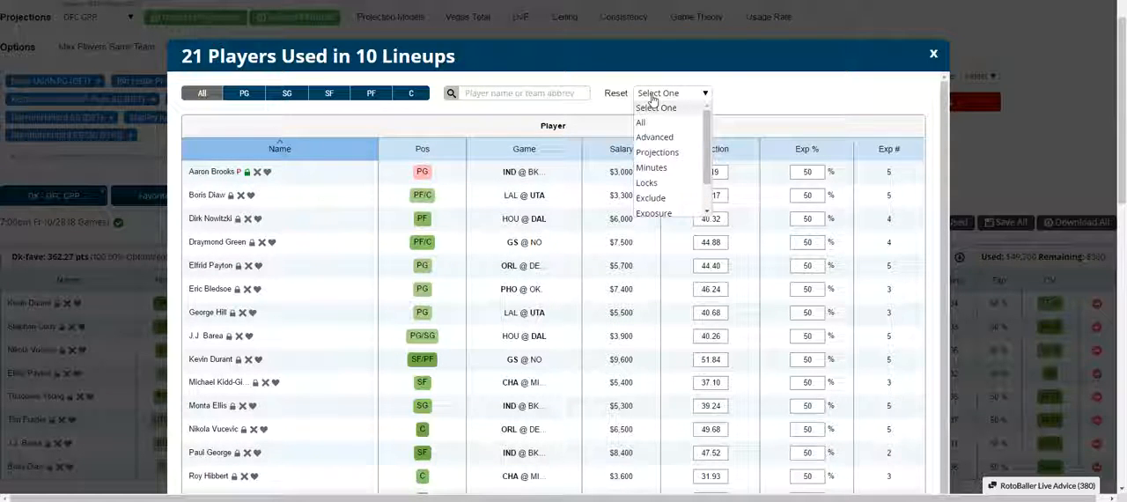
pyautogui.click(781, 93)
# Look through the rest of the used players down to the lineup generation options, and close the list.
pyautogui.click(933, 53)
pyautogui.scroll(-10, 913, 199)
pyautogui.scroll(5, 912, 198)
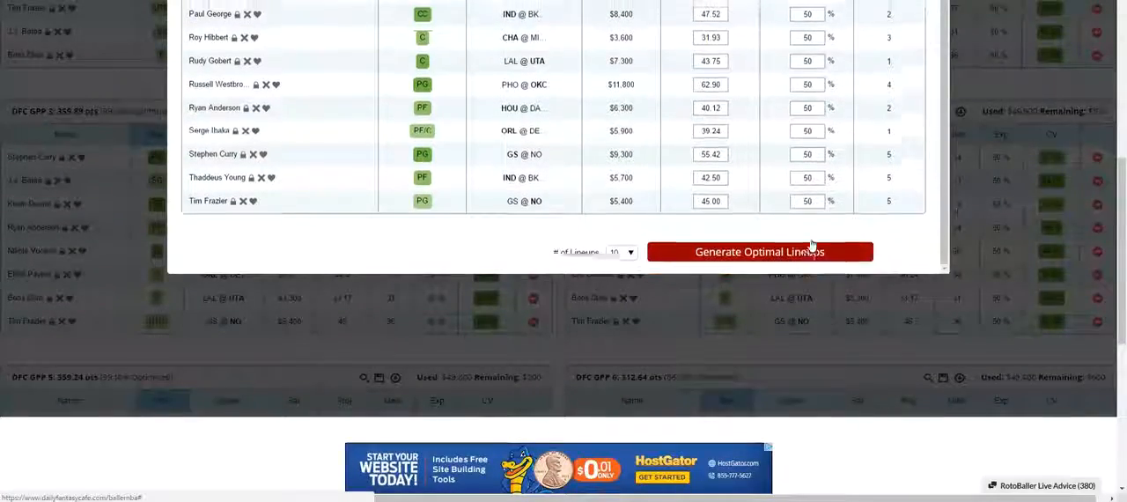
pyautogui.click(773, 244)
pyautogui.scroll(3, 936, 169)
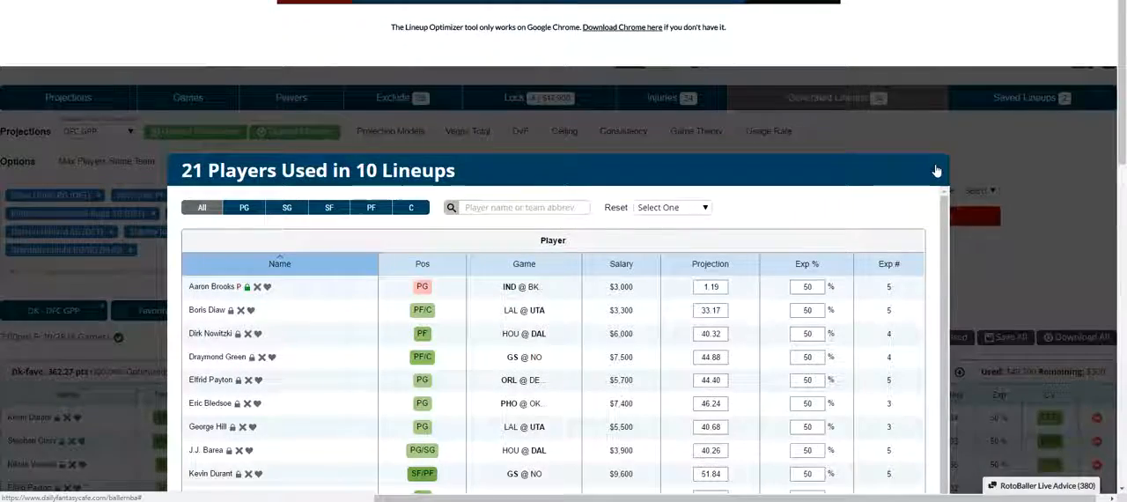
pyautogui.click(937, 170)
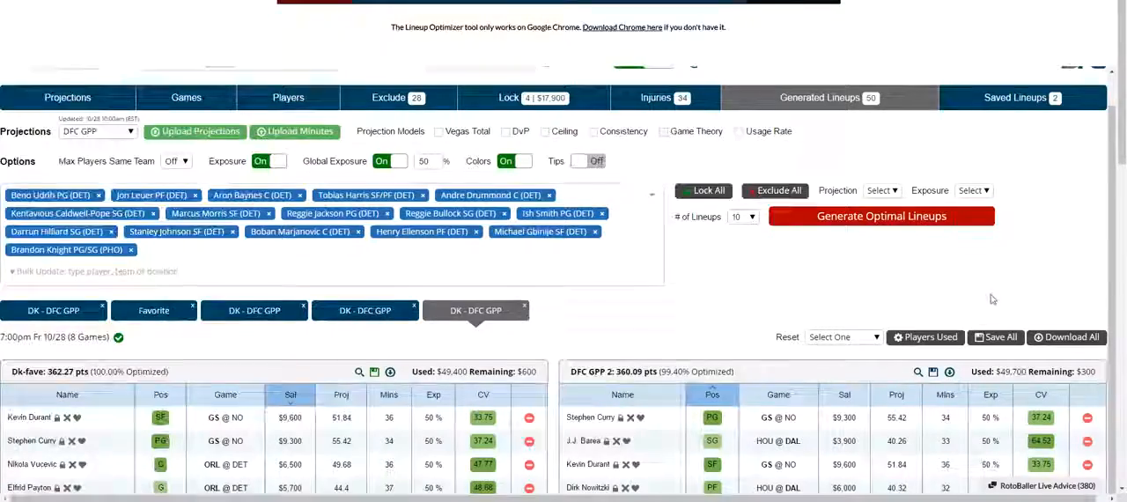
# Save all lineups of the newest generated DK - DFC GPP set.
pyautogui.scroll(-3, 1012, 307)
pyautogui.scroll(1, 1004, 238)
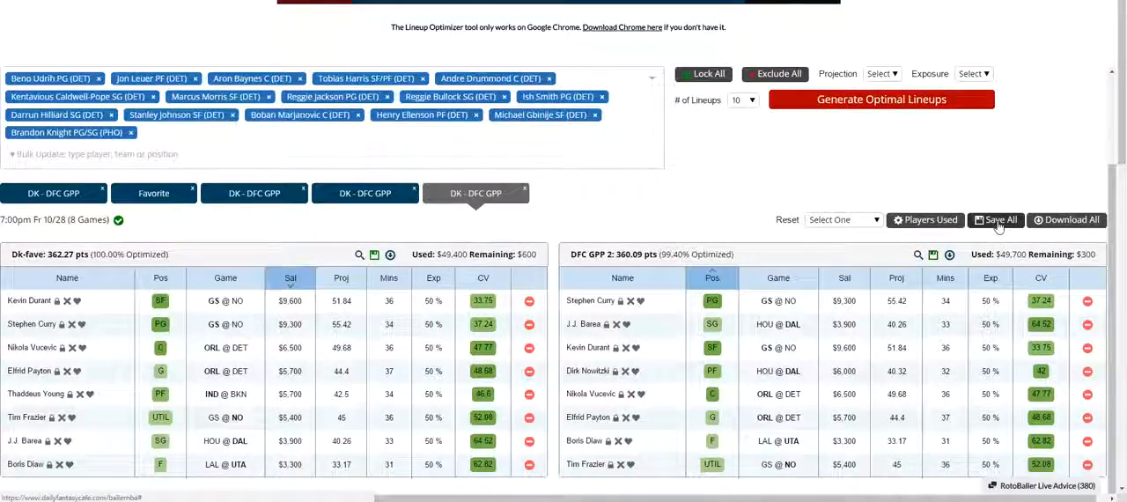
pyautogui.scroll(1, 1013, 242)
pyautogui.scroll(2, 1066, 287)
pyautogui.scroll(1, 1066, 288)
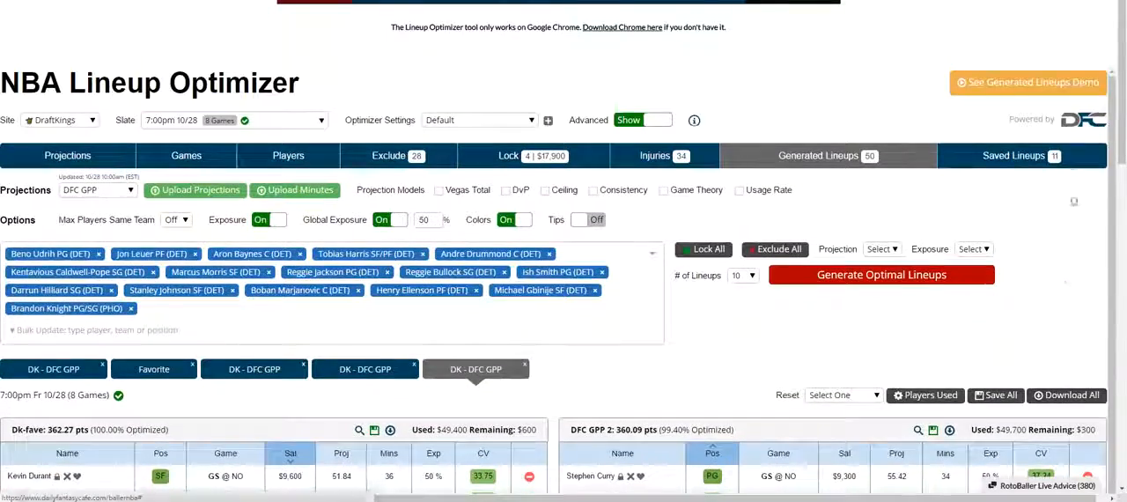
# Open the saved lineups and look through them from DFC Cash 1 down to DFC GPP 7.
pyautogui.click(1044, 162)
pyautogui.scroll(-5, 712, 329)
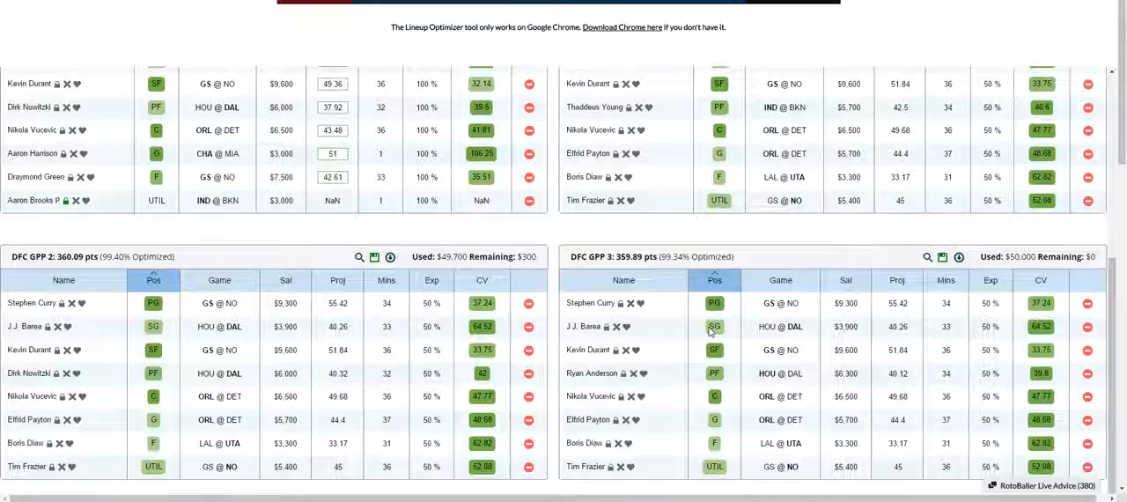
pyautogui.scroll(-4, 711, 328)
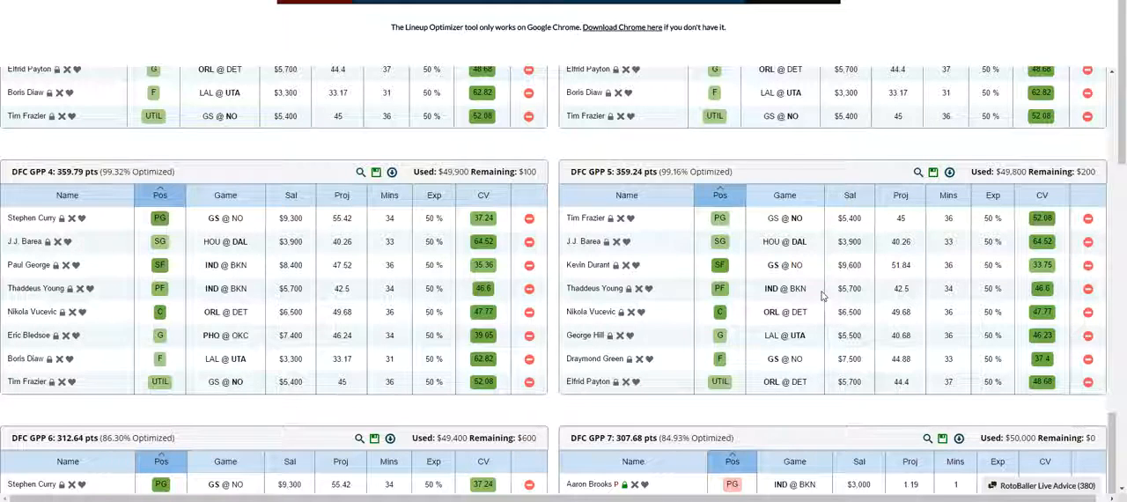
pyautogui.scroll(4, 821, 296)
pyautogui.scroll(6, 822, 296)
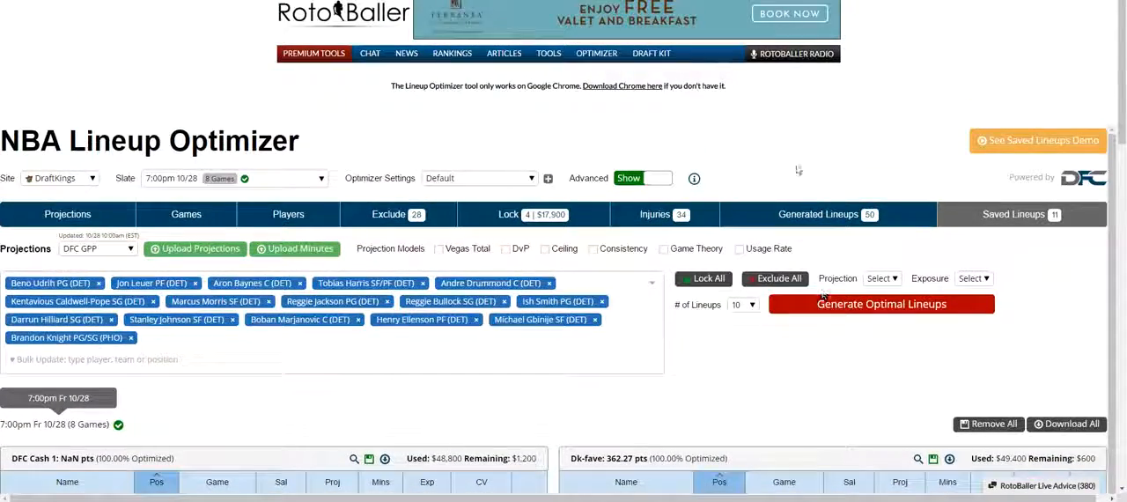
pyautogui.scroll(-2, 775, 211)
pyautogui.scroll(2, 764, 179)
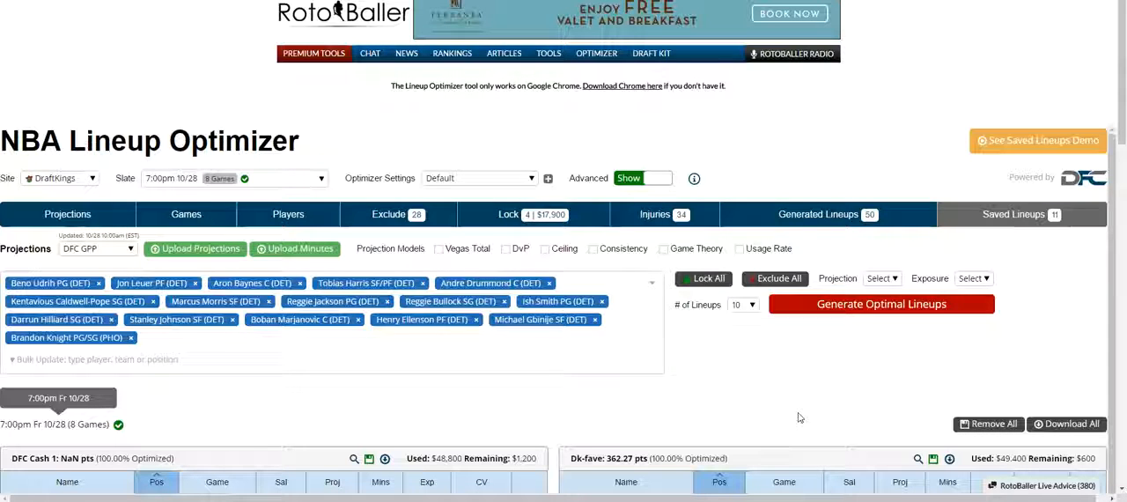
pyautogui.scroll(-2, 775, 391)
pyautogui.scroll(-3, 775, 391)
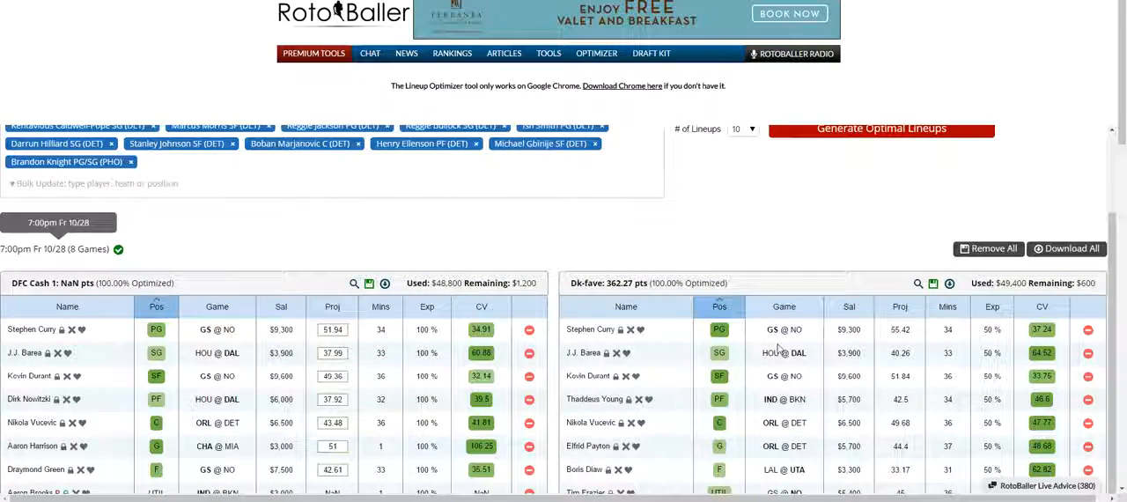
pyautogui.scroll(2, 797, 265)
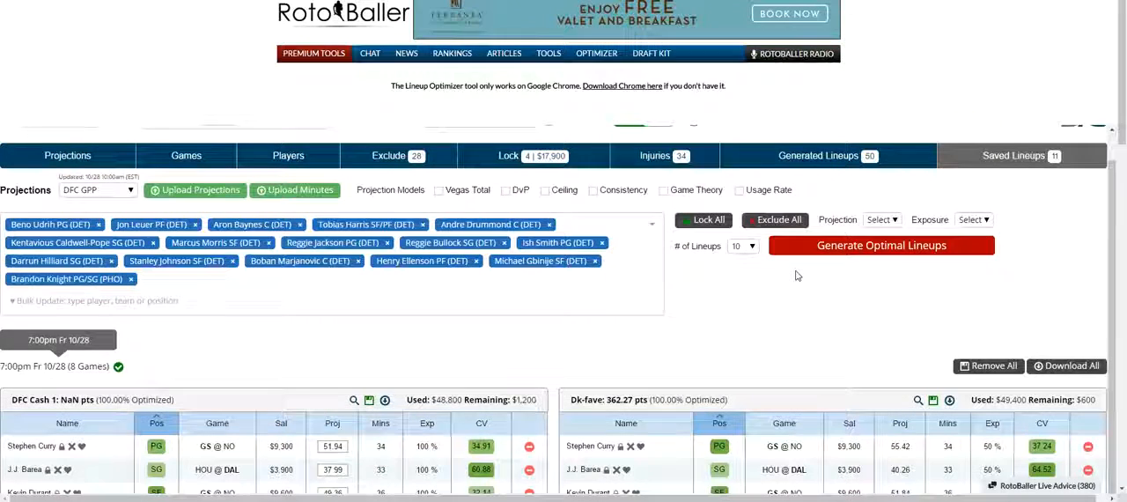